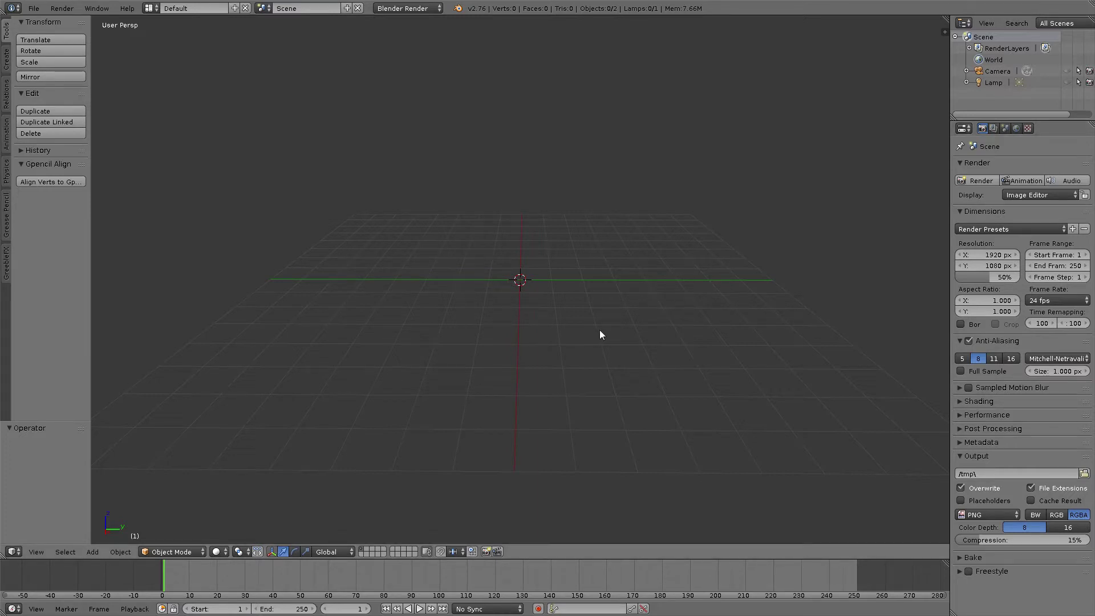
Add a plane mesh at the scene origin and scale it up uniformly by about 7.29
{"action": "left_click", "coordinate": [36, 9]}
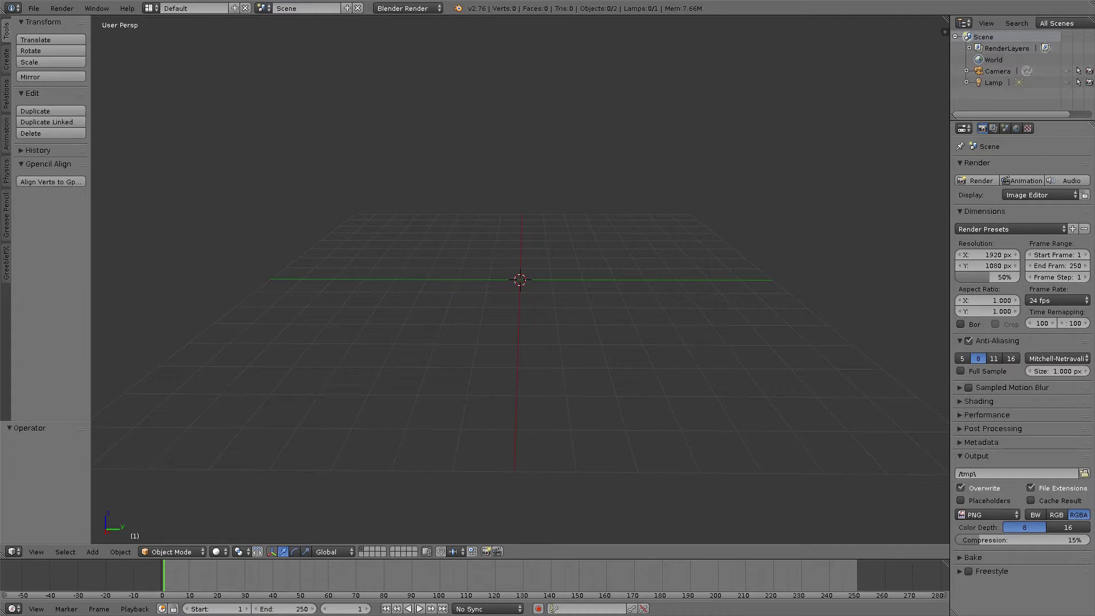
{"action": "left_click", "coordinate": [92, 551]}
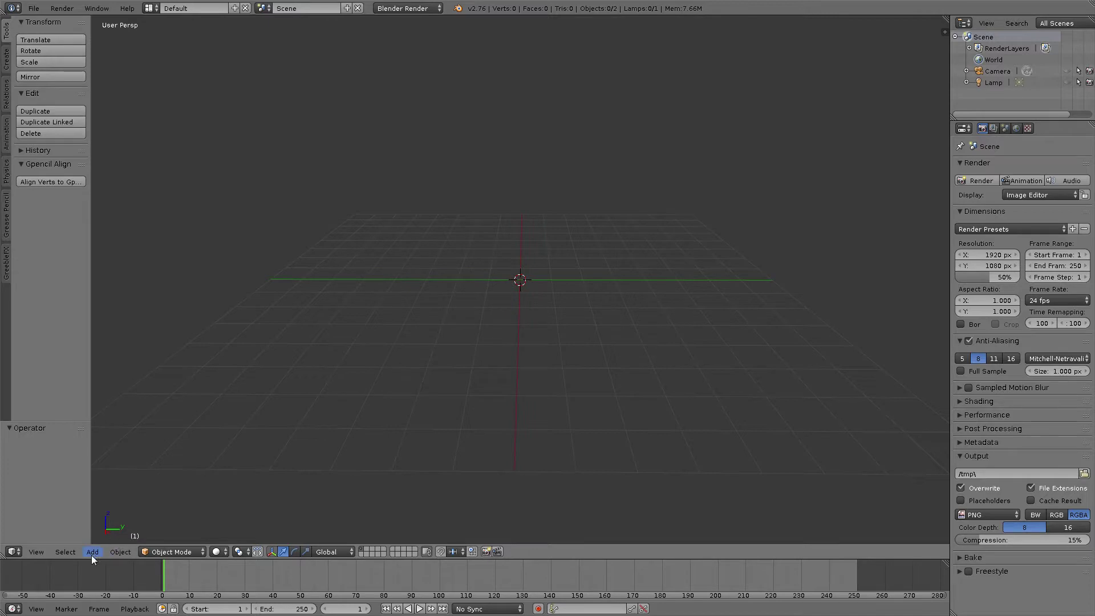
{"action": "left_click", "coordinate": [92, 553]}
{"action": "mouse_move", "coordinate": [151, 539]}
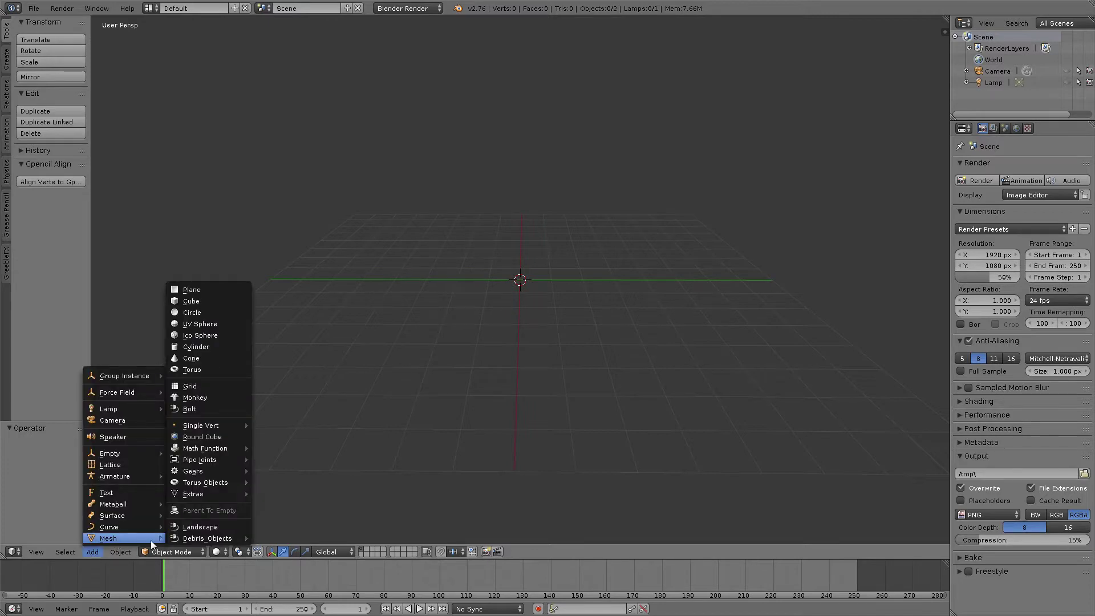
{"action": "left_click", "coordinate": [190, 289]}
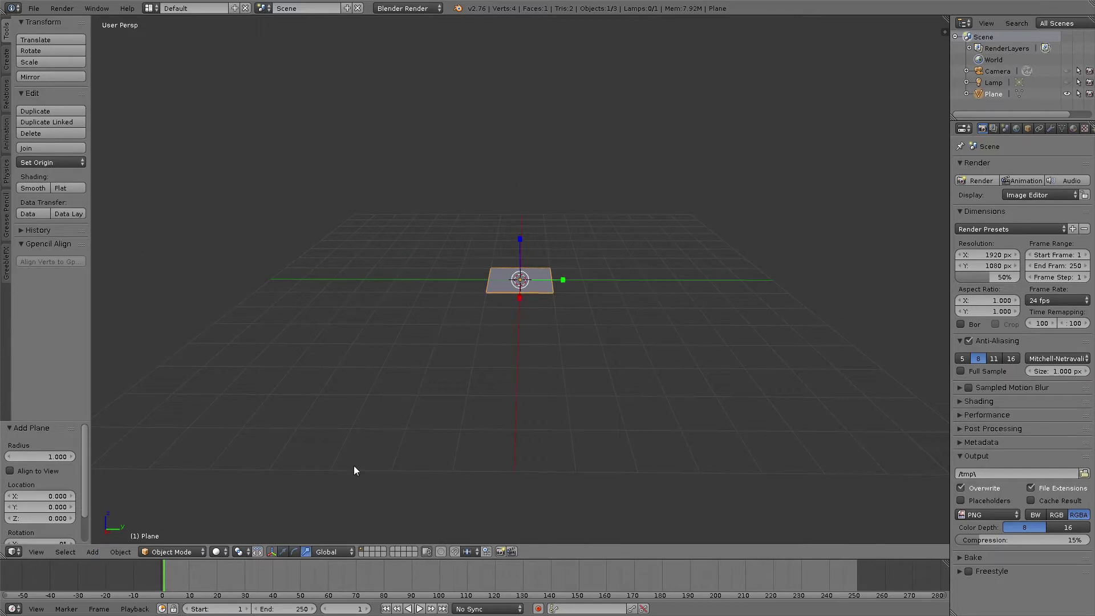
{"action": "key", "text": "s"}
{"action": "left_click", "coordinate": [582, 270]}
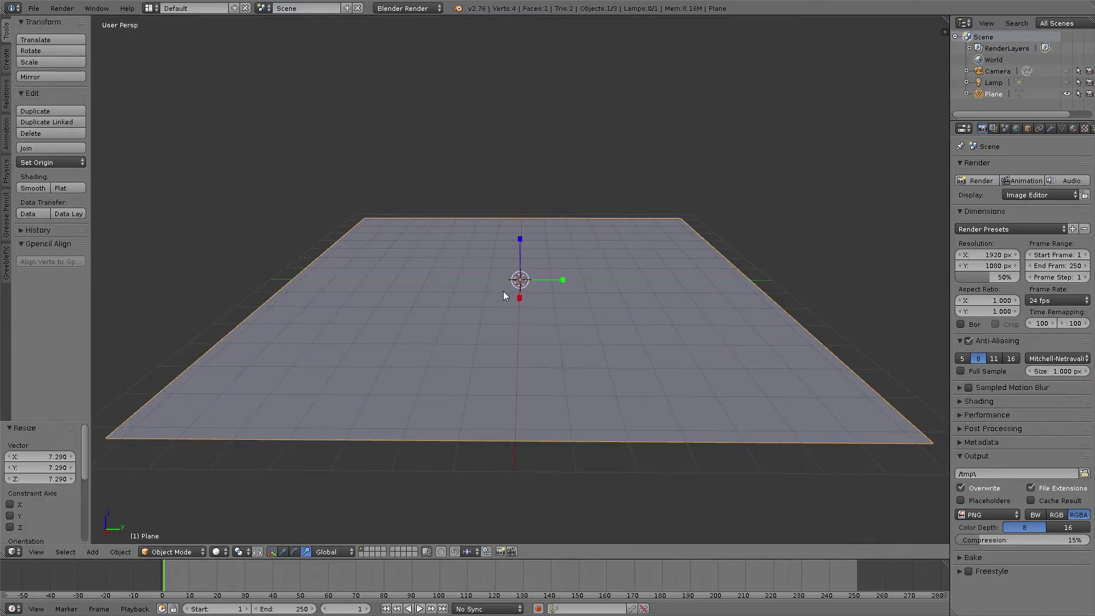
{"action": "middle_click_drag", "start_coordinate": [504, 290], "coordinate": [495, 317]}
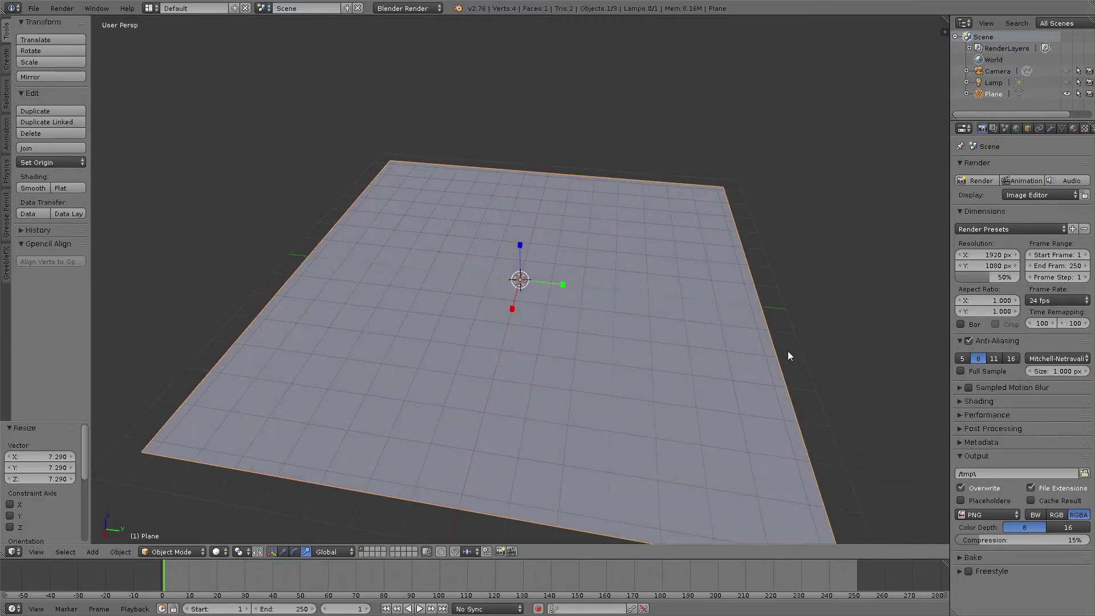
Turn off the grid floor and its X and Y axis lines in the viewport's display settings
{"action": "key", "text": "n"}
{"action": "scroll", "coordinate": [941, 285], "scroll_direction": "down", "scroll_amount": 2}
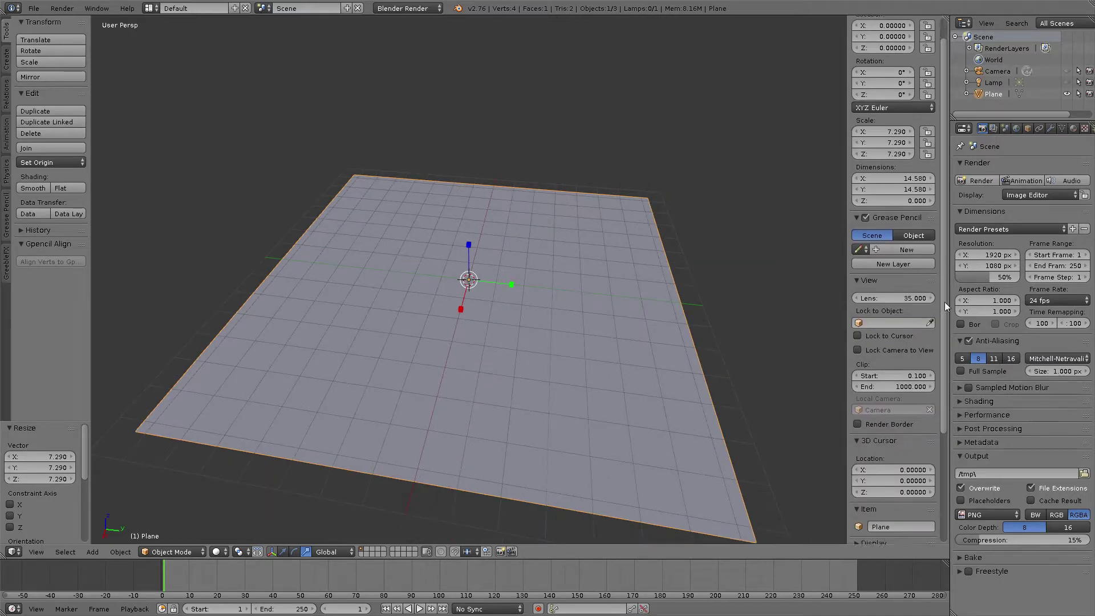
{"action": "left_click", "coordinate": [861, 402]}
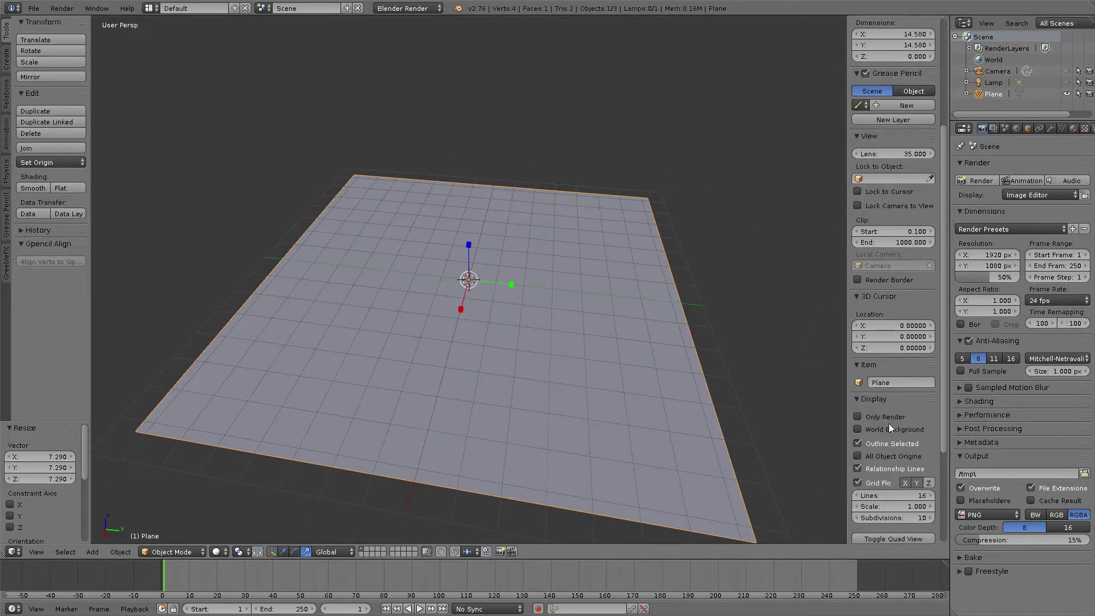
{"action": "left_click", "coordinate": [858, 483]}
{"action": "left_click", "coordinate": [907, 483]}
{"action": "left_click", "coordinate": [913, 483]}
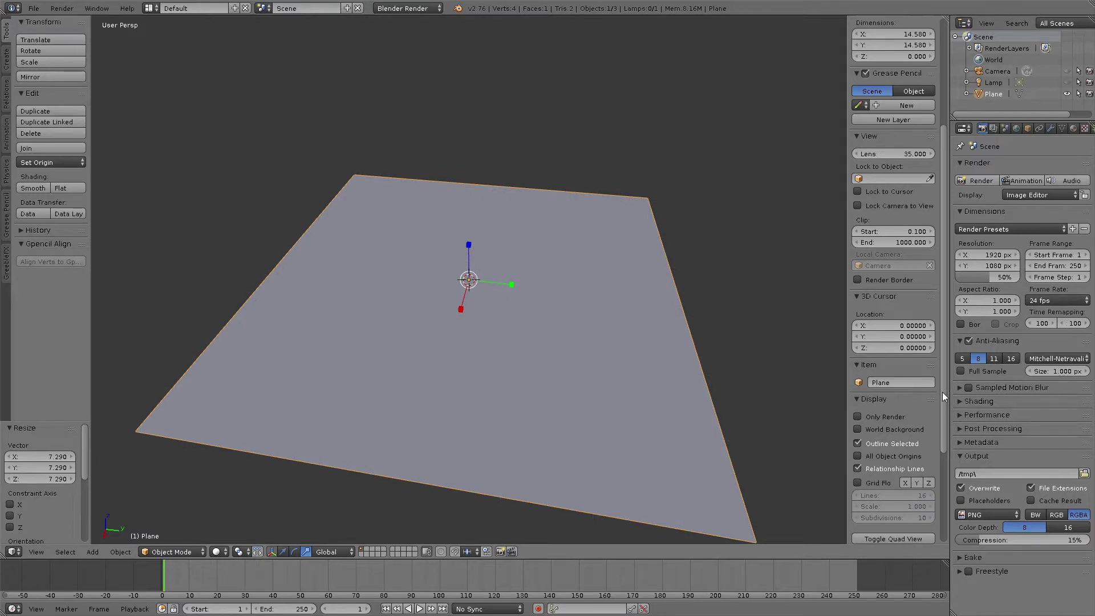
{"action": "scroll", "coordinate": [942, 392], "scroll_direction": "down", "scroll_amount": 6}
{"action": "key", "text": "n"}
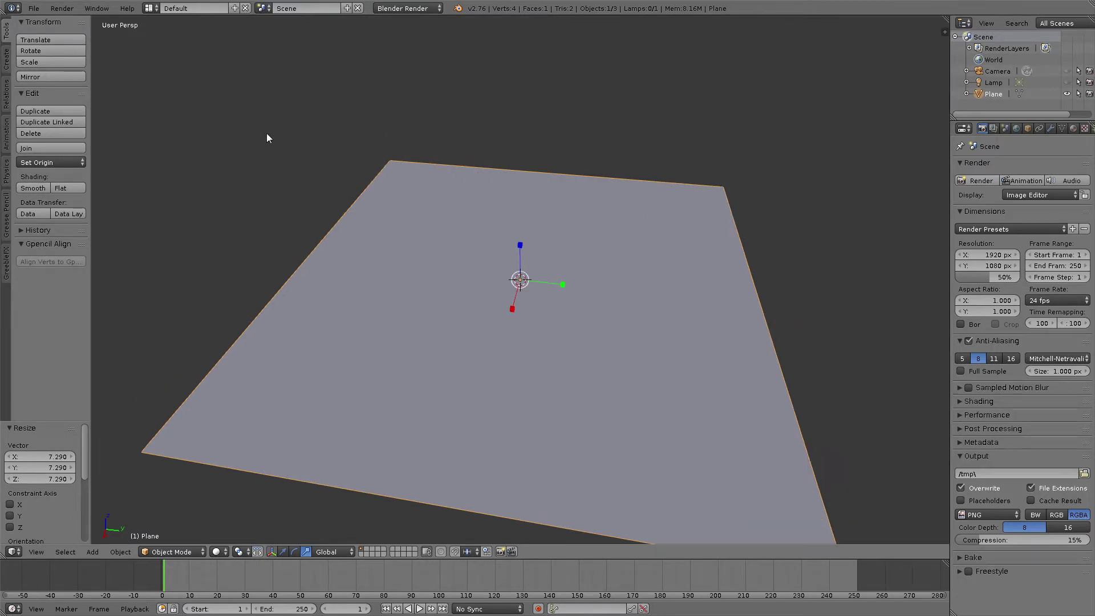
Check the Emulate 3 Button Mouse setting in the input section of the user preferences
{"action": "left_click", "coordinate": [34, 8]}
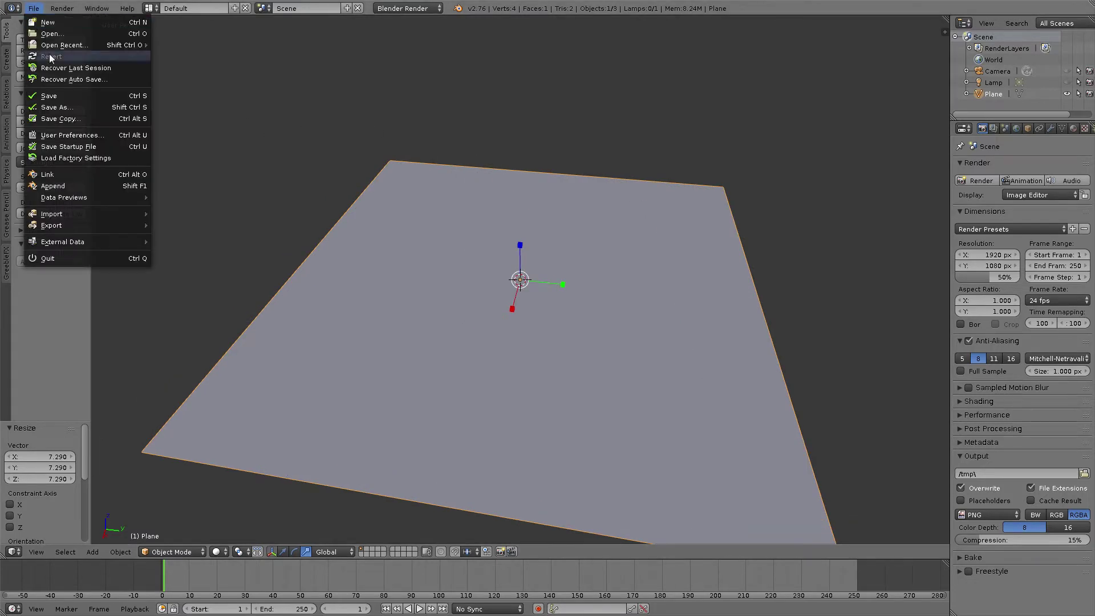
{"action": "left_click", "coordinate": [62, 135]}
{"action": "left_click", "coordinate": [164, 29]}
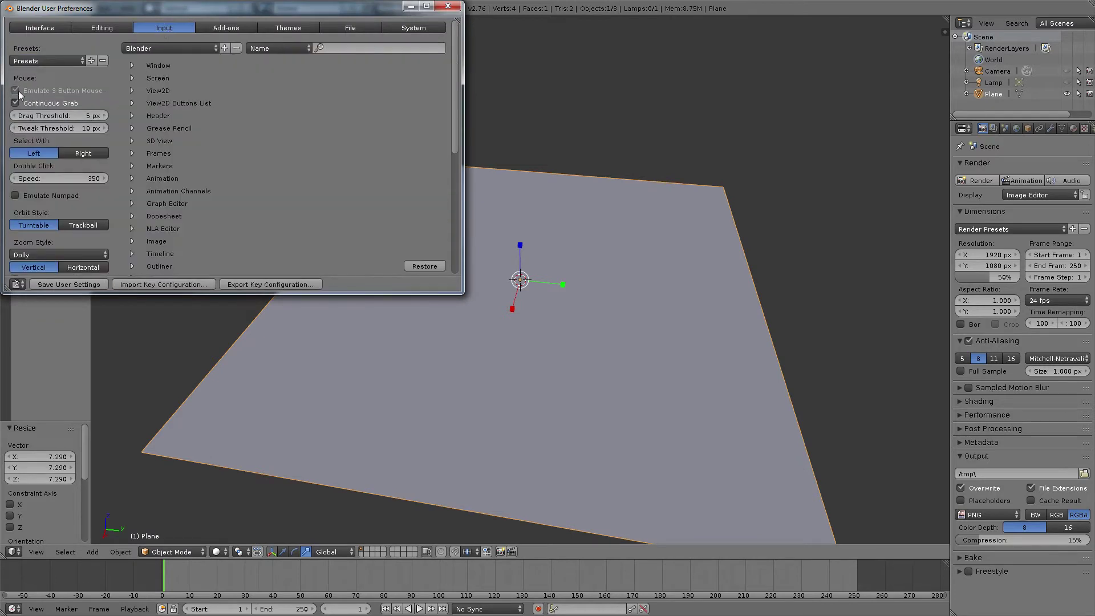
{"action": "left_click", "coordinate": [449, 7]}
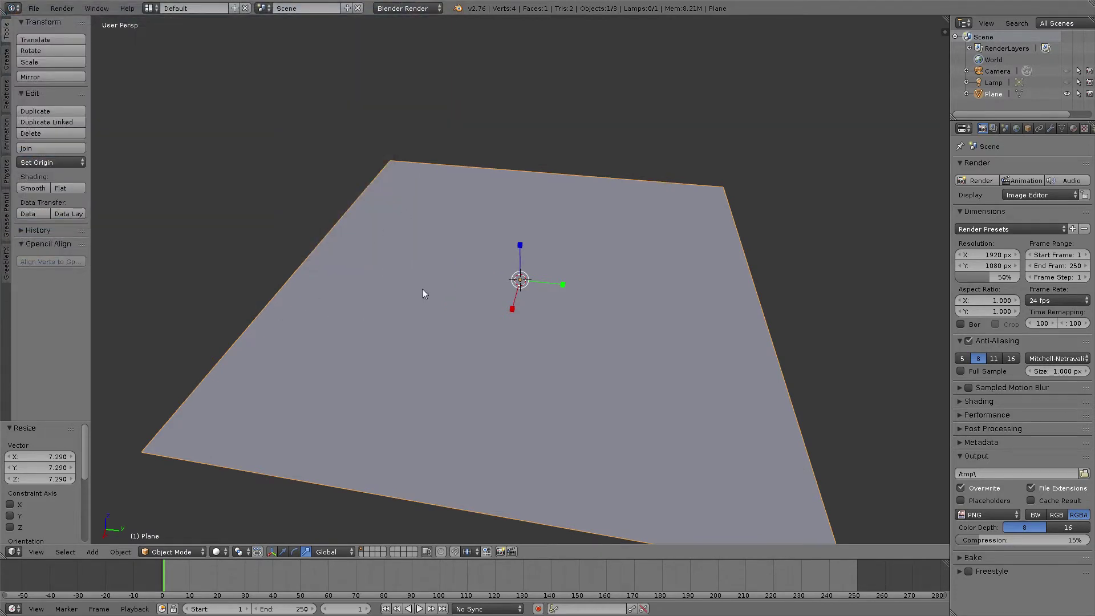
Switch the plane to Edit Mode and add a centered loop cut running lengthwise from near edge to far edge
{"action": "scroll", "coordinate": [341, 217], "scroll_direction": "down", "scroll_amount": 1}
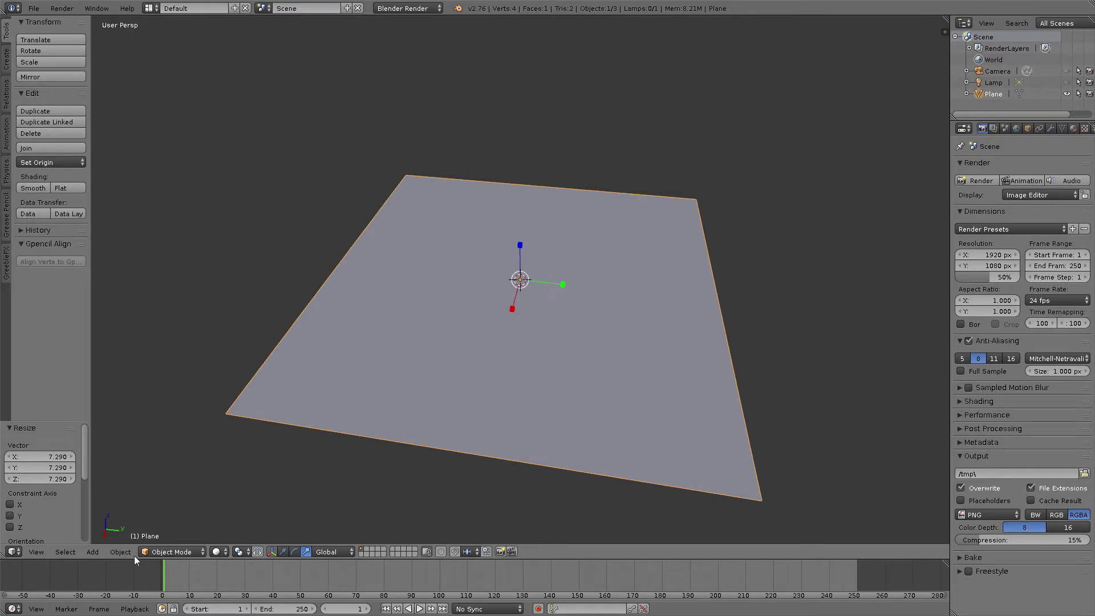
{"action": "left_click", "coordinate": [171, 552]}
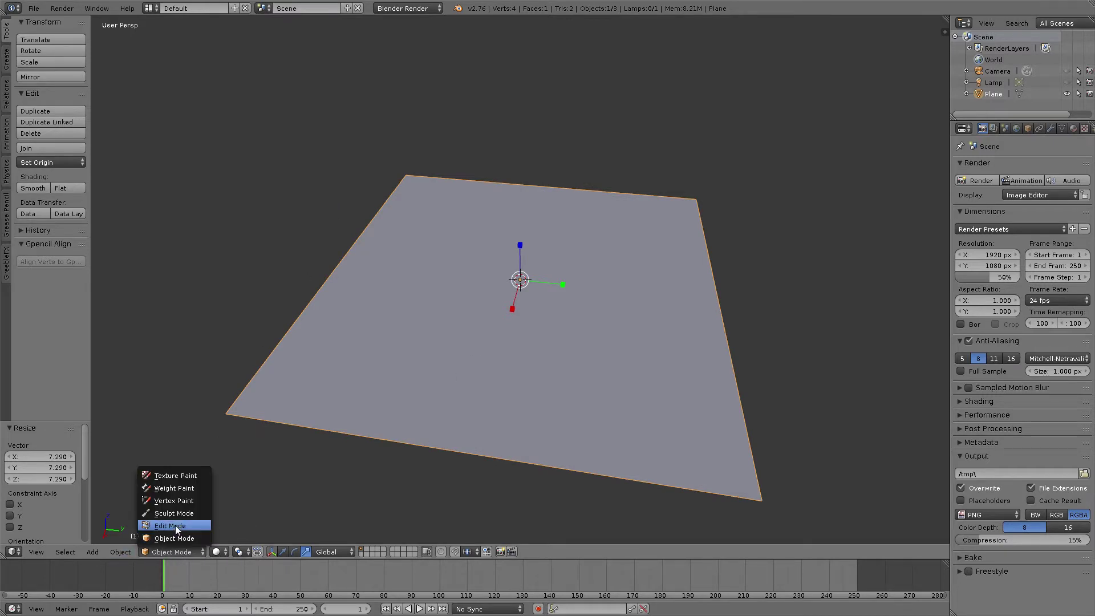
{"action": "left_click", "coordinate": [174, 526]}
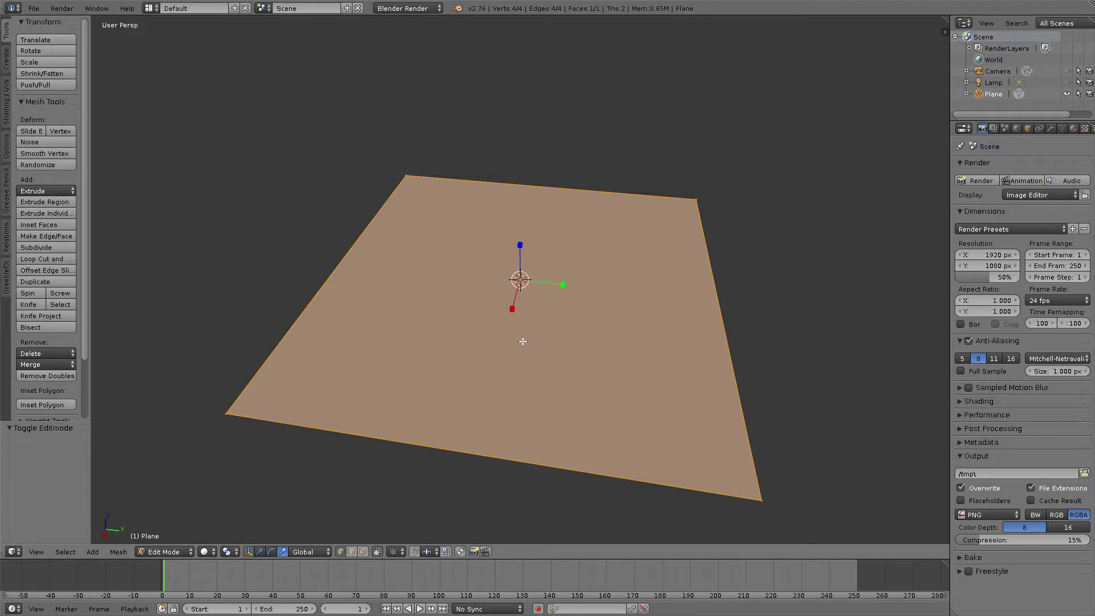
{"action": "key", "text": "ctrl+r"}
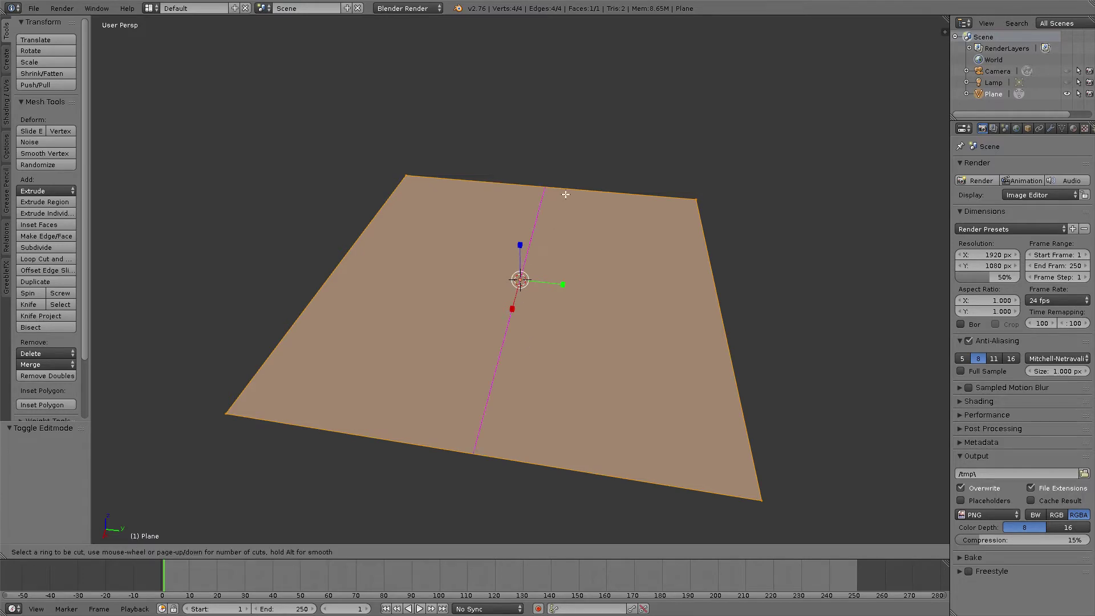
{"action": "left_click", "coordinate": [565, 195]}
{"action": "right_click", "coordinate": [565, 195]}
Set the number of cuts for the lengthwise loop cut to 20
{"action": "left_click", "coordinate": [72, 471]}
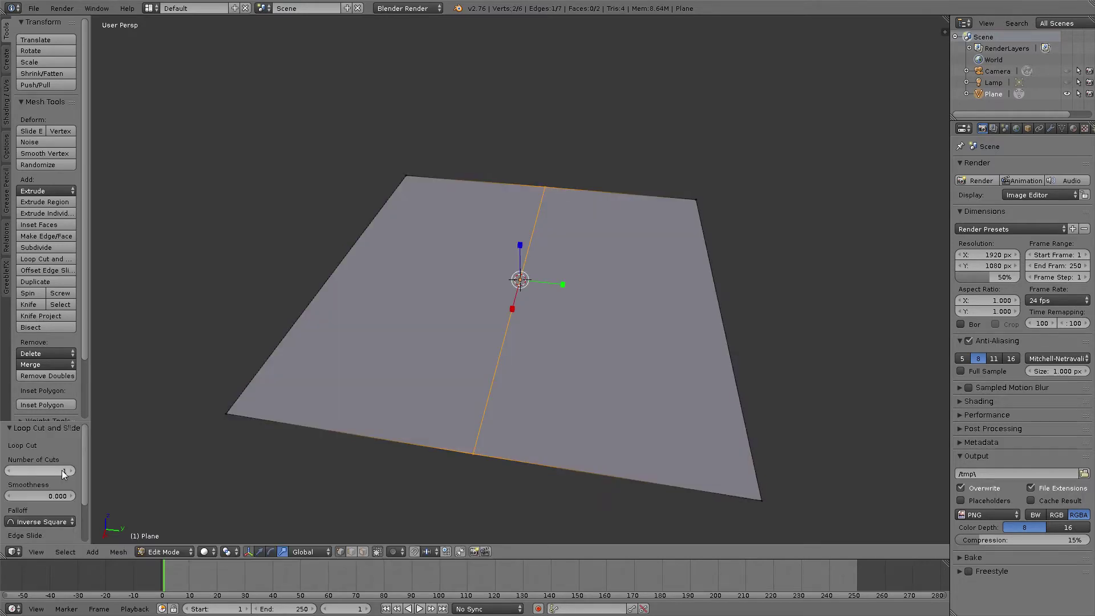
{"action": "triple_click", "coordinate": [72, 471]}
{"action": "left_click", "coordinate": [71, 471]}
{"action": "triple_click", "coordinate": [72, 471]}
{"action": "triple_click", "coordinate": [71, 470]}
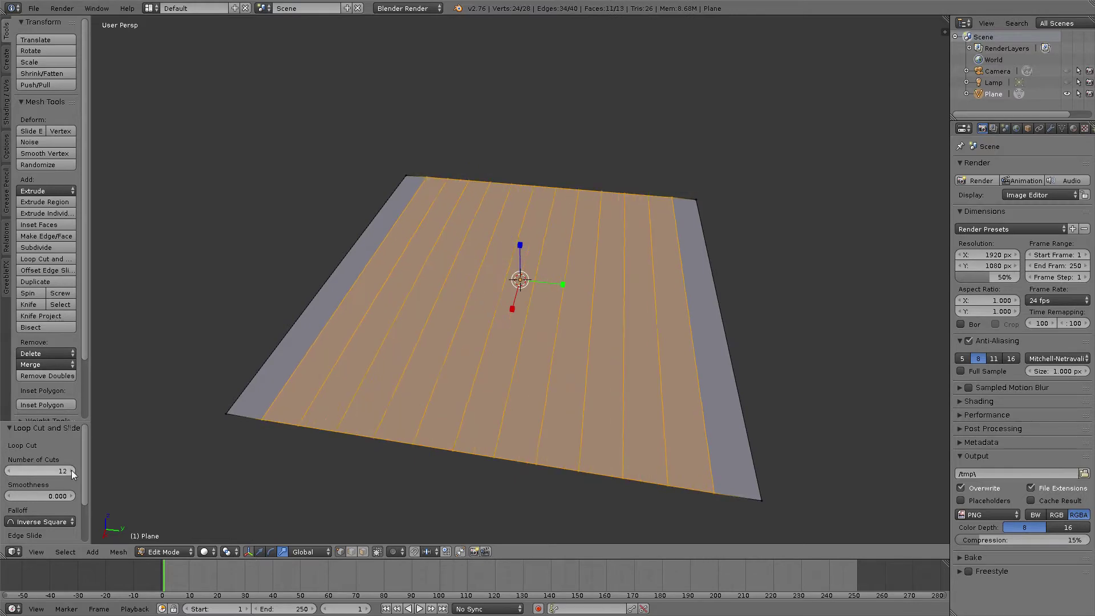
{"action": "triple_click", "coordinate": [72, 471]}
{"action": "left_click", "coordinate": [72, 470]}
{"action": "left_click", "coordinate": [71, 470]}
{"action": "left_click", "coordinate": [71, 471]}
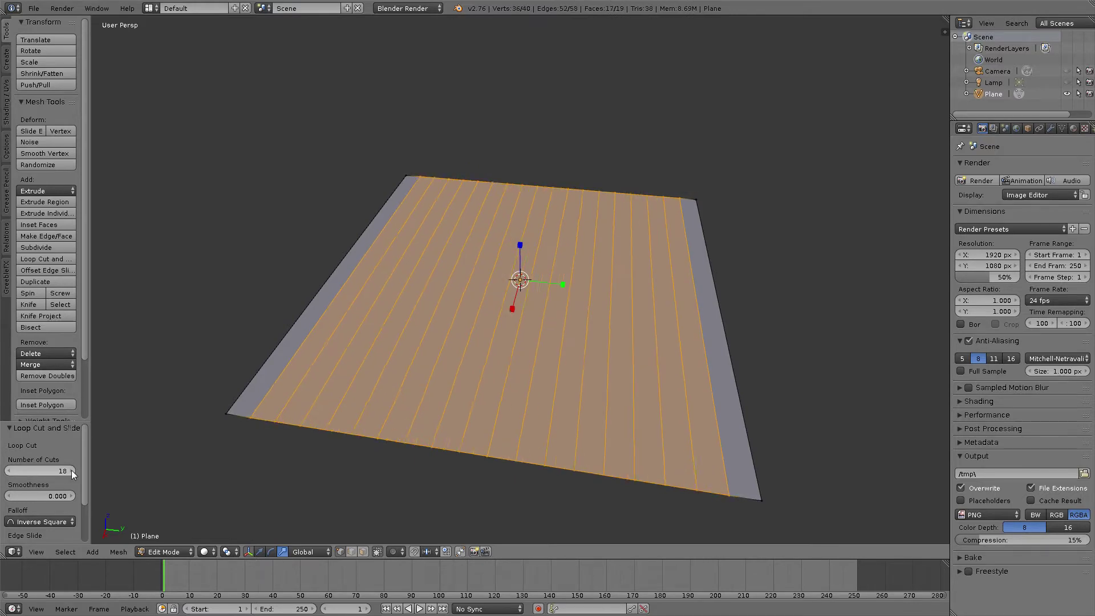
{"action": "left_click", "coordinate": [72, 471]}
{"action": "left_click", "coordinate": [71, 470]}
{"action": "left_click", "coordinate": [71, 470]}
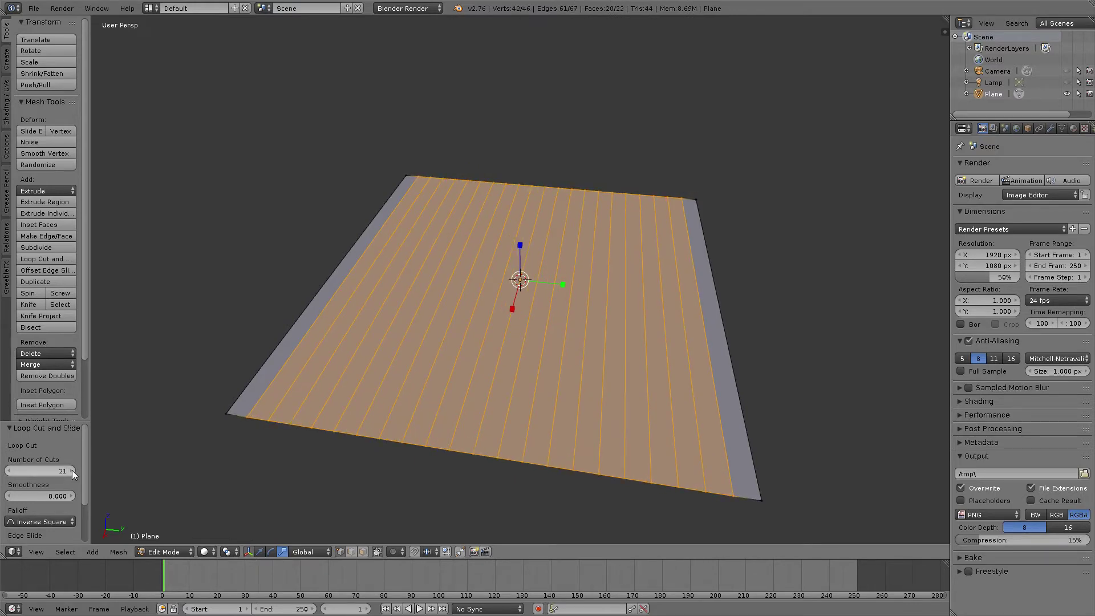
{"action": "left_click", "coordinate": [8, 472]}
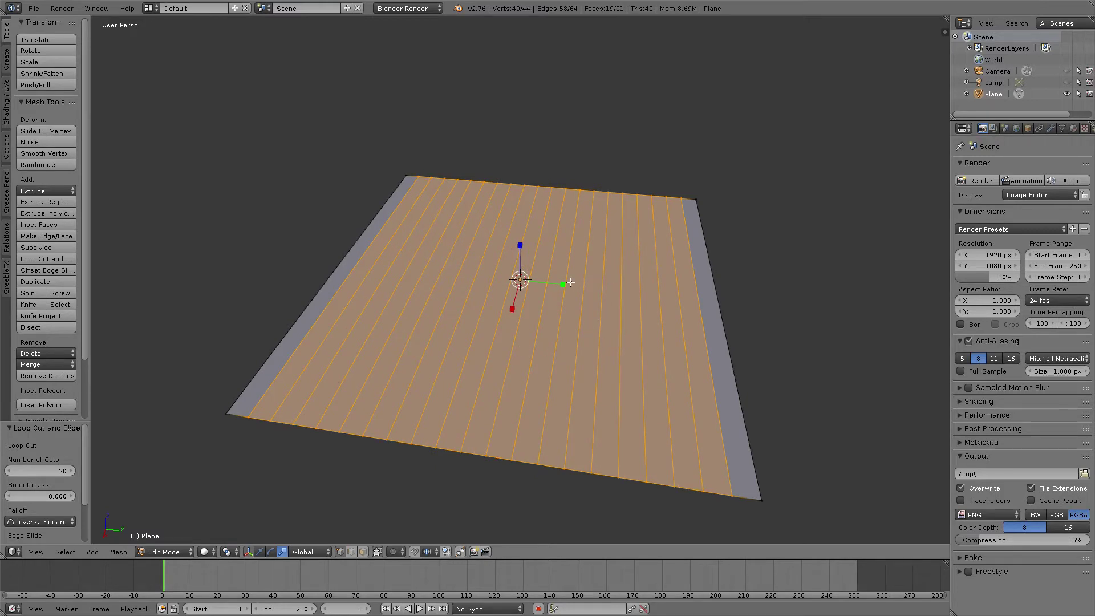
Add a centered loop cut in the crosswise direction of the plane and set its number of cuts to 20
{"action": "key", "text": "ctrl+c"}
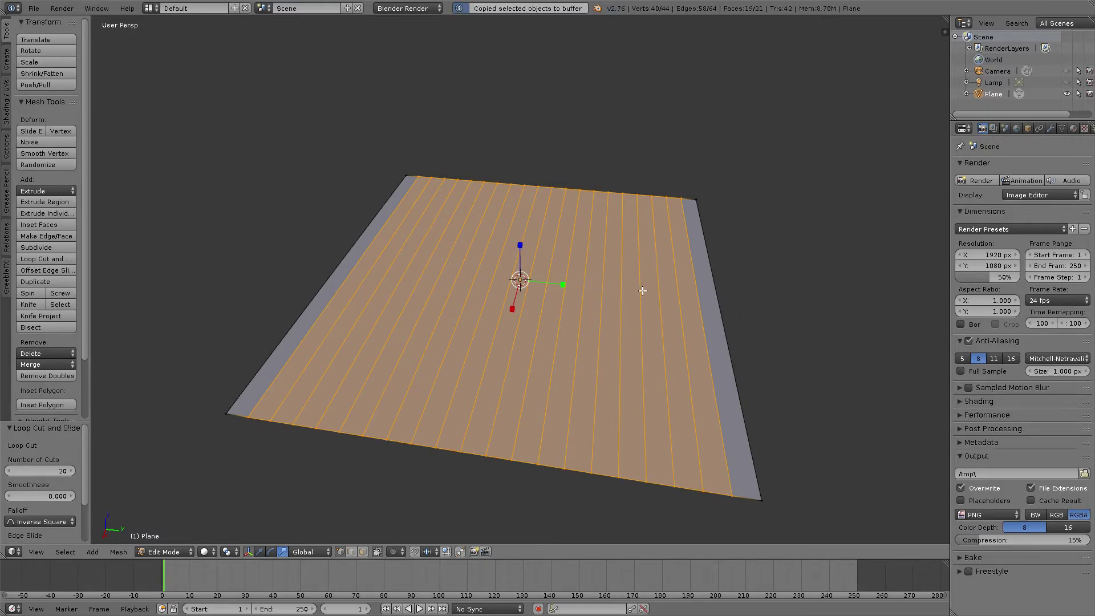
{"action": "key", "text": "ctrl+r"}
{"action": "left_click", "coordinate": [718, 314]}
{"action": "right_click", "coordinate": [718, 314]}
{"action": "left_click", "coordinate": [71, 472]}
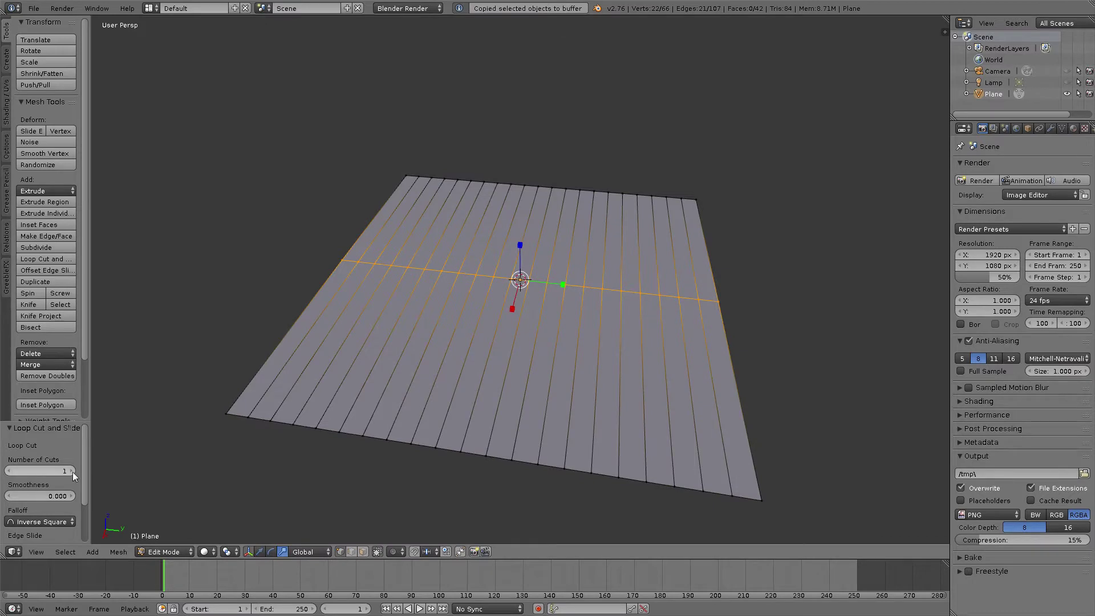
{"action": "type", "text": "5"}
{"action": "key", "text": "Return"}
{"action": "left_click_drag", "start_coordinate": [69, 468], "coordinate": [126, 467]}
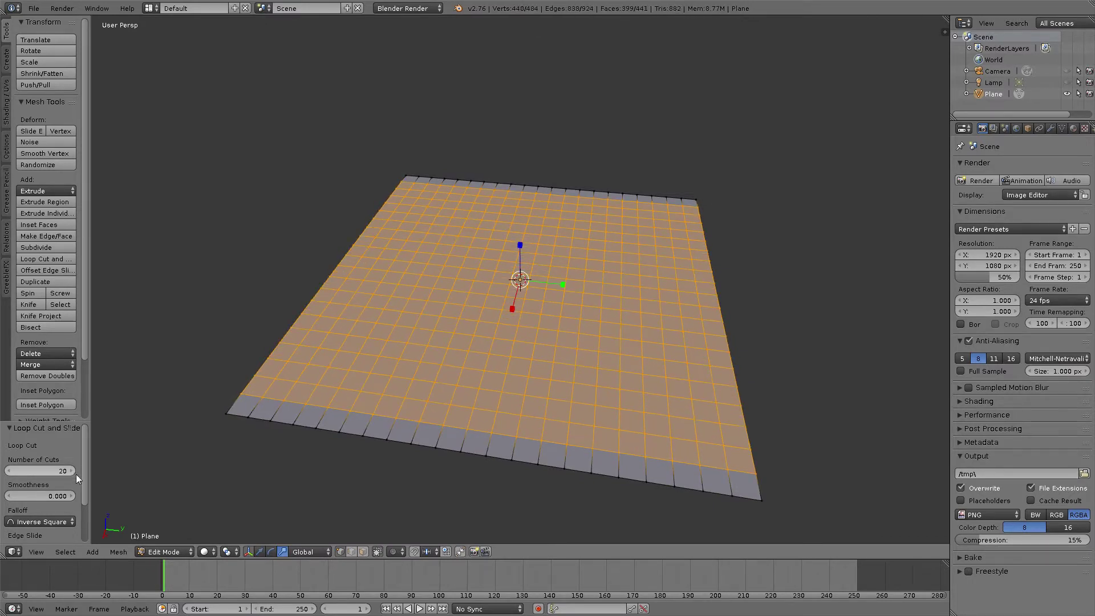
Deselect all geometry of the subdivided plane
{"action": "middle_click_drag", "start_coordinate": [785, 310], "coordinate": [797, 331]}
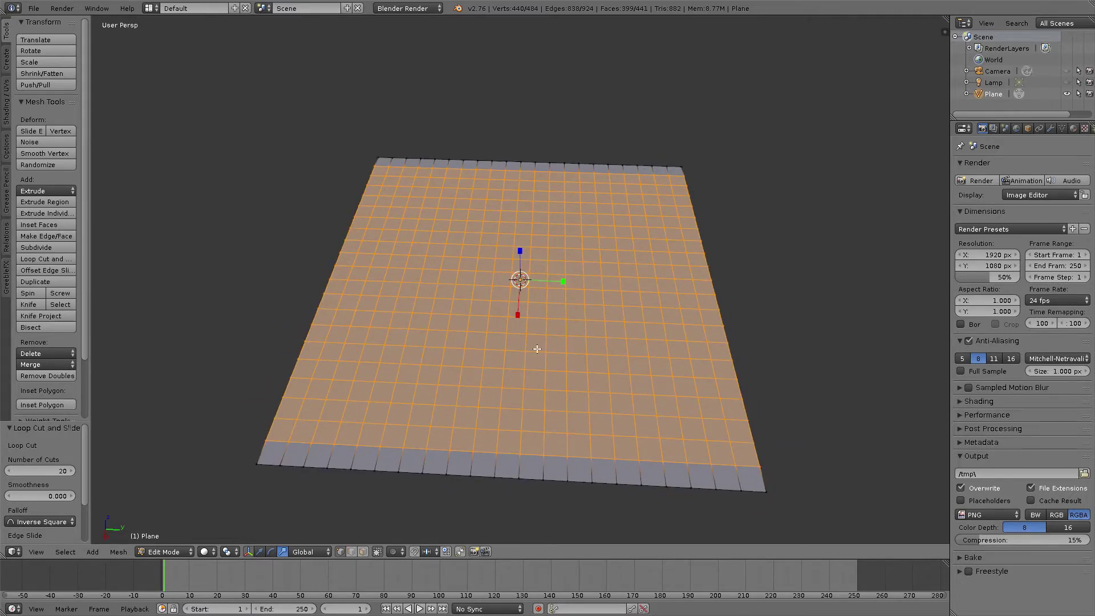
{"action": "middle_click_drag", "start_coordinate": [258, 397], "coordinate": [284, 389]}
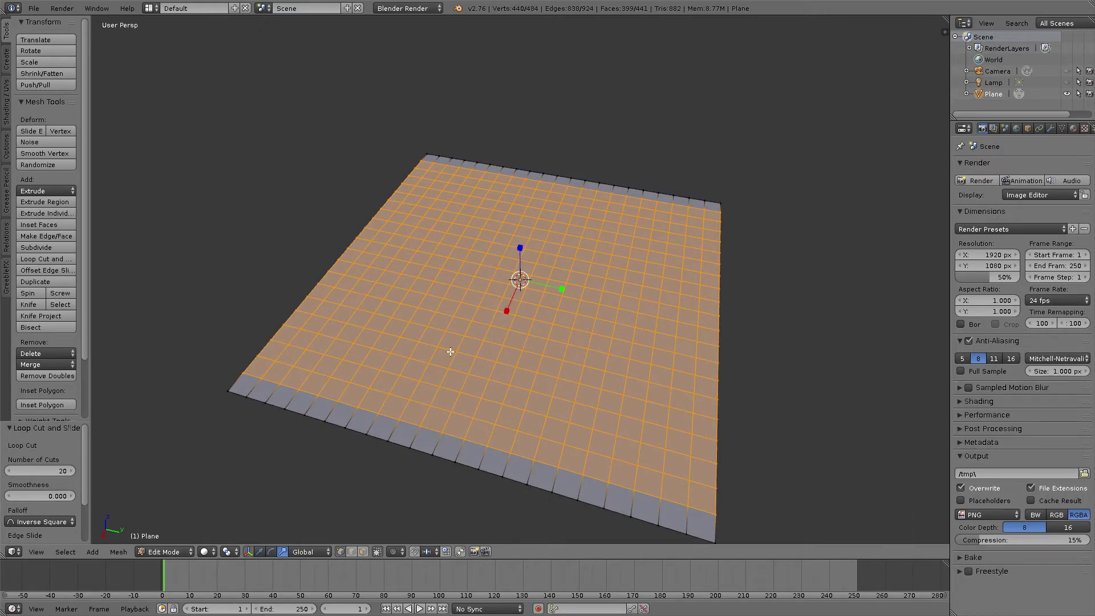
{"action": "key", "text": "a"}
{"action": "middle_click_drag", "start_coordinate": [610, 337], "coordinate": [620, 269]}
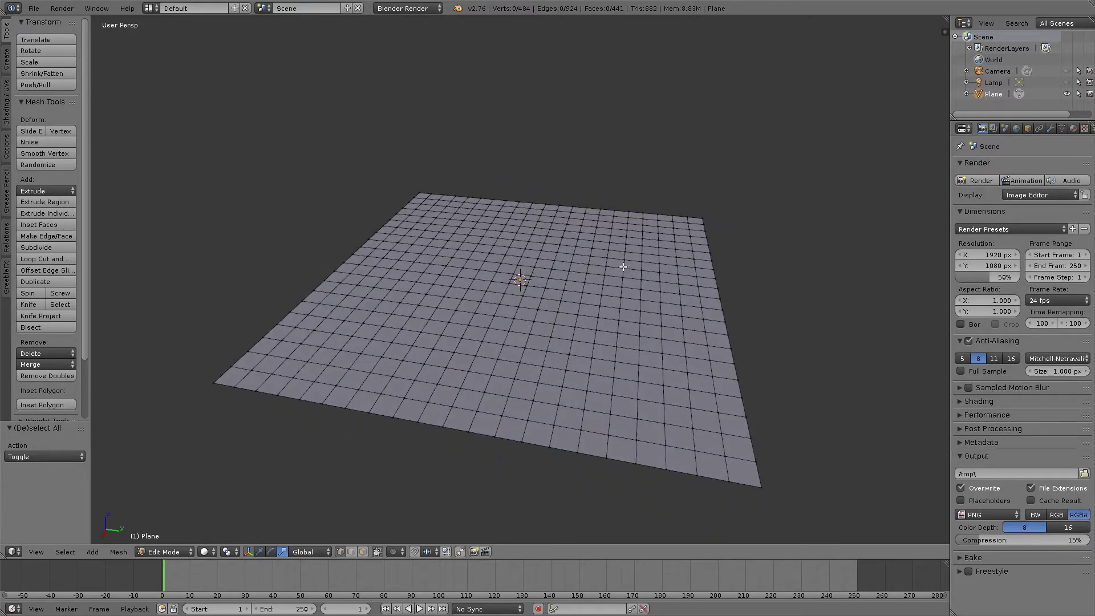
Save the scene as a new Blender file named 6023A_ in the 6023 folder of the Lesson Files
{"action": "left_click", "coordinate": [46, 3]}
{"action": "left_click", "coordinate": [68, 107]}
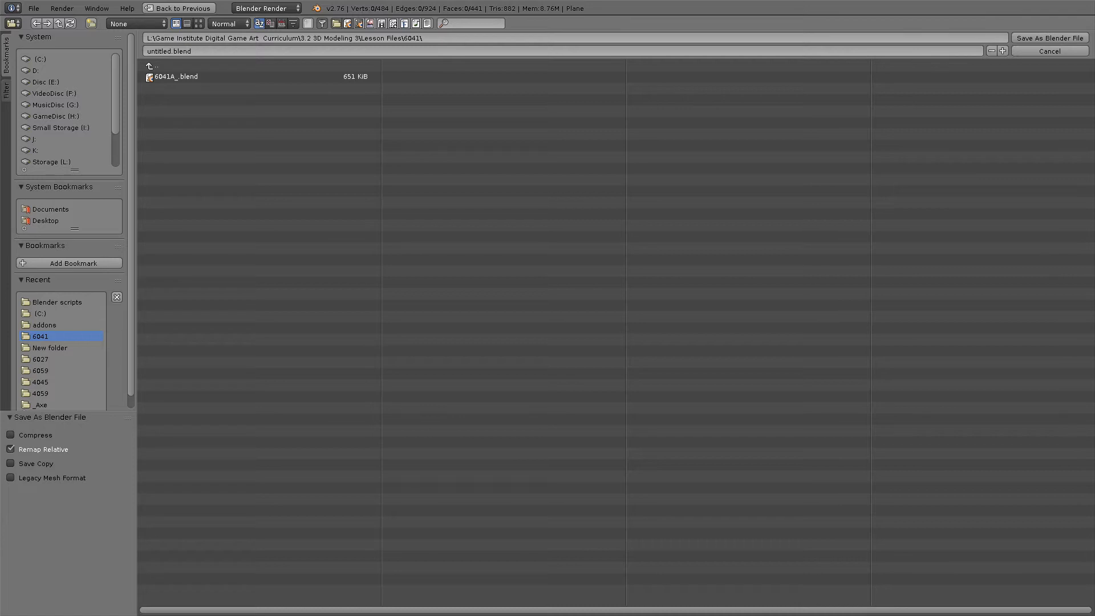
{"action": "left_click", "coordinate": [161, 64]}
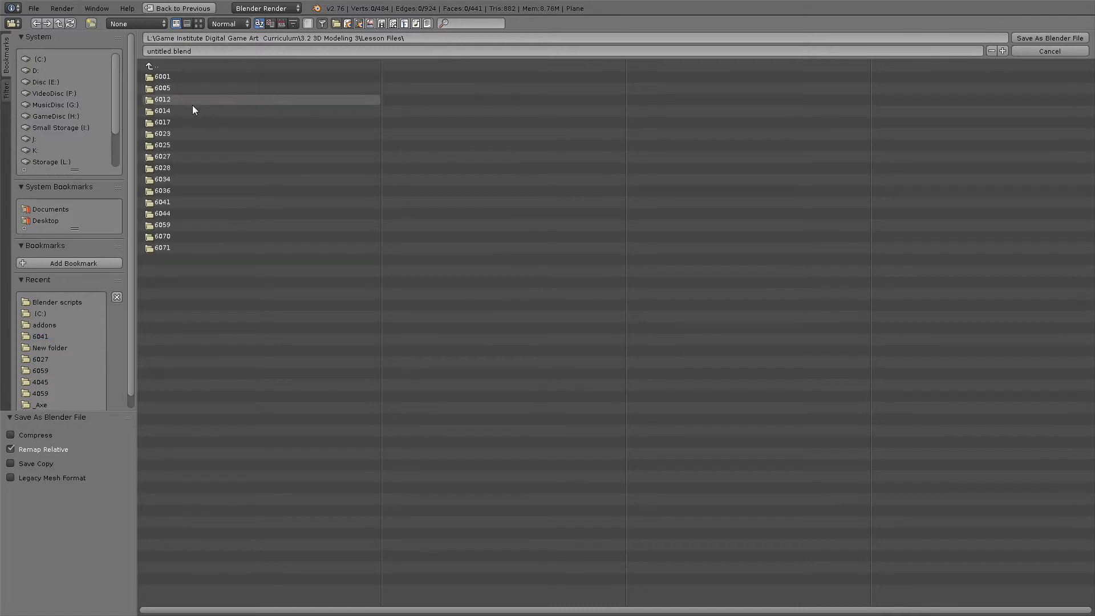
{"action": "left_click", "coordinate": [164, 134]}
{"action": "left_click", "coordinate": [170, 51]}
{"action": "left_click_drag", "start_coordinate": [170, 51], "coordinate": [149, 51]}
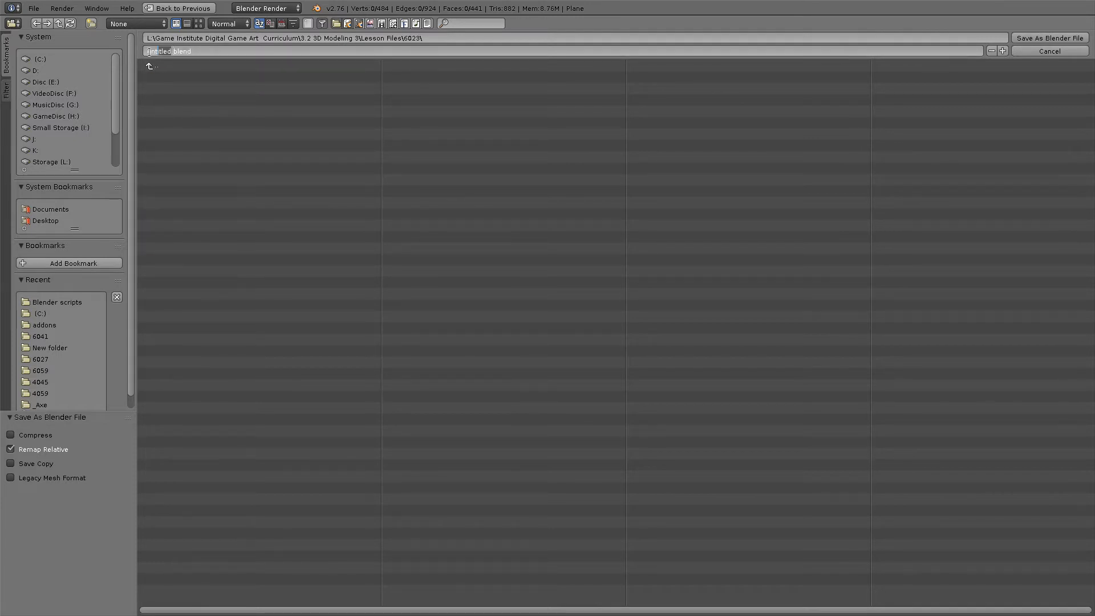
{"action": "type", "text": "6023A_"}
{"action": "left_click", "coordinate": [1039, 38]}
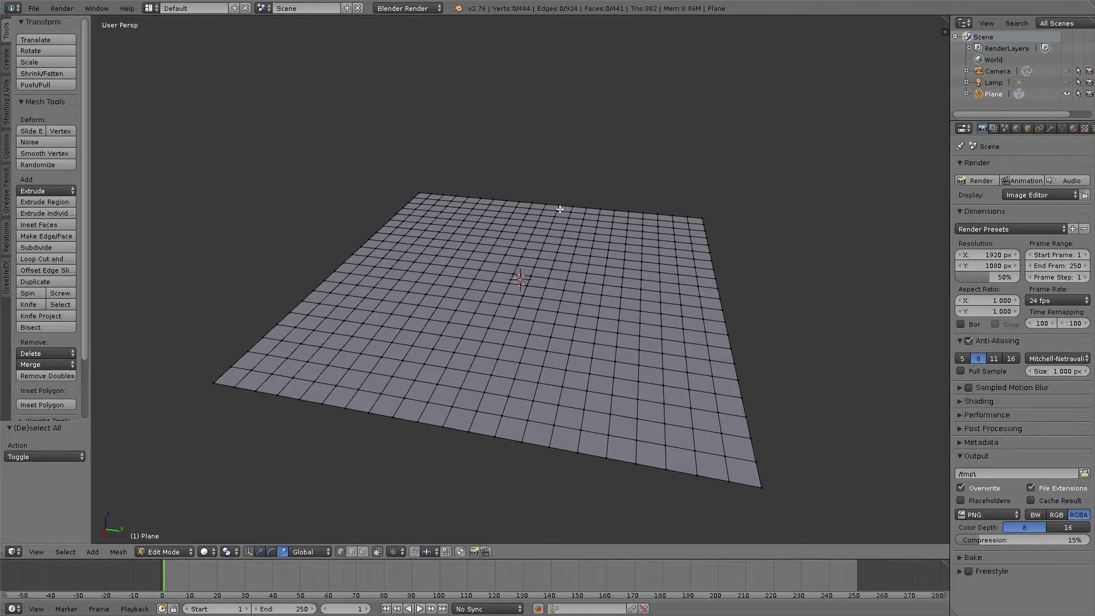
Enable proportional editing for the plane's mesh
{"action": "middle_click_drag", "start_coordinate": [559, 211], "coordinate": [549, 212]}
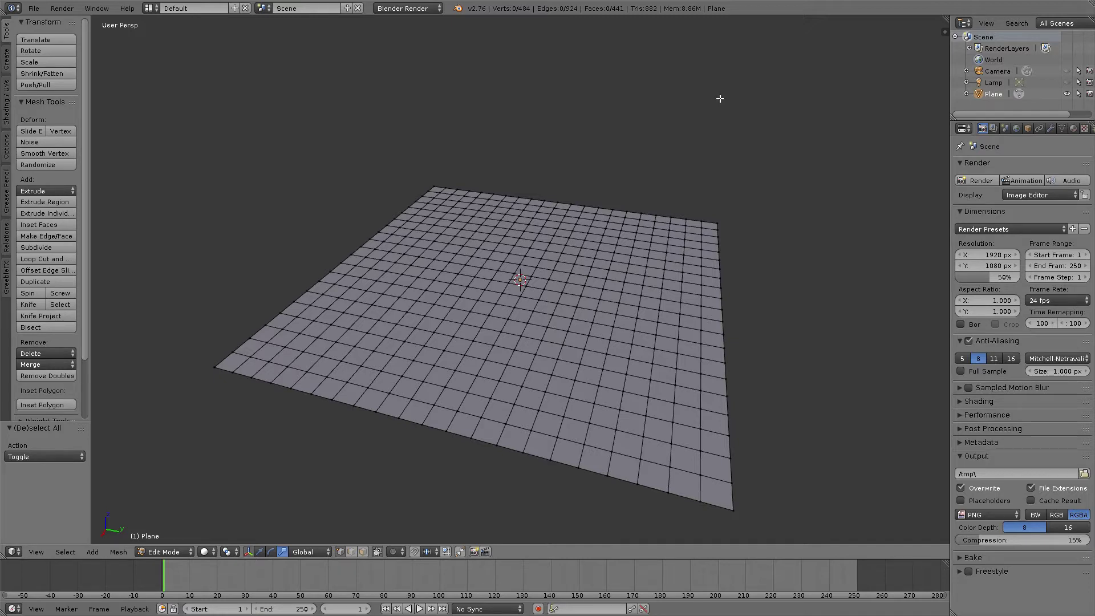
{"action": "mouse_move", "coordinate": [576, 262]}
{"action": "middle_mouse_down"}
{"action": "mouse_move", "coordinate": [601, 274]}
{"action": "mouse_move", "coordinate": [590, 276]}
{"action": "middle_mouse_up"}
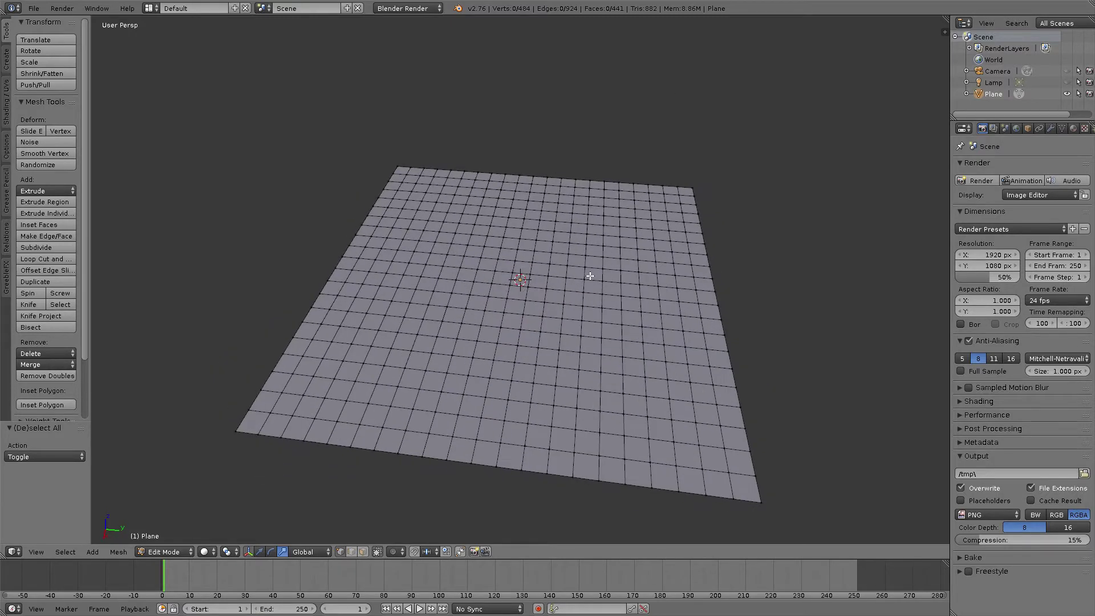
{"action": "left_click", "coordinate": [400, 552]}
{"action": "left_click", "coordinate": [451, 526]}
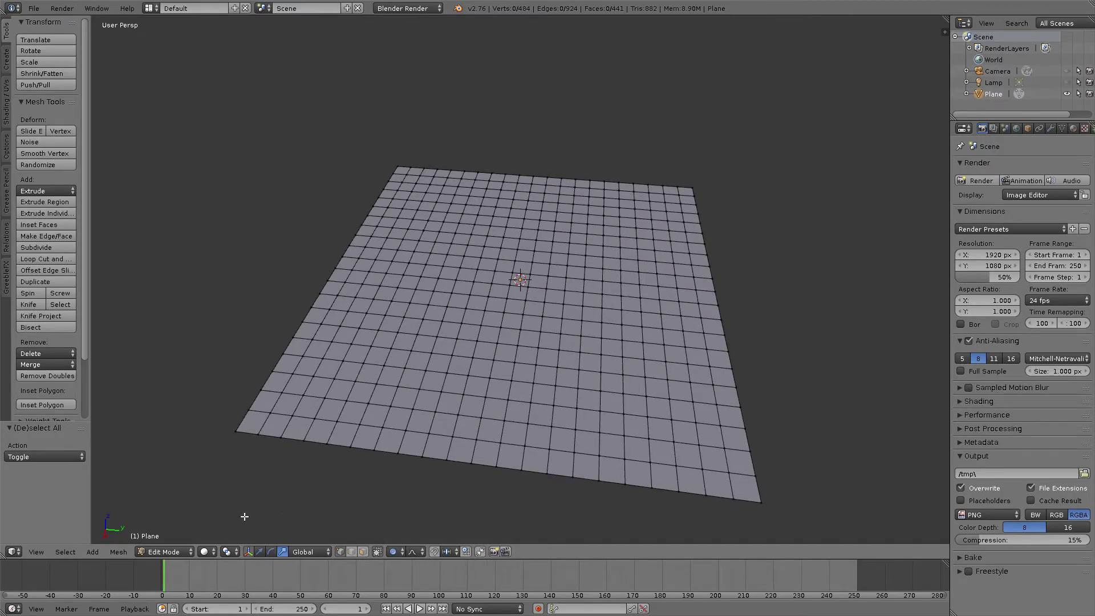
Move a vertex in the plane's near half along Y and slightly down in Z, using a proportional size of about 4.6
{"action": "right_click", "coordinate": [494, 361]}
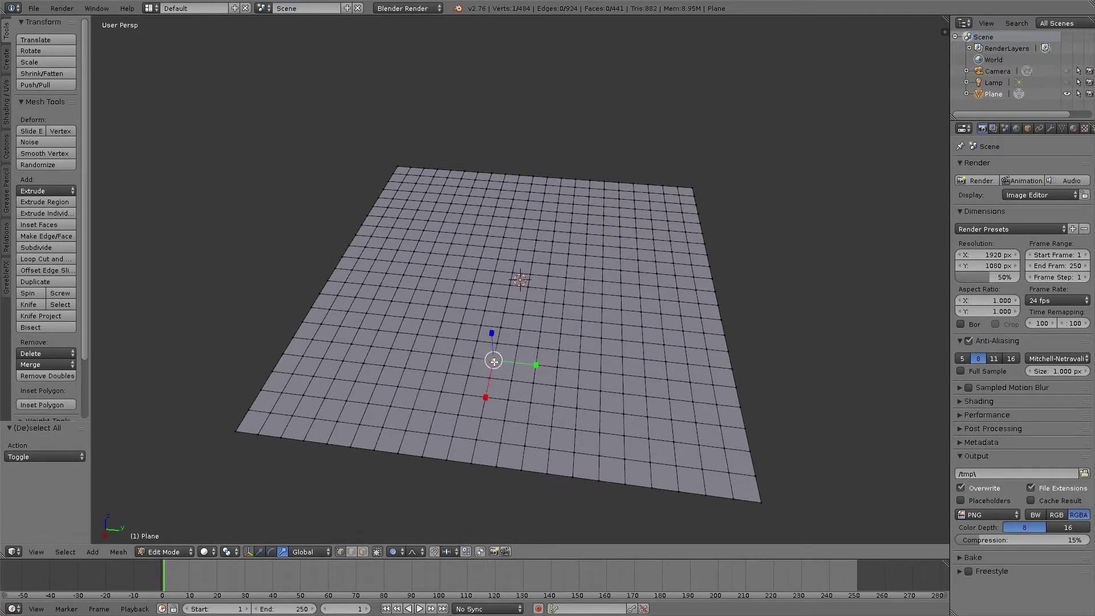
{"action": "left_click", "coordinate": [262, 551]}
{"action": "left_click_drag", "start_coordinate": [494, 361], "coordinate": [573, 339]}
{"action": "scroll", "coordinate": [492, 355], "scroll_direction": "down", "scroll_amount": 20}
{"action": "scroll", "coordinate": [492, 354], "scroll_direction": "up", "scroll_amount": 7}
{"action": "middle_click_drag", "start_coordinate": [646, 388], "coordinate": [598, 349]}
{"action": "left_click_drag", "start_coordinate": [612, 347], "coordinate": [631, 355]}
{"action": "middle_click_drag", "start_coordinate": [627, 390], "coordinate": [596, 377]}
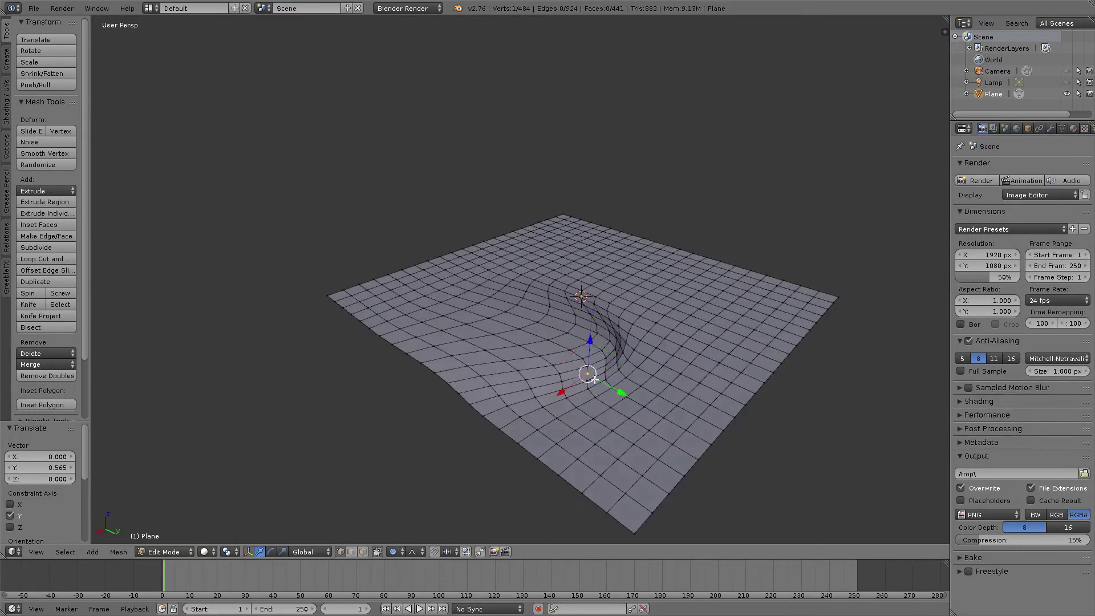
{"action": "left_click_drag", "start_coordinate": [590, 364], "coordinate": [589, 361]}
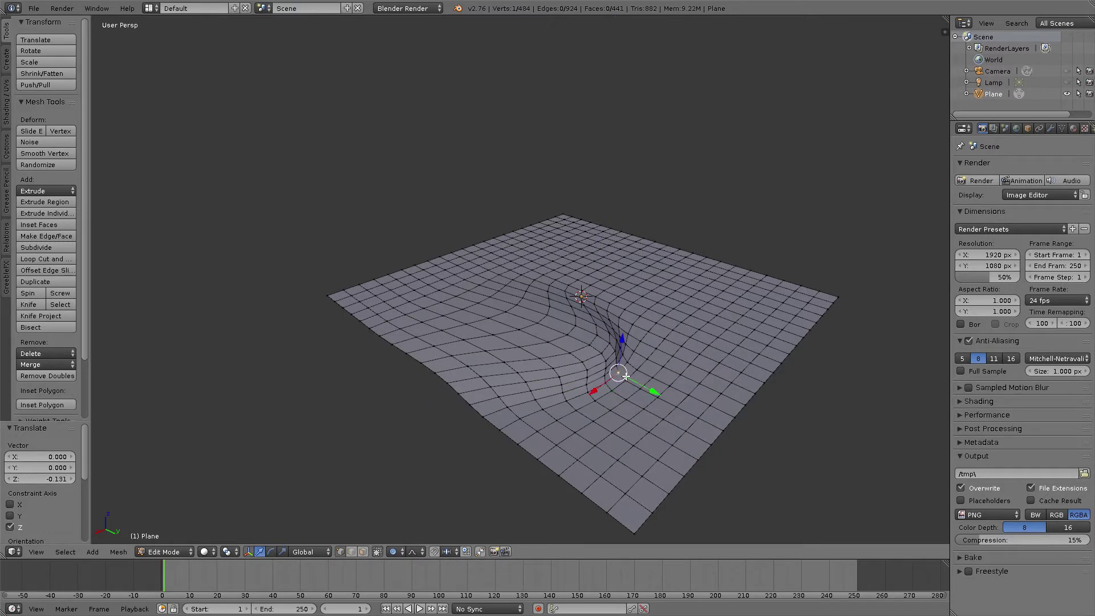
Move the crease vertex freely by about X 0.579, Y -0.878, Z 0.447 with a reduced proportional size of about 2.1
{"action": "key", "text": "g"}
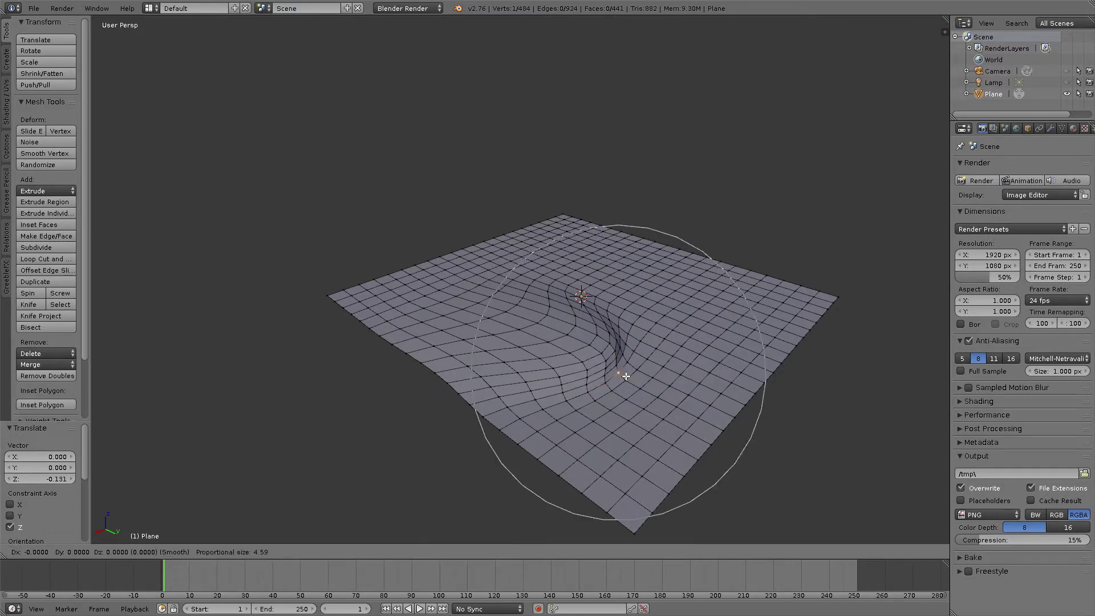
{"action": "left_click", "coordinate": [625, 376]}
{"action": "key", "text": "g"}
{"action": "scroll", "coordinate": [626, 377], "scroll_direction": "up", "scroll_amount": 8}
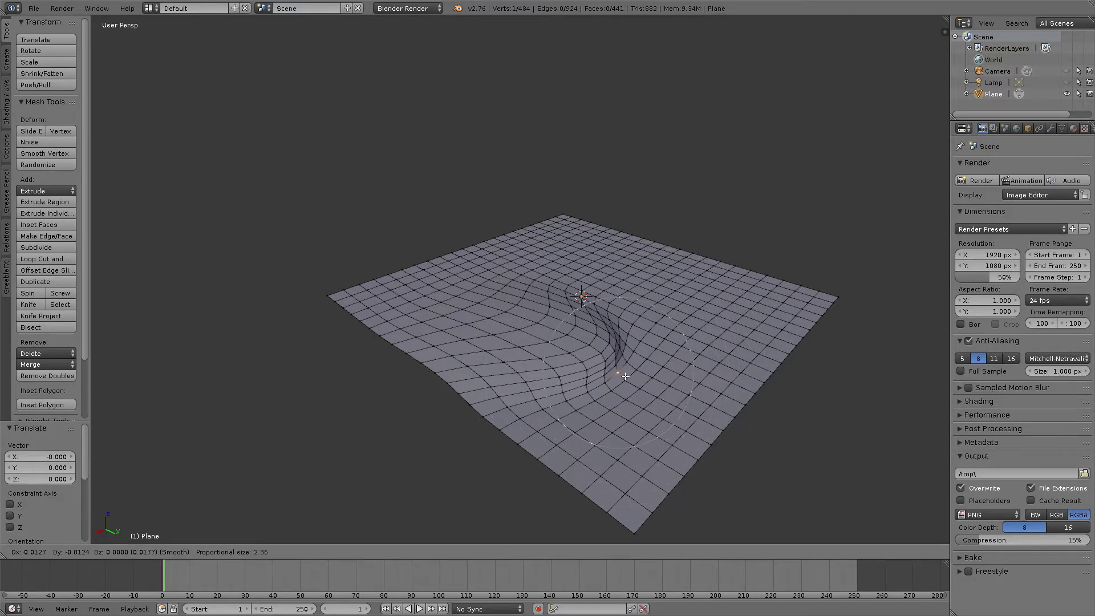
{"action": "left_click", "coordinate": [593, 361]}
Examine the deformed area around the moved vertex for compressed and overlapping faces, from low and high viewpoints
{"action": "middle_click_drag", "start_coordinate": [593, 361], "coordinate": [552, 328]}
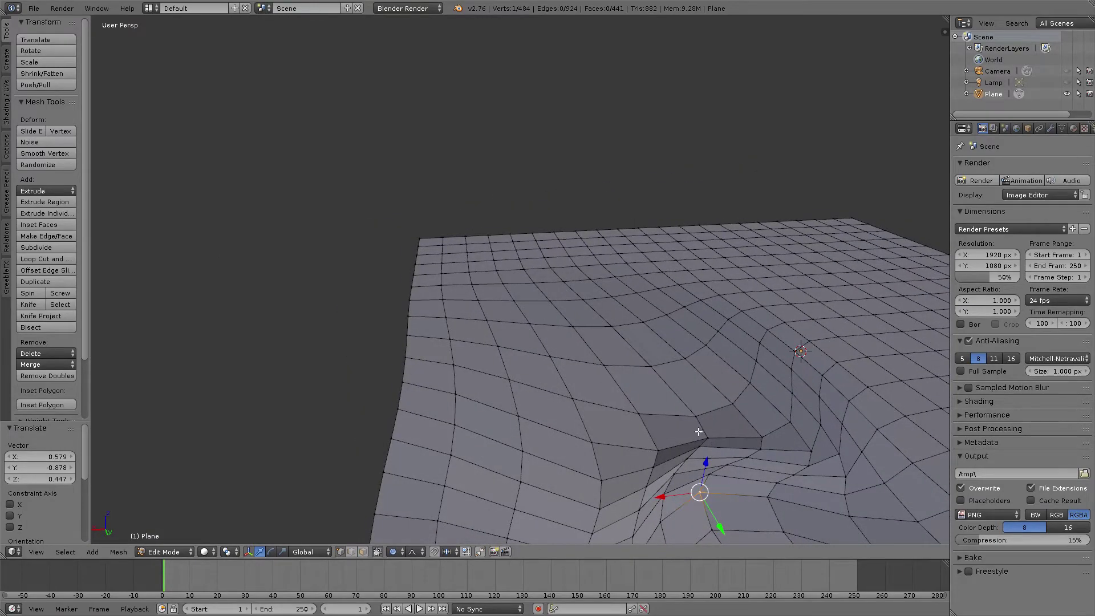
{"action": "middle_click_drag", "start_coordinate": [704, 418], "coordinate": [712, 330]}
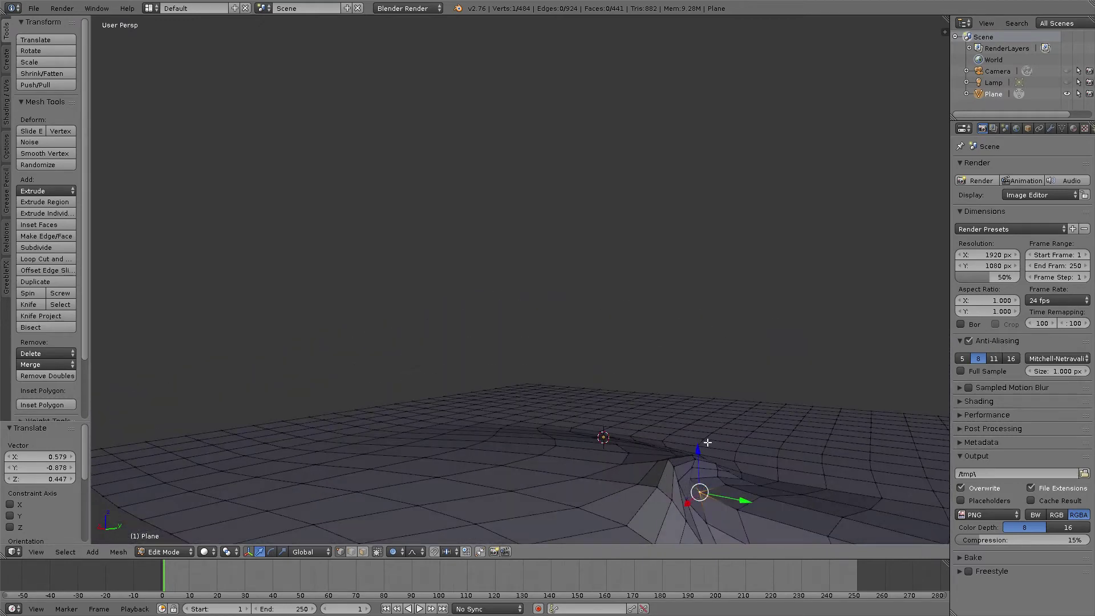
{"action": "middle_click_drag", "start_coordinate": [665, 476], "coordinate": [650, 411]}
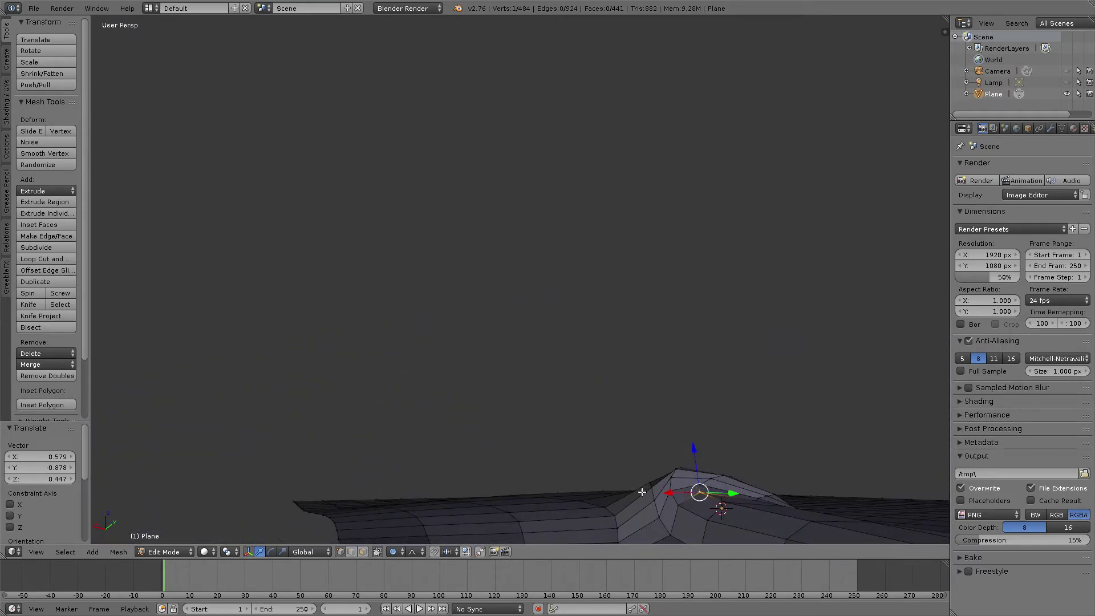
{"action": "middle_click_drag", "start_coordinate": [642, 493], "coordinate": [647, 469]}
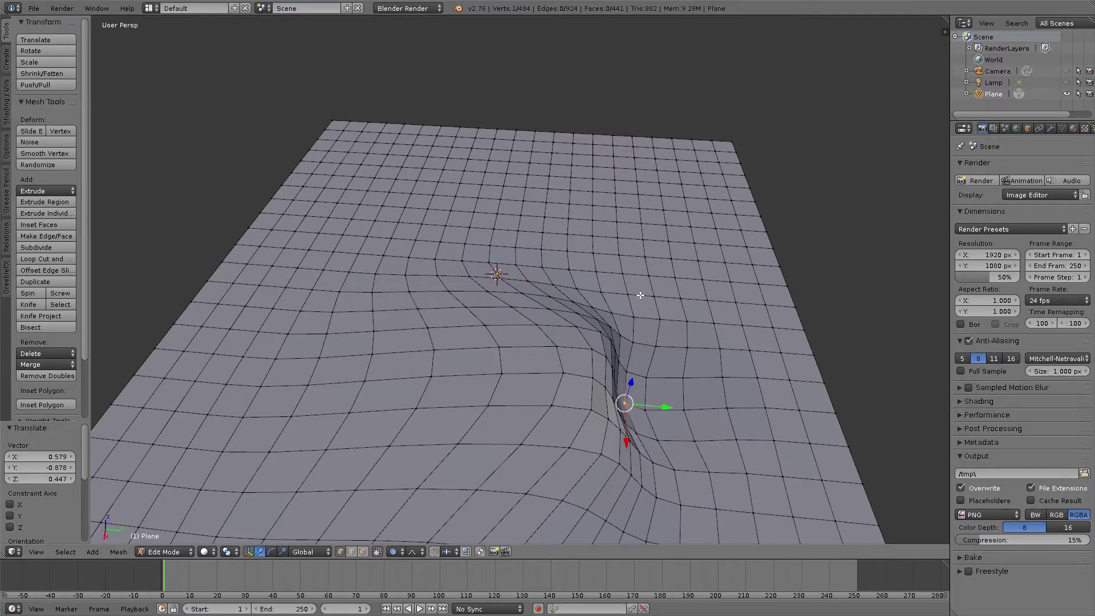
{"action": "middle_click_drag", "start_coordinate": [662, 354], "coordinate": [628, 337]}
{"action": "scroll", "coordinate": [628, 337], "scroll_direction": "down", "scroll_amount": 2}
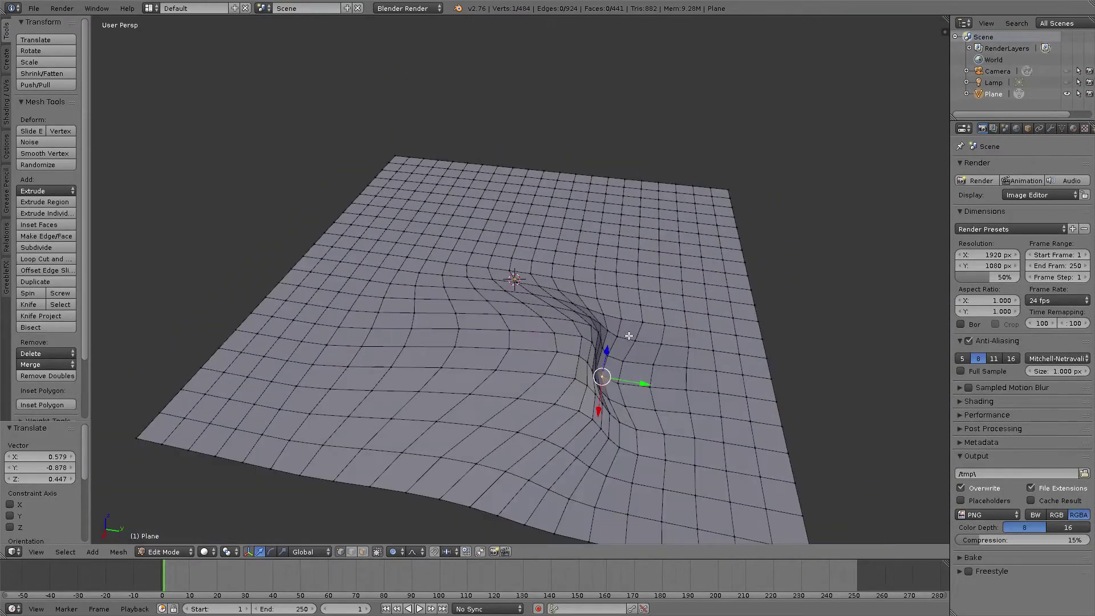
{"action": "scroll", "coordinate": [628, 335], "scroll_direction": "up", "scroll_amount": 1}
{"action": "mouse_move", "coordinate": [555, 342]}
{"action": "middle_mouse_down"}
{"action": "mouse_move", "coordinate": [538, 330]}
{"action": "mouse_move", "coordinate": [543, 337]}
{"action": "middle_mouse_up"}
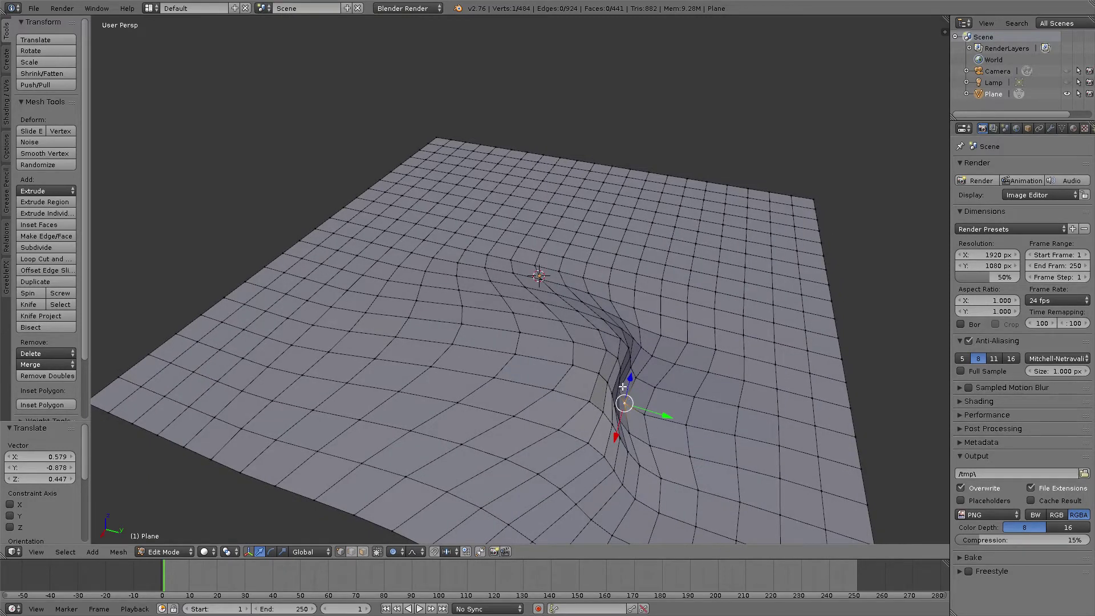
Nudge a vertex inside the steep crease by about X -0.013 and Y 0.032
{"action": "right_click", "coordinate": [621, 384]}
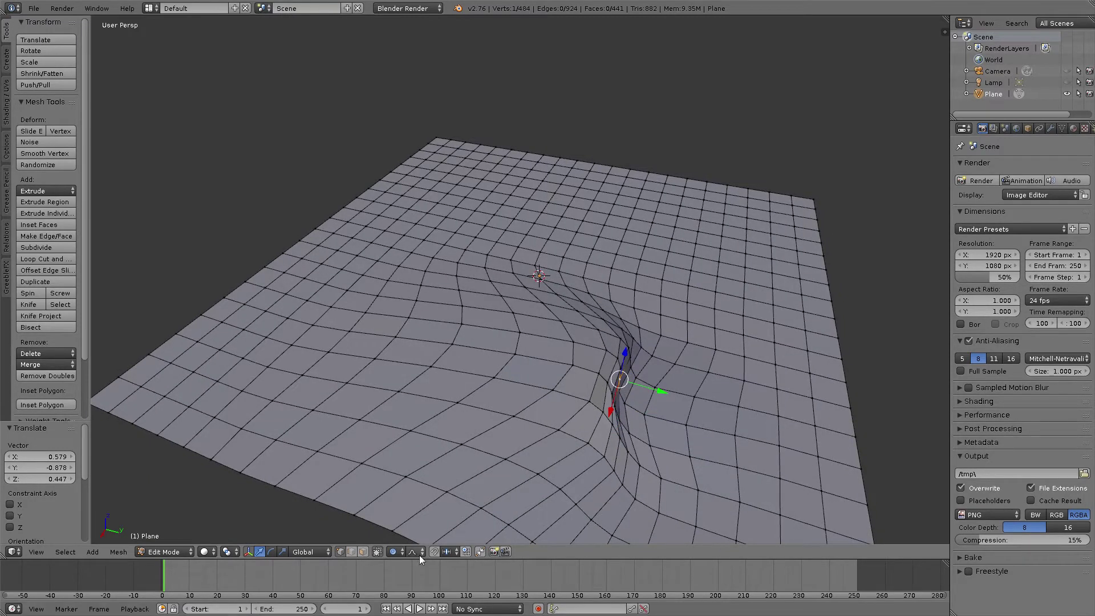
{"action": "key", "text": "g"}
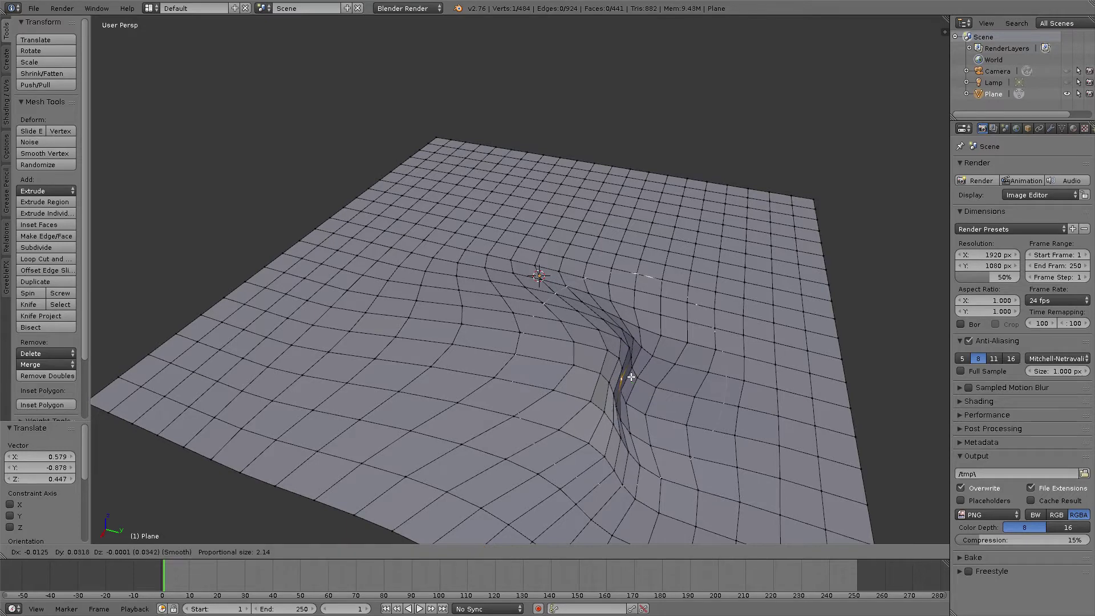
{"action": "left_click", "coordinate": [630, 377]}
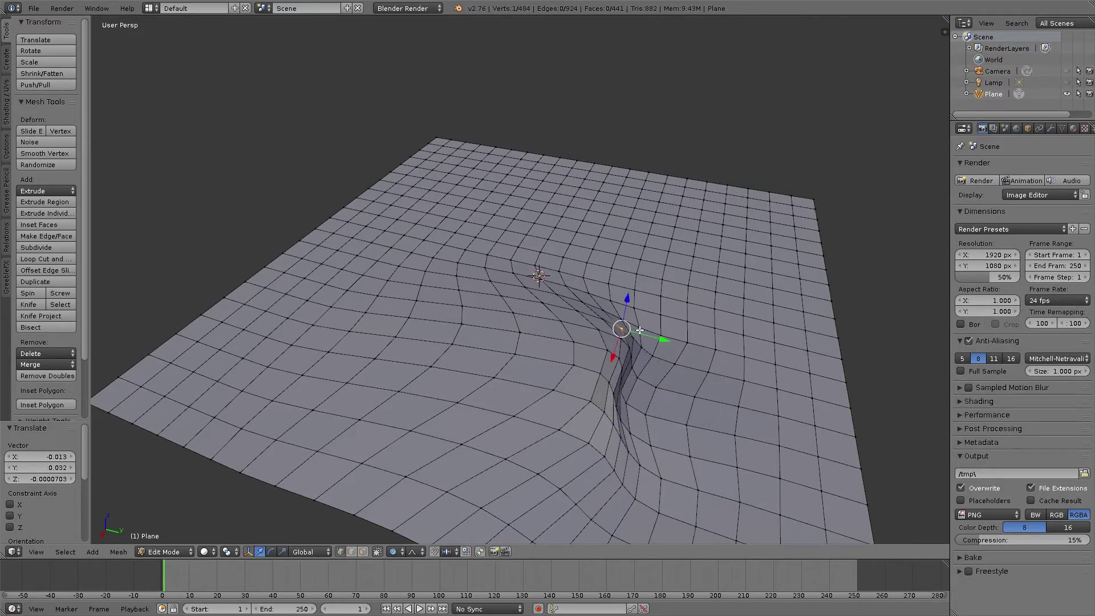
{"action": "key", "text": "g"}
{"action": "left_click", "coordinate": [641, 360]}
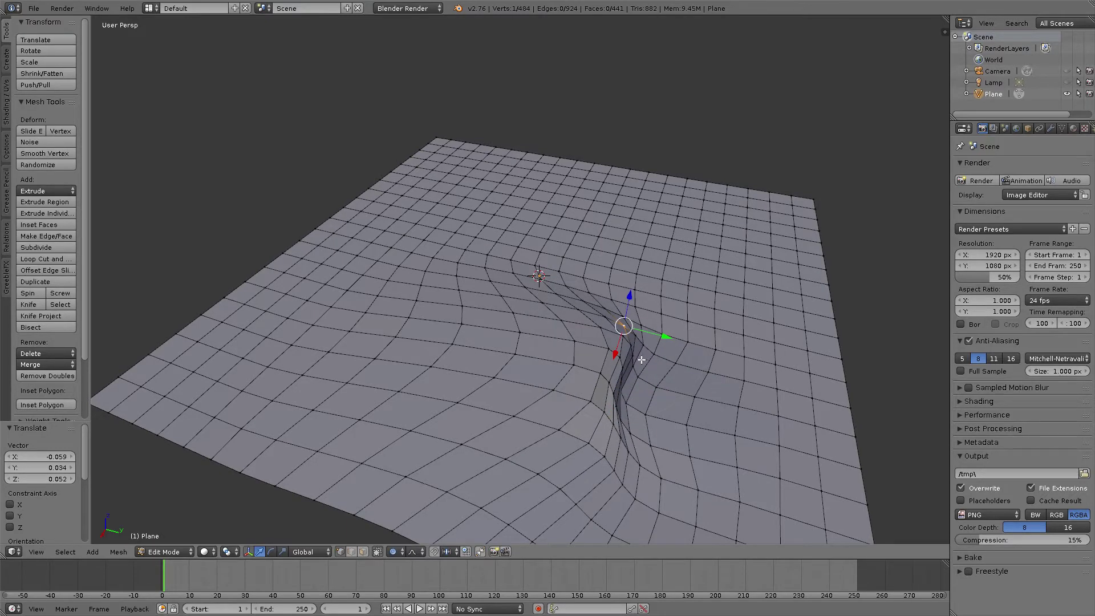
{"action": "key", "text": "ctrl+z"}
Shift a vertex in the crowded crease by about X -0.006, Y -0.067, Z 0.037 and inspect the surrounding edge flow
{"action": "key", "text": "g"}
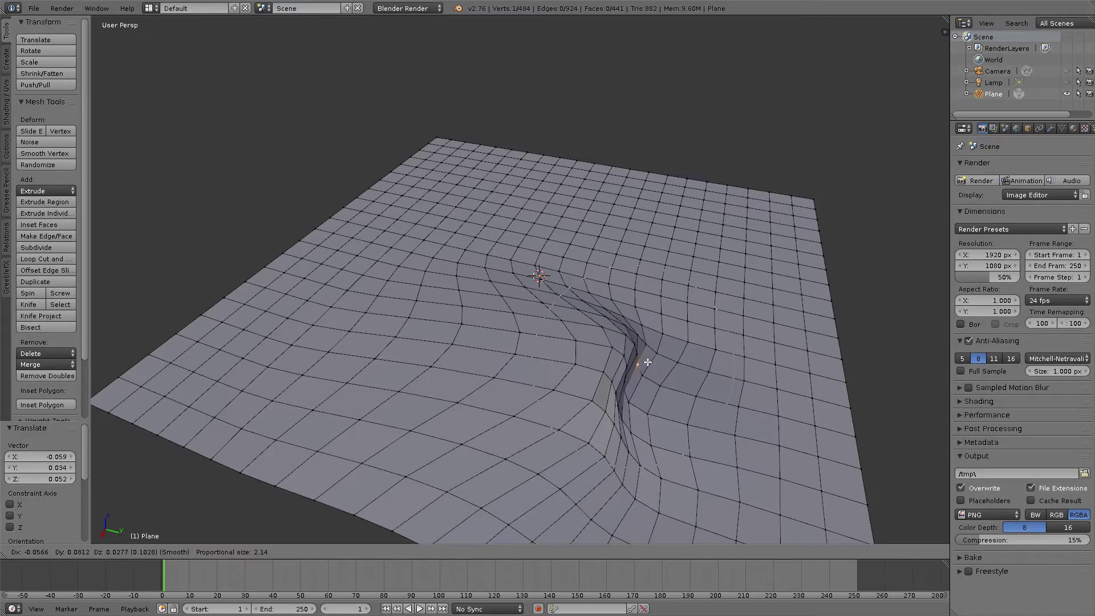
{"action": "left_click", "coordinate": [641, 361]}
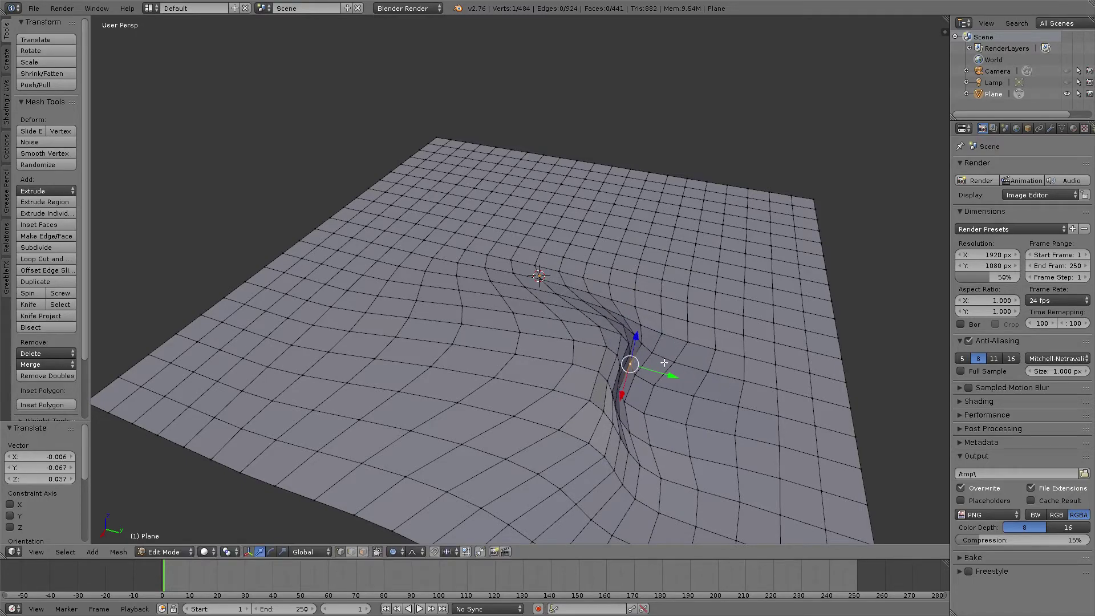
{"action": "middle_click_drag", "start_coordinate": [640, 361], "coordinate": [651, 341]}
{"action": "scroll", "coordinate": [673, 371], "scroll_direction": "down", "scroll_amount": 2}
{"action": "scroll", "coordinate": [647, 340], "scroll_direction": "up", "scroll_amount": 2}
{"action": "scroll", "coordinate": [646, 340], "scroll_direction": "down", "scroll_amount": 1}
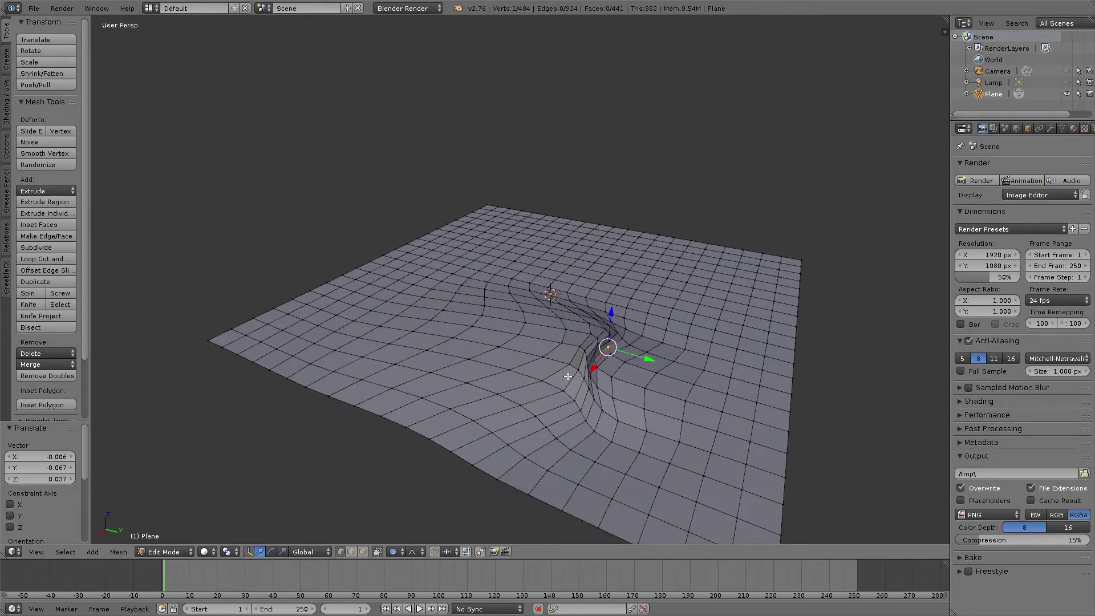
{"action": "middle_click_drag", "start_coordinate": [569, 376], "coordinate": [588, 401]}
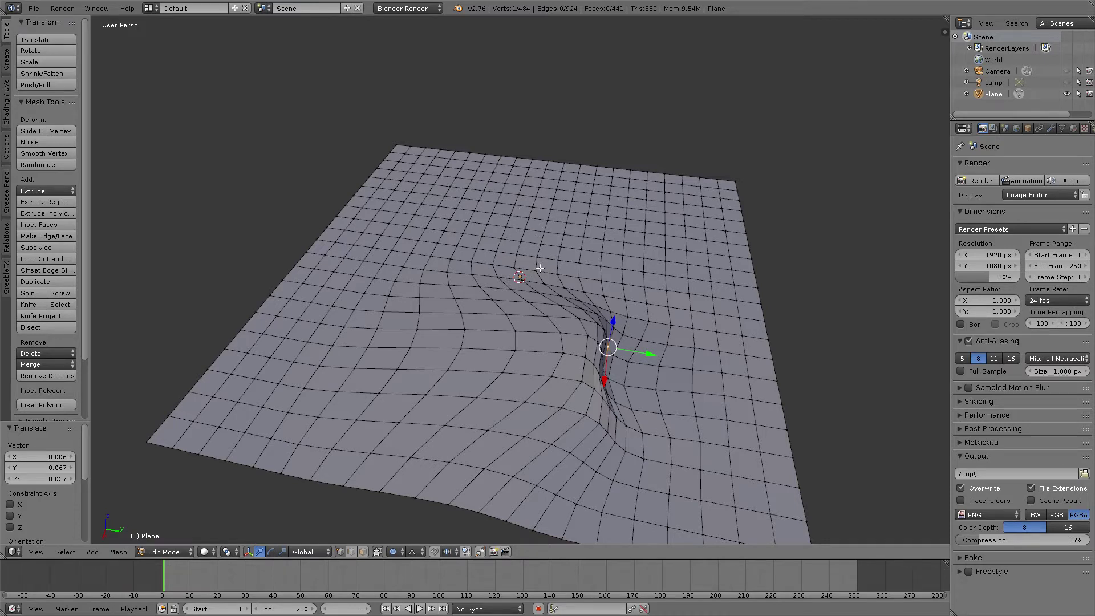
Select all geometry of the deformed plane
{"action": "key", "text": "a"}
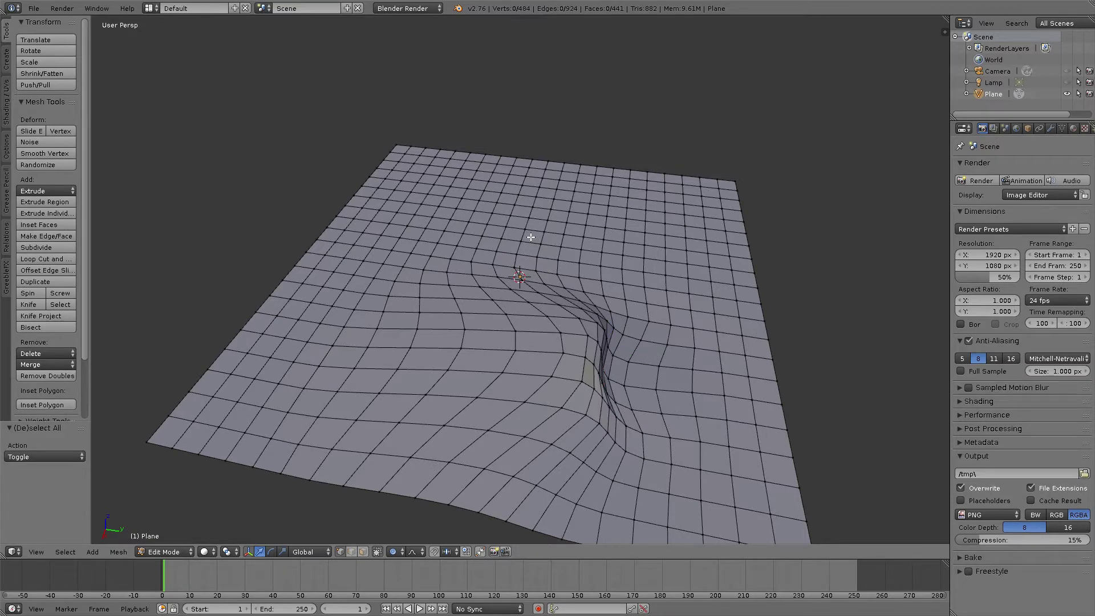
{"action": "key", "text": "a"}
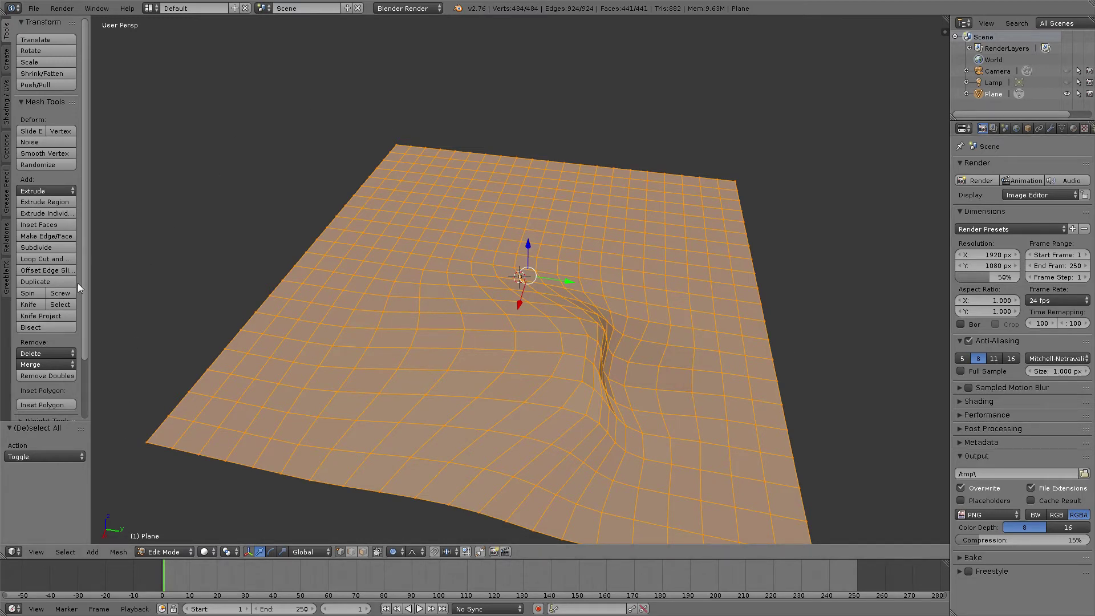
{"action": "left_click_drag", "start_coordinate": [85, 279], "coordinate": [87, 344]}
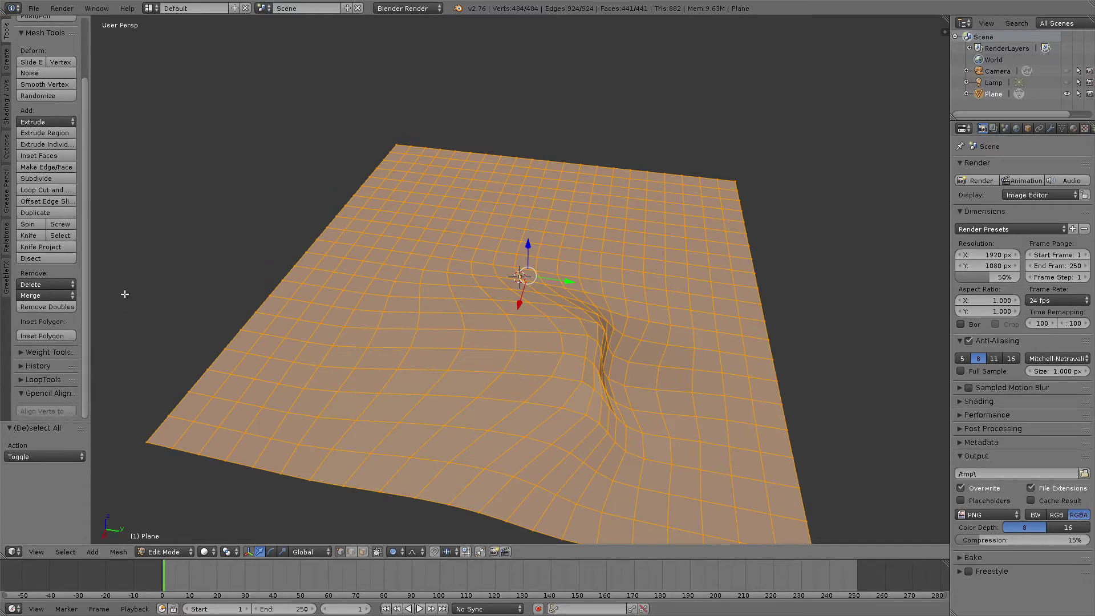
{"action": "left_click_drag", "start_coordinate": [84, 243], "coordinate": [91, 177]}
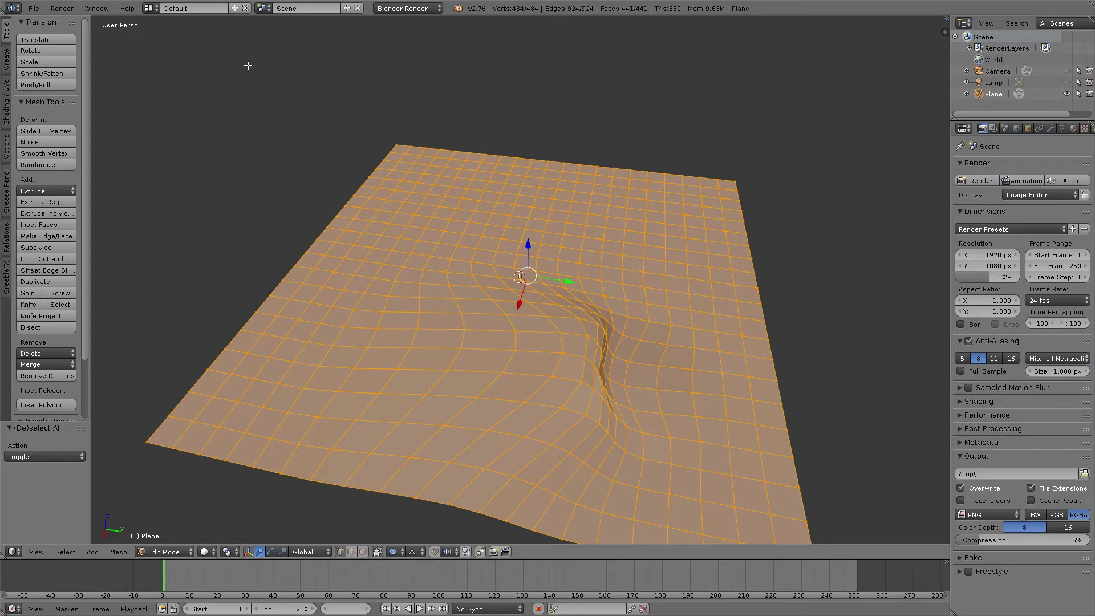
Look up the Relax mesh add-on in the user preferences by searching the add-ons for relax
{"action": "left_click", "coordinate": [34, 8]}
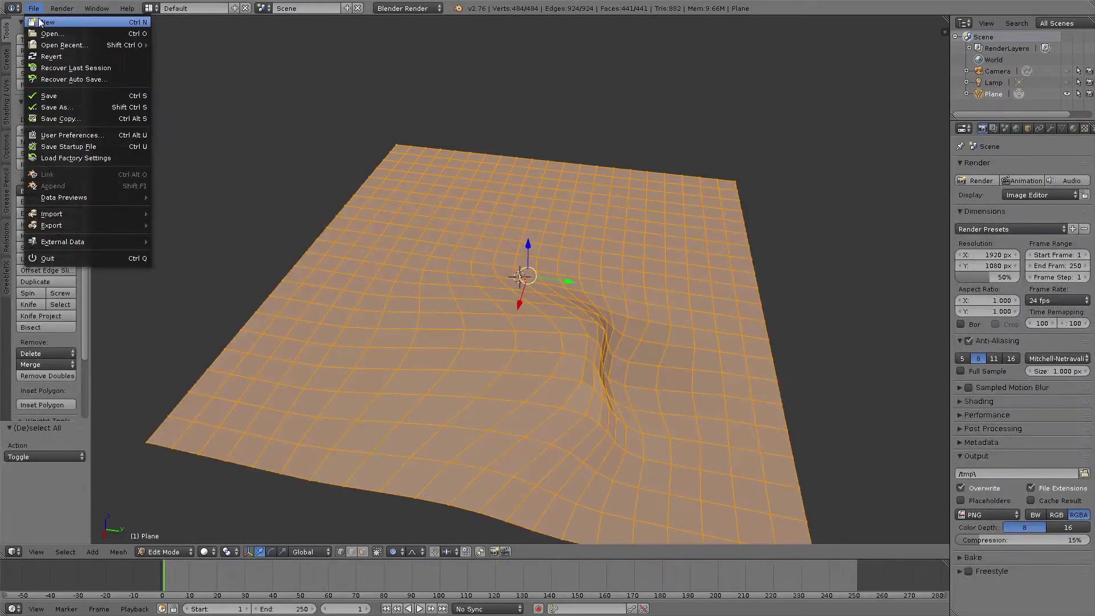
{"action": "left_click", "coordinate": [64, 137]}
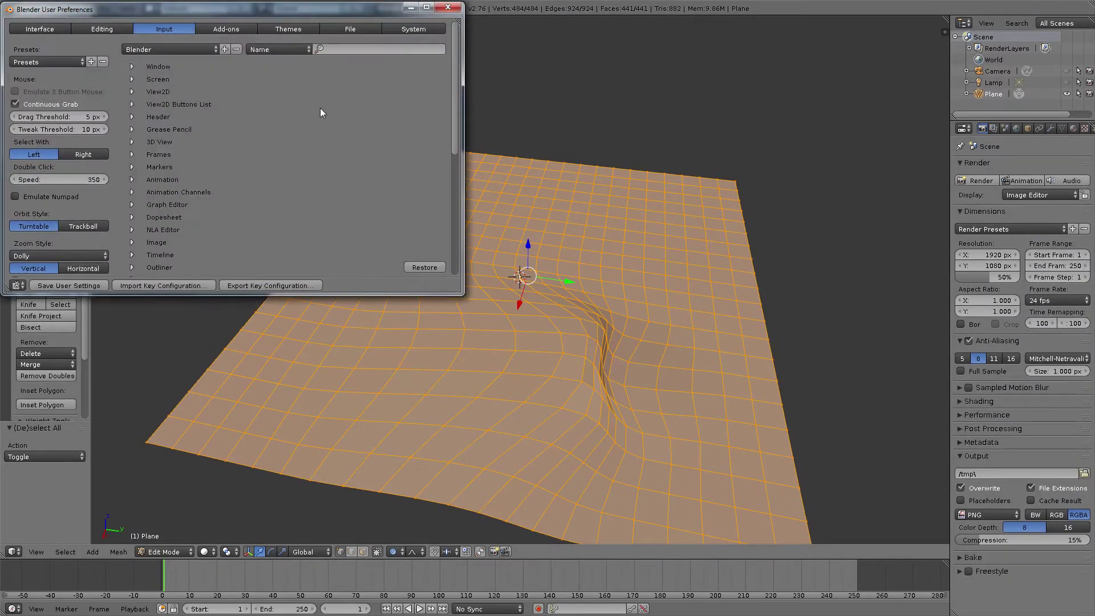
{"action": "left_click", "coordinate": [219, 28]}
{"action": "left_click", "coordinate": [40, 49]}
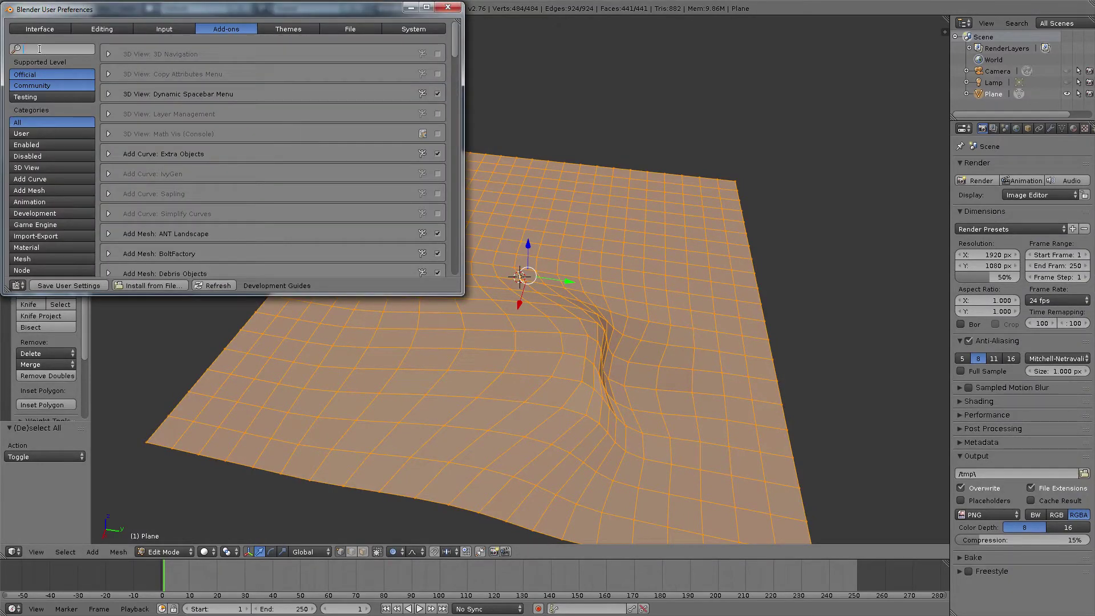
{"action": "type", "text": "relax"}
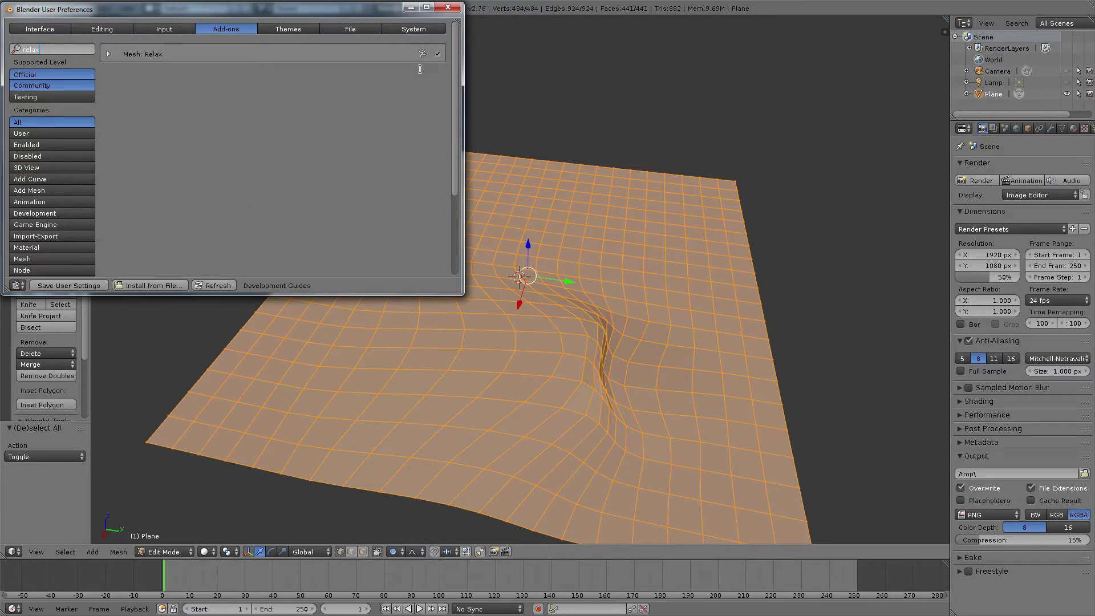
{"action": "left_click", "coordinate": [447, 7]}
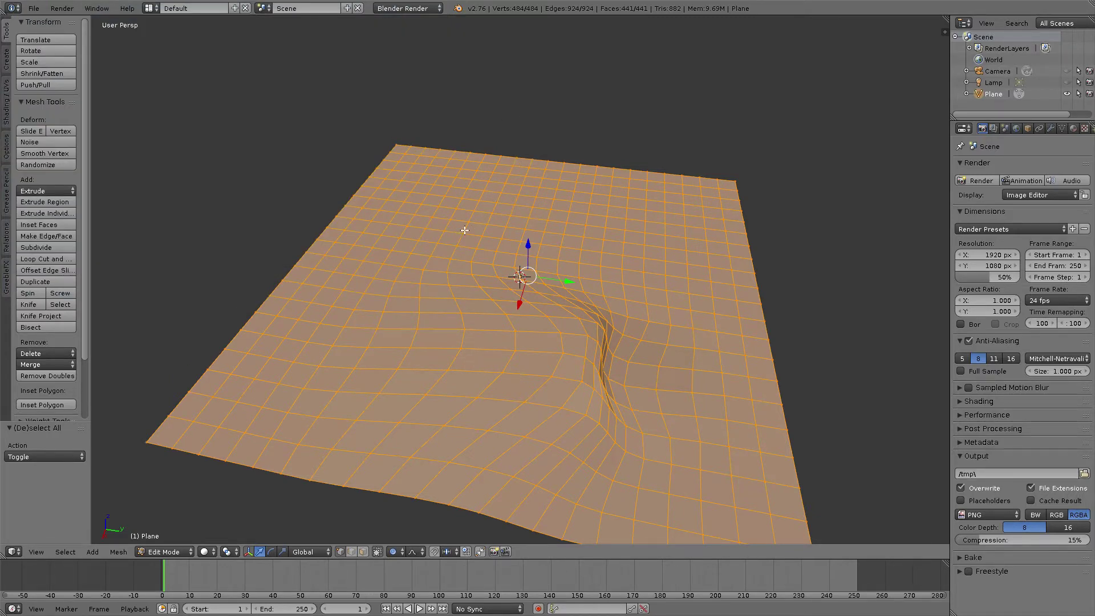
Try the Relax operation on the entire mesh and set its Relax Iterations to 0
{"action": "mouse_move", "coordinate": [470, 229]}
{"action": "middle_mouse_down"}
{"action": "mouse_move", "coordinate": [444, 207]}
{"action": "mouse_move", "coordinate": [481, 218]}
{"action": "mouse_move", "coordinate": [471, 215]}
{"action": "middle_mouse_up"}
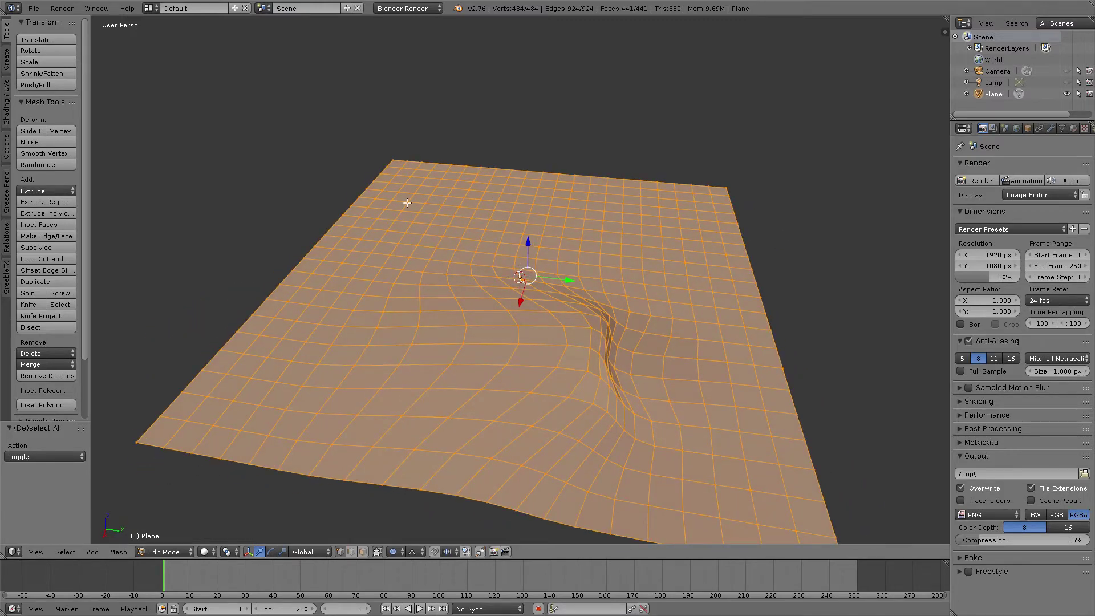
{"action": "key", "text": "w"}
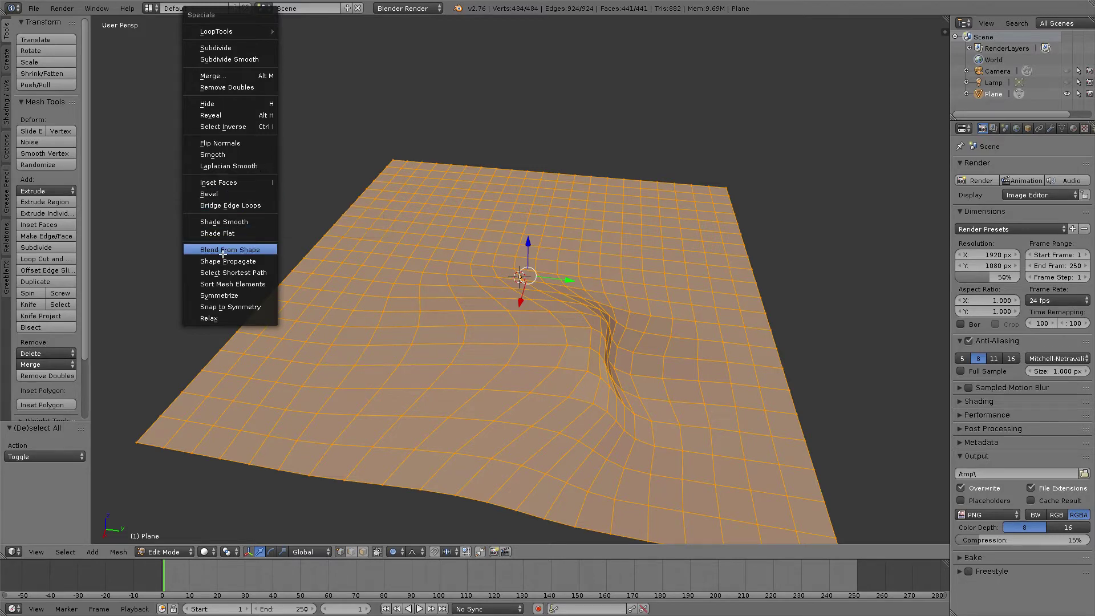
{"action": "left_click", "coordinate": [234, 318]}
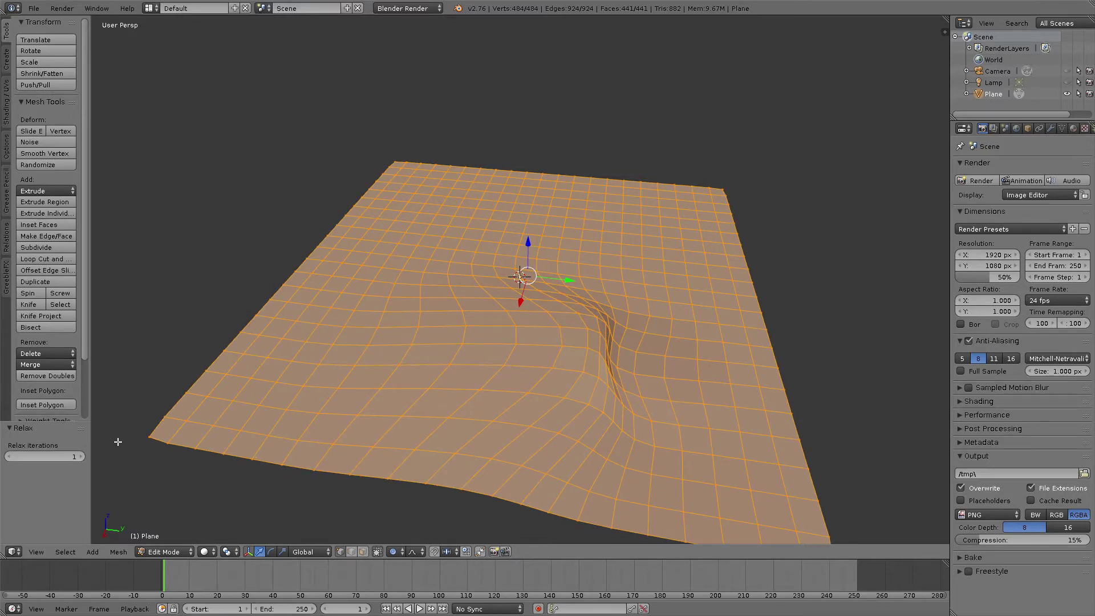
{"action": "left_click_drag", "start_coordinate": [81, 457], "coordinate": [63, 440]}
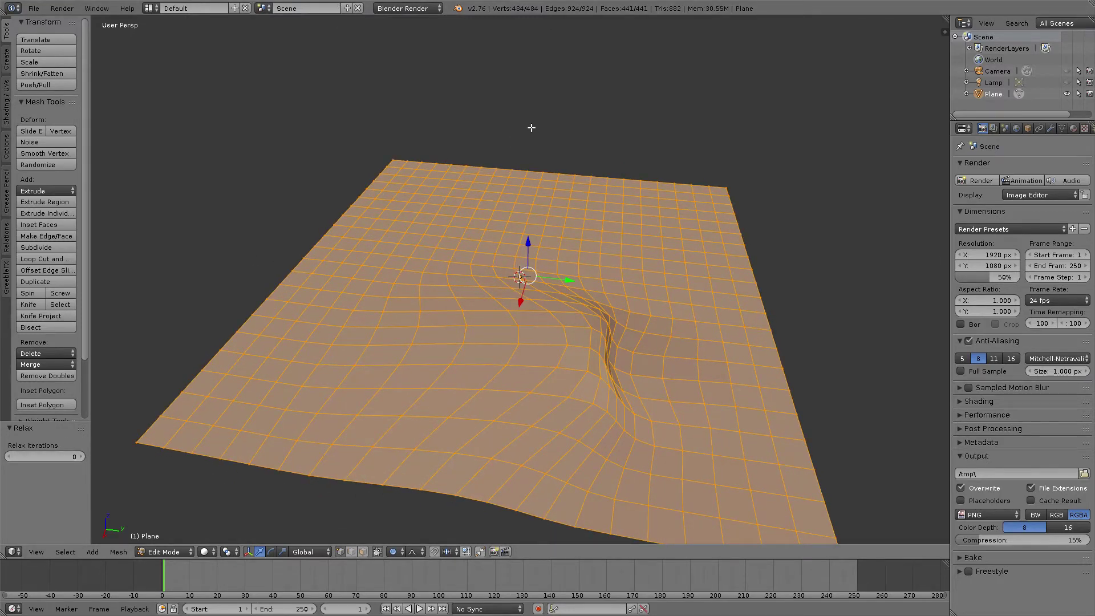
Replace the full selection with a circle selection of the deformed region around the crease, leaving the plane's outer border unselected
{"action": "key", "text": "a"}
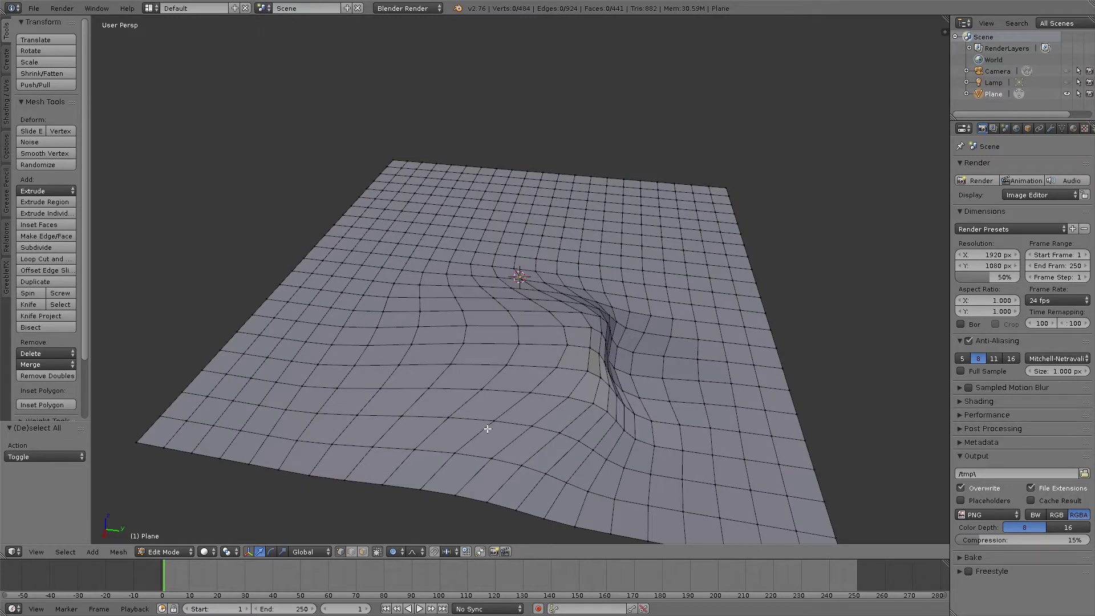
{"action": "key", "text": "c"}
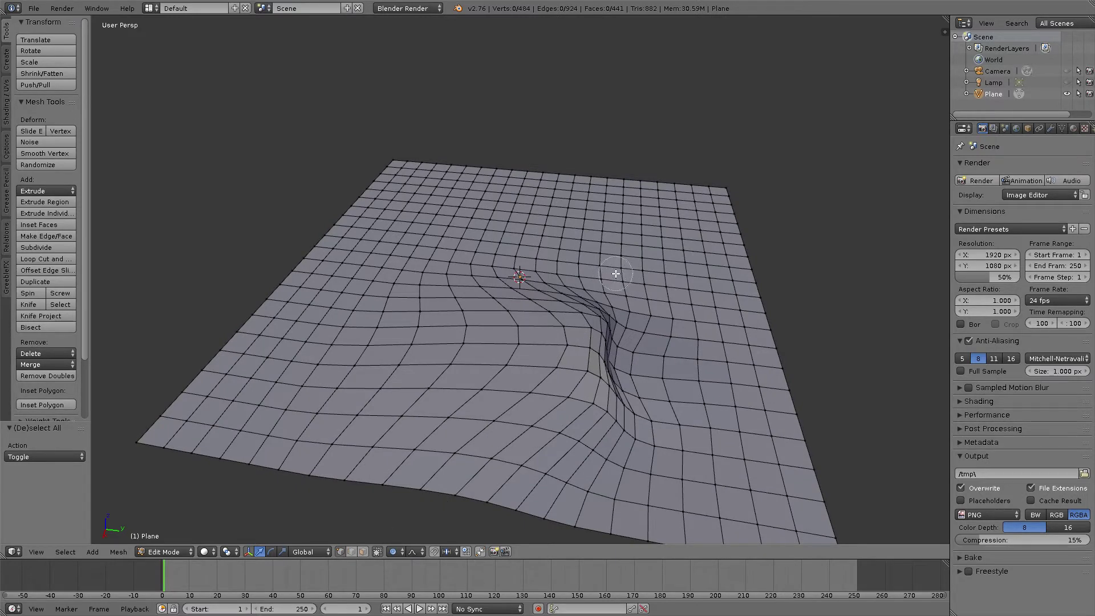
{"action": "scroll", "coordinate": [616, 272], "scroll_direction": "down", "scroll_amount": 5}
{"action": "mouse_move", "coordinate": [616, 288]}
{"action": "left_mouse_down"}
{"action": "mouse_move", "coordinate": [502, 257]}
{"action": "mouse_move", "coordinate": [457, 353]}
{"action": "mouse_move", "coordinate": [579, 326]}
{"action": "mouse_move", "coordinate": [622, 353]}
{"action": "mouse_move", "coordinate": [673, 343]}
{"action": "mouse_move", "coordinate": [673, 399]}
{"action": "mouse_move", "coordinate": [671, 306]}
{"action": "mouse_move", "coordinate": [678, 371]}
{"action": "mouse_move", "coordinate": [593, 434]}
{"action": "mouse_move", "coordinate": [548, 388]}
{"action": "mouse_move", "coordinate": [453, 359]}
{"action": "mouse_move", "coordinate": [513, 379]}
{"action": "mouse_move", "coordinate": [362, 357]}
{"action": "mouse_move", "coordinate": [399, 268]}
{"action": "mouse_move", "coordinate": [396, 382]}
{"action": "mouse_move", "coordinate": [335, 384]}
{"action": "mouse_move", "coordinate": [584, 423]}
{"action": "mouse_move", "coordinate": [588, 322]}
{"action": "mouse_move", "coordinate": [576, 399]}
{"action": "mouse_move", "coordinate": [593, 479]}
{"action": "mouse_move", "coordinate": [352, 408]}
{"action": "left_mouse_up"}
{"action": "right_click", "coordinate": [352, 409]}
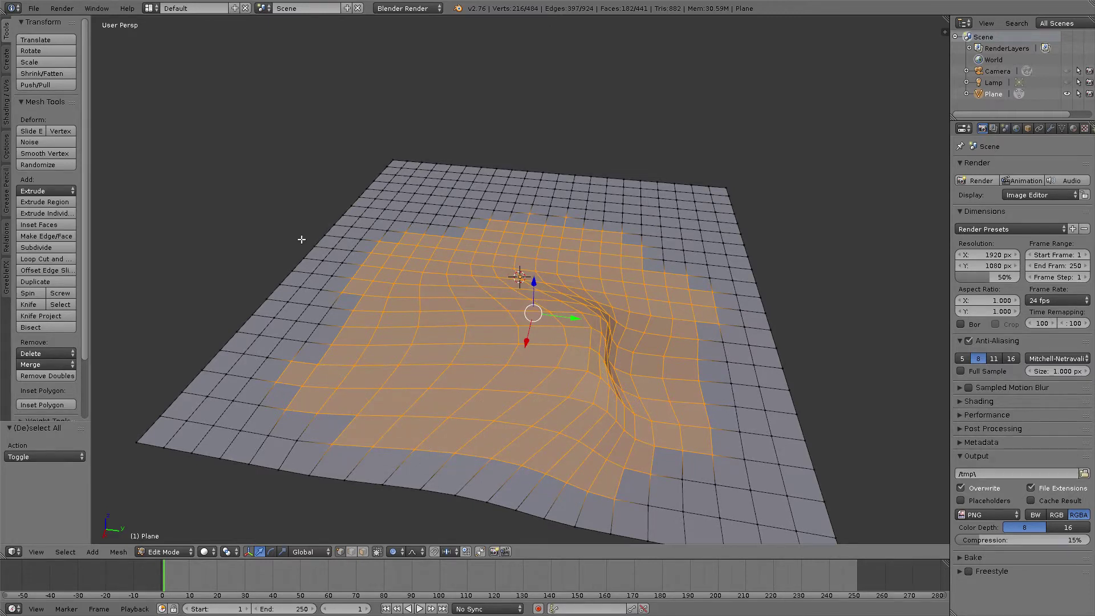
Run Relax on the selected region around the crease with Relax Iterations set to 10 and inspect the smoothed surface
{"action": "key", "text": "w"}
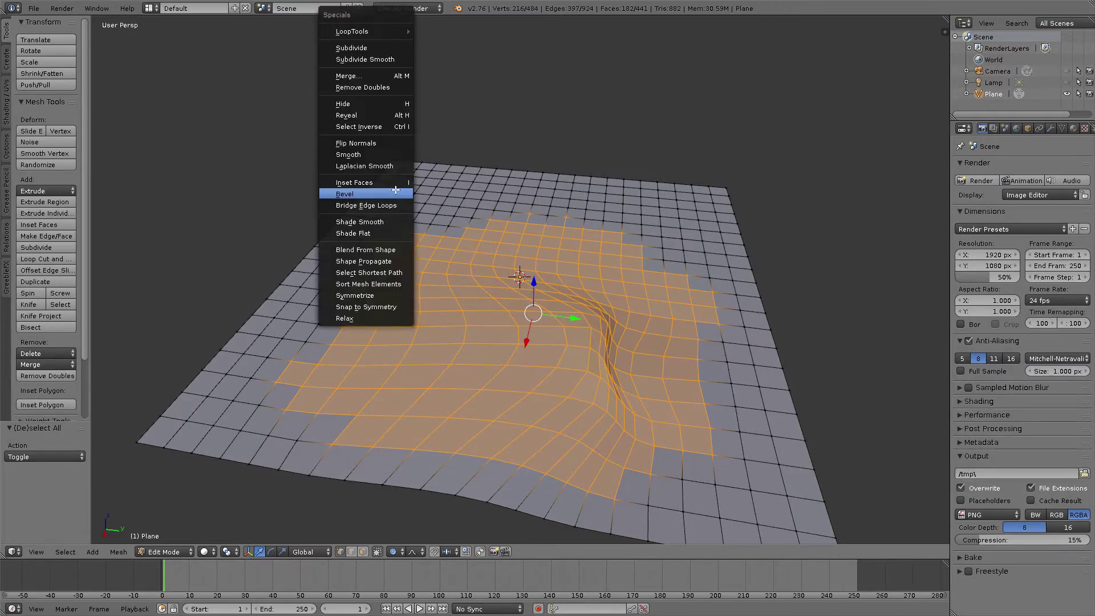
{"action": "left_click", "coordinate": [364, 317]}
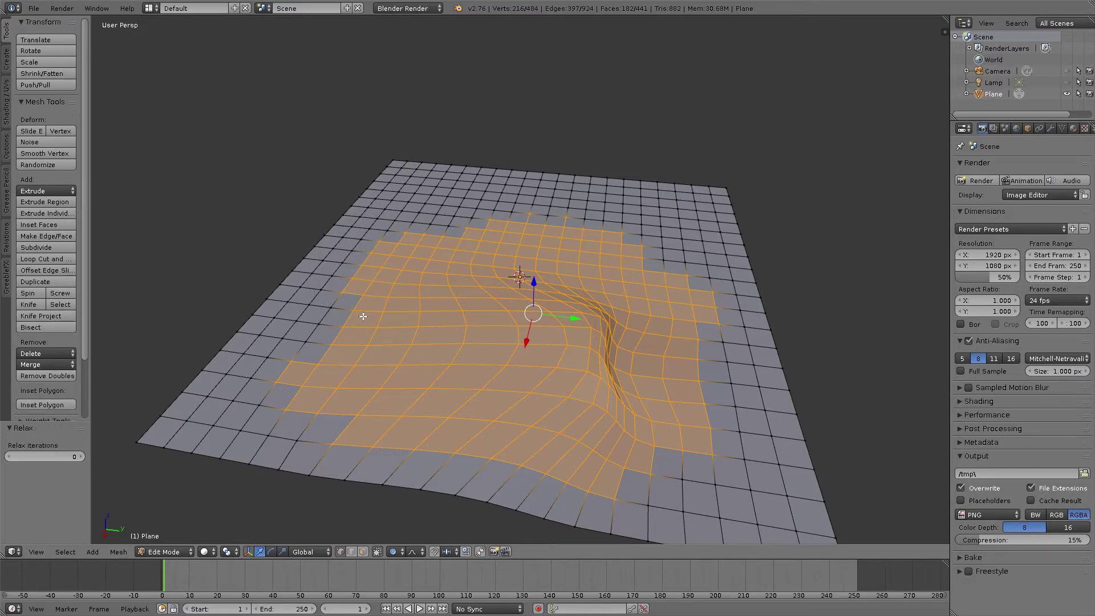
{"action": "left_click_drag", "start_coordinate": [81, 457], "coordinate": [206, 440]}
{"action": "left_click_drag", "start_coordinate": [57, 457], "coordinate": [125, 457]}
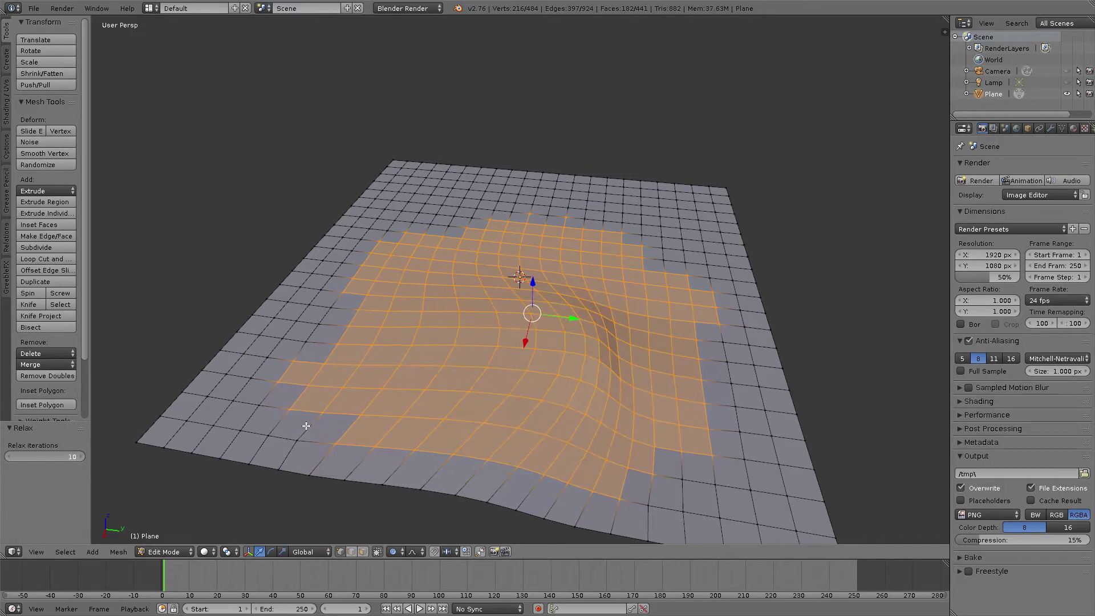
{"action": "middle_click_drag", "start_coordinate": [364, 307], "coordinate": [525, 281]}
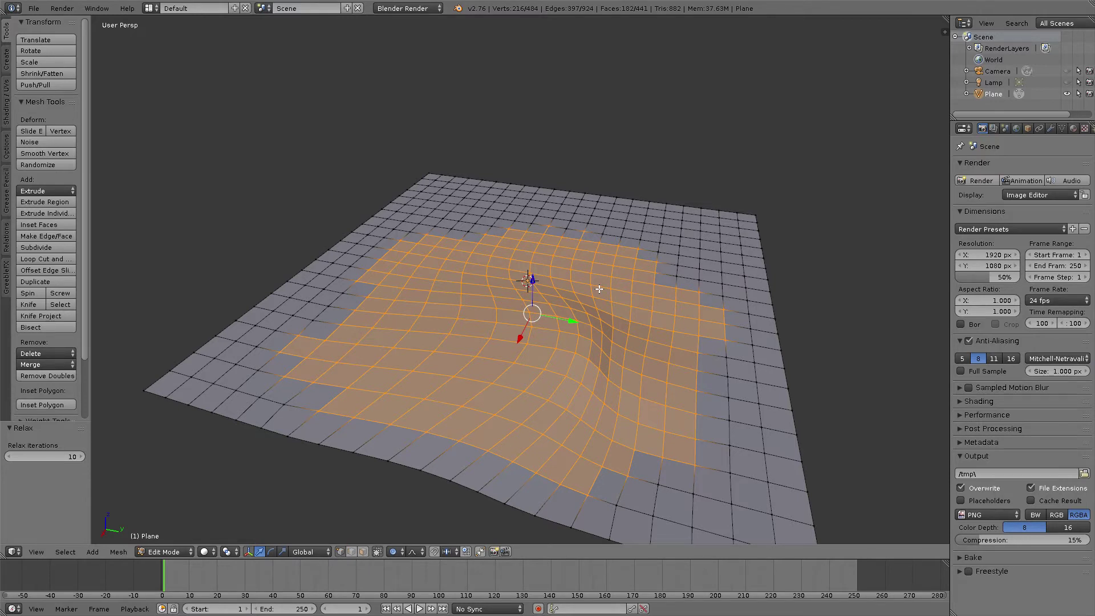
{"action": "middle_click_drag", "start_coordinate": [657, 348], "coordinate": [530, 366]}
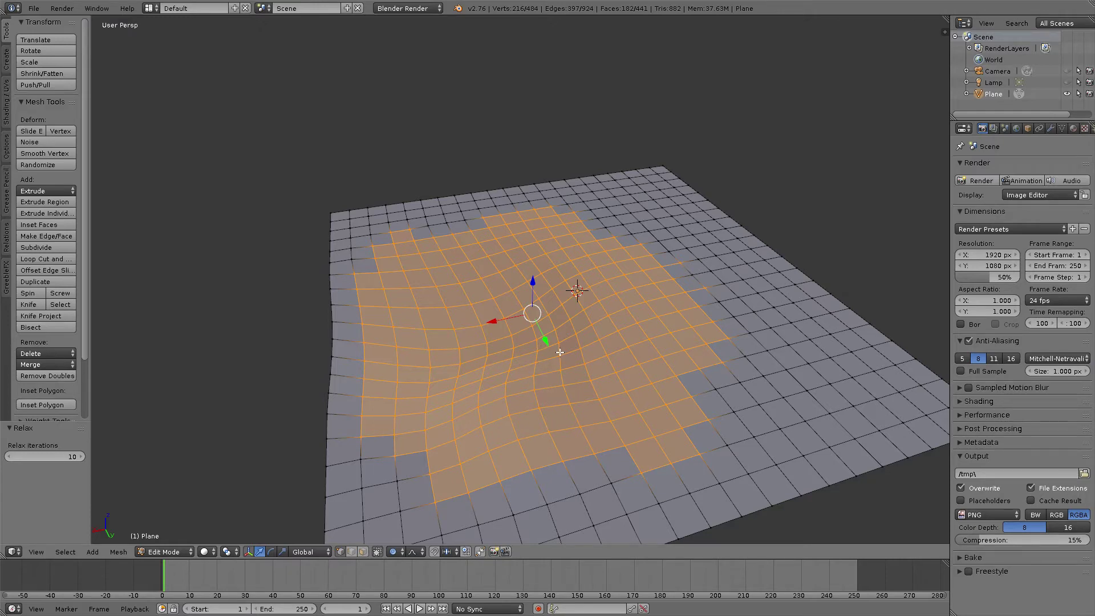
{"action": "middle_click_drag", "start_coordinate": [585, 349], "coordinate": [662, 328]}
{"action": "scroll", "coordinate": [662, 329], "scroll_direction": "down", "scroll_amount": 3}
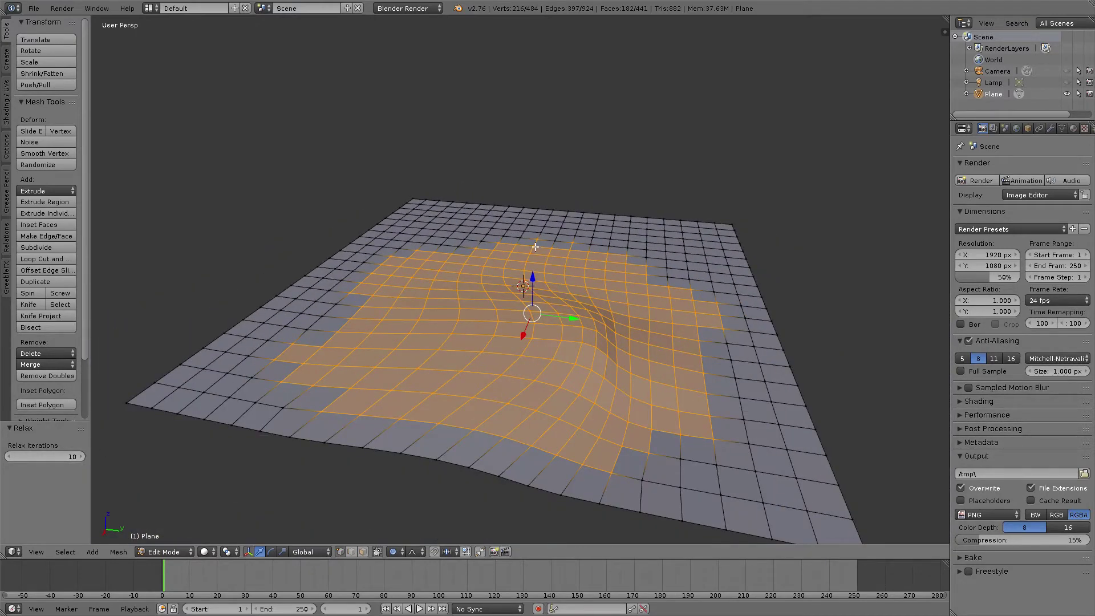
Raise a vertex behind the crease about 2.87 units along Z with proportional editing to form a steep peak
{"action": "right_click", "coordinate": [560, 222]}
{"action": "middle_click_drag", "start_coordinate": [578, 290], "coordinate": [532, 268]}
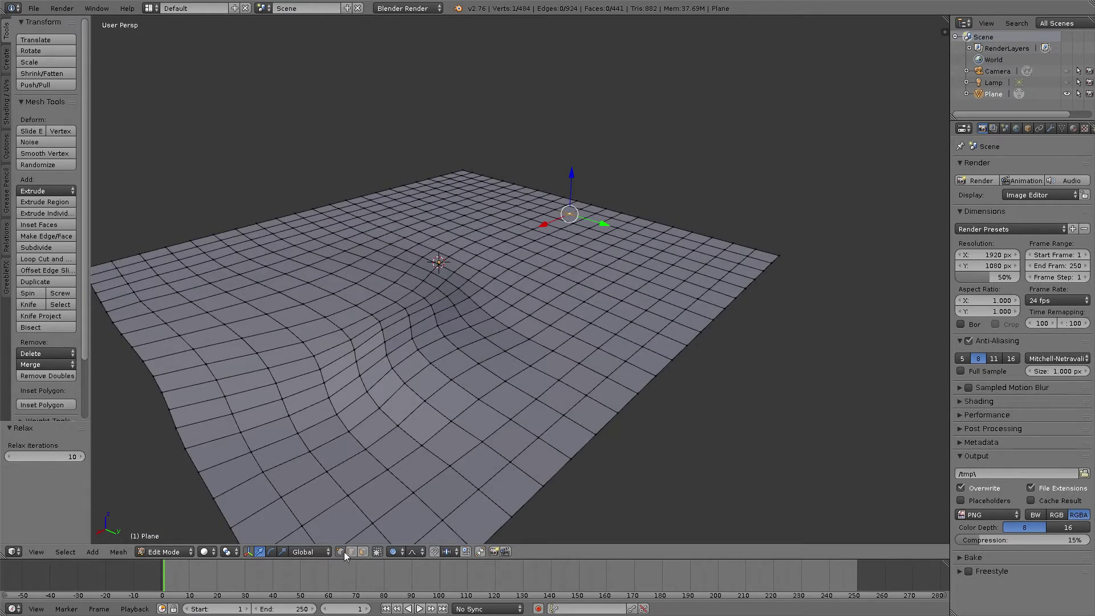
{"action": "right_click", "coordinate": [461, 249]}
{"action": "left_click_drag", "start_coordinate": [458, 228], "coordinate": [451, 127]}
{"action": "scroll", "coordinate": [459, 215], "scroll_direction": "down", "scroll_amount": 3}
Raise a vertex beside the peak by about 1.11 along Z, and pull it freely toward the peak by about -1.34 in Y
{"action": "right_click", "coordinate": [486, 305]}
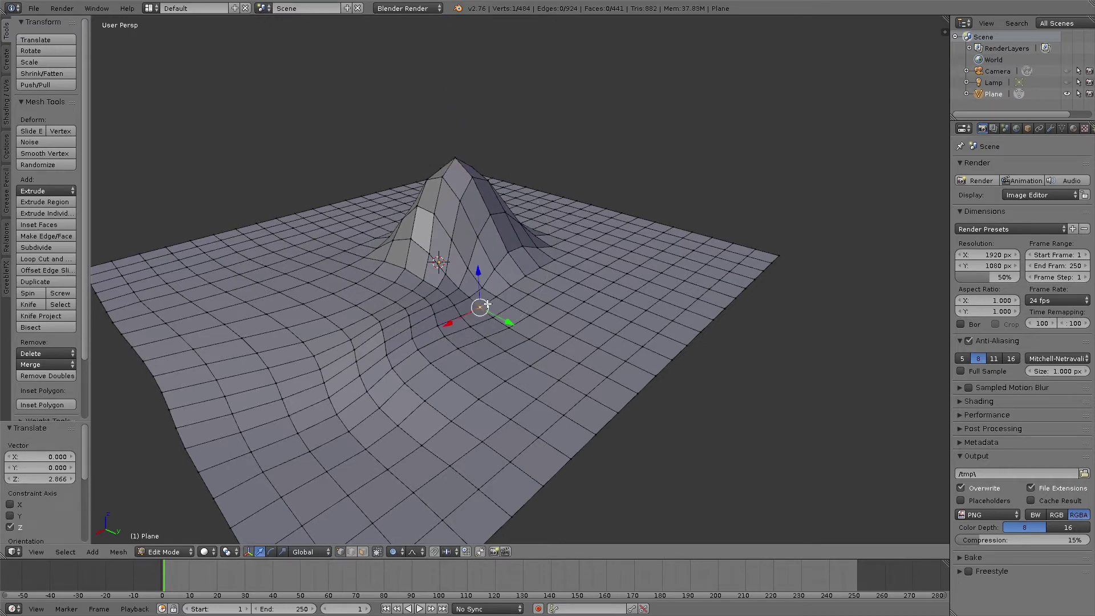
{"action": "left_click_drag", "start_coordinate": [480, 282], "coordinate": [482, 243]}
{"action": "middle_click_drag", "start_coordinate": [429, 271], "coordinate": [494, 281]}
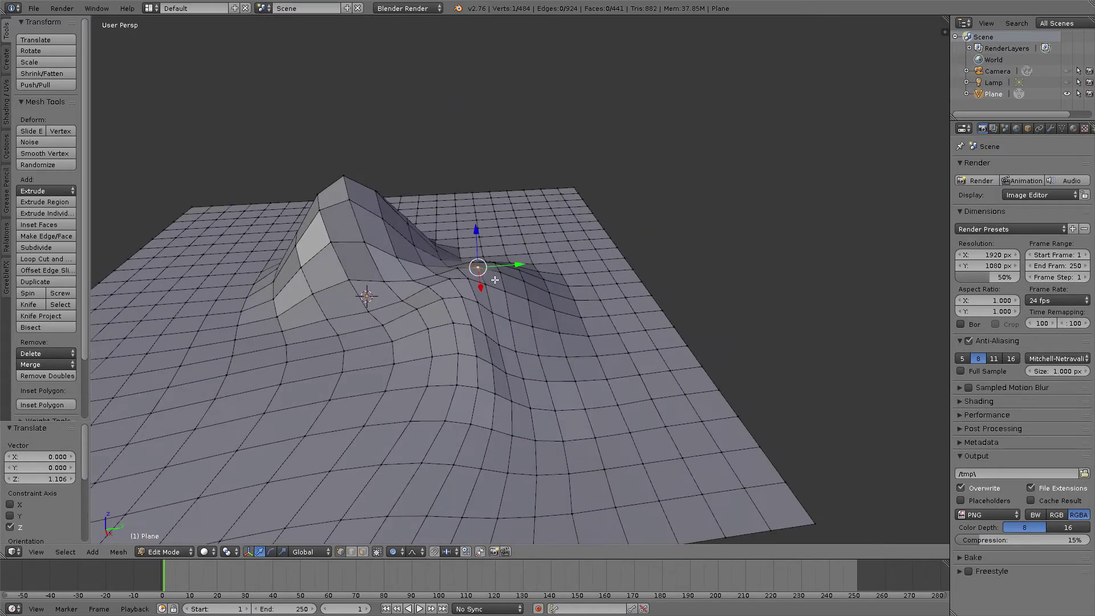
{"action": "left_click_drag", "start_coordinate": [487, 268], "coordinate": [429, 262]}
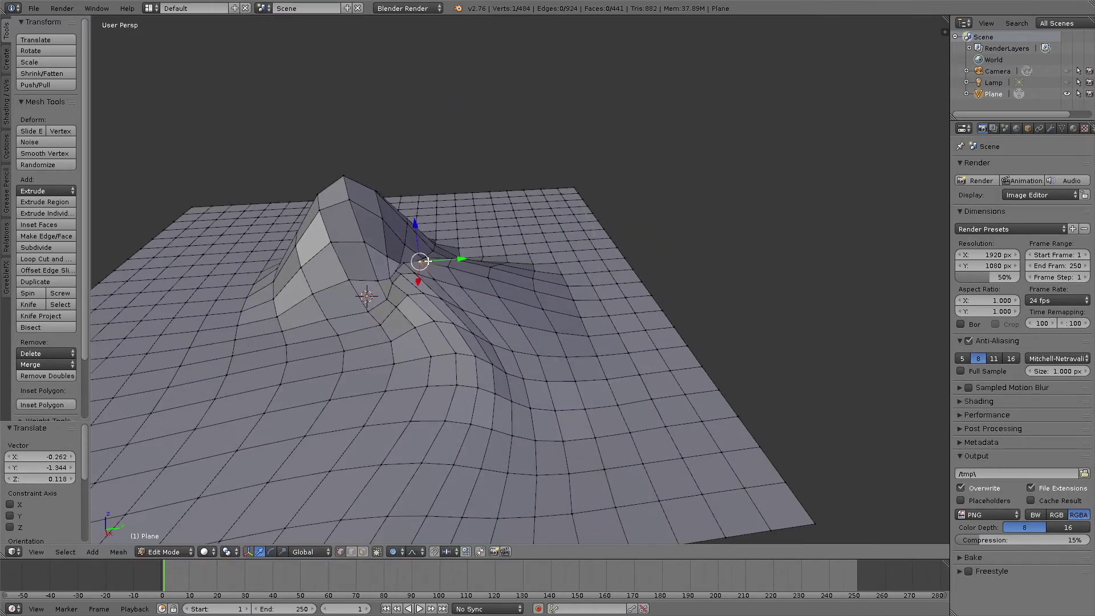
Pull a vertex at the foot of the peak into its flank with proportional editing, by about X -2.68, Y -0.42, Z 0.39
{"action": "middle_click_drag", "start_coordinate": [332, 340], "coordinate": [343, 325]}
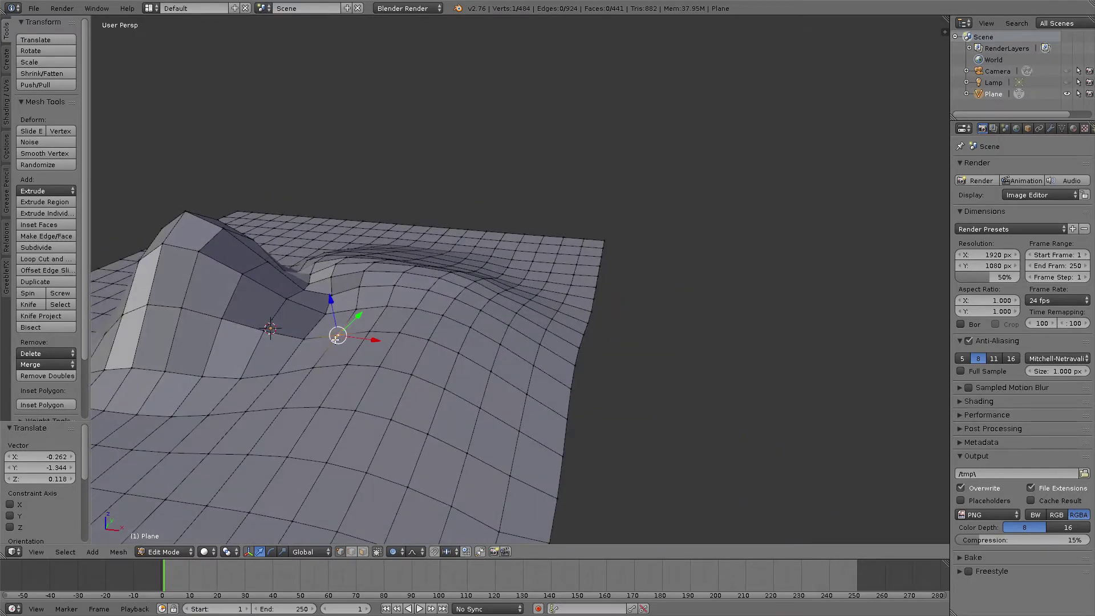
{"action": "key", "text": "g"}
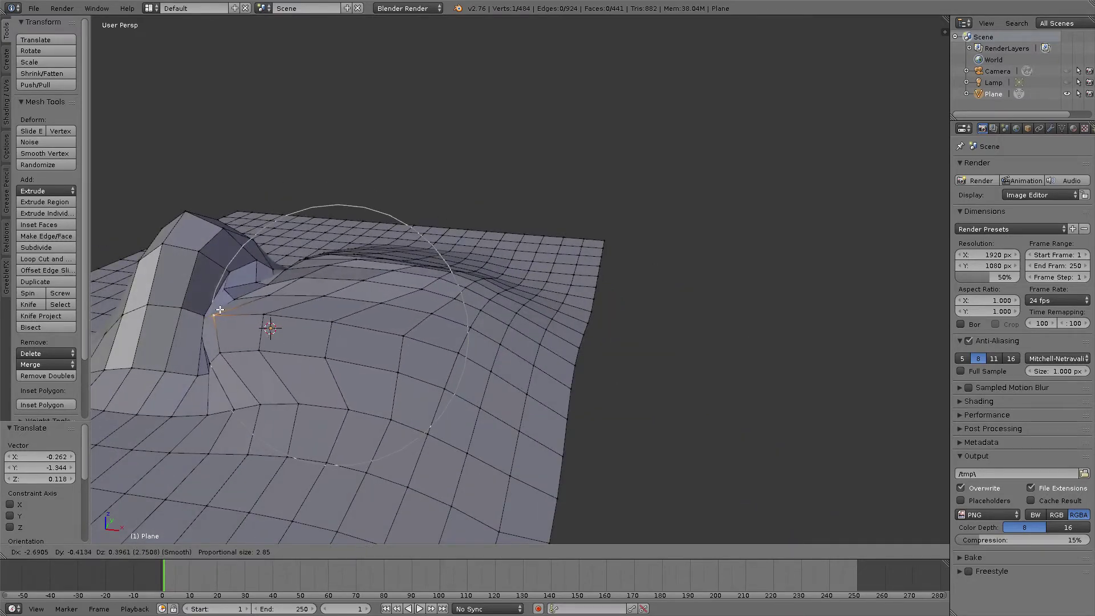
{"action": "left_click", "coordinate": [218, 311]}
Pull two peak vertices down with proportional editing, one by about X 1.25, Y -0.56, Z -0.98, the other by X 0.76, Y -0.01, Z -0.71
{"action": "middle_click_drag", "start_coordinate": [352, 282], "coordinate": [267, 326]}
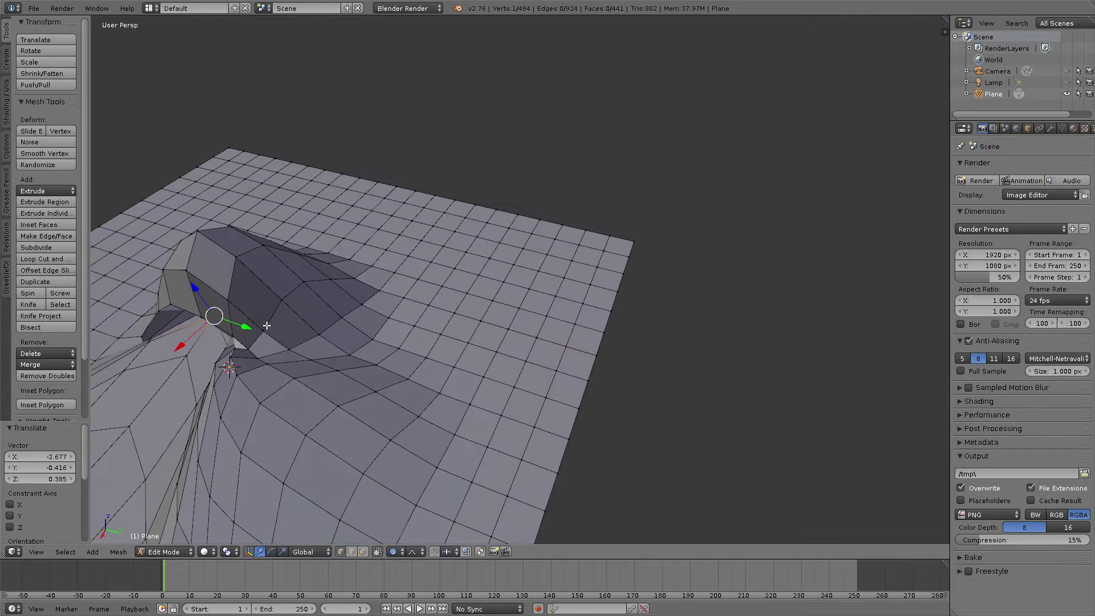
{"action": "right_click", "coordinate": [305, 280]}
{"action": "key", "text": "g"}
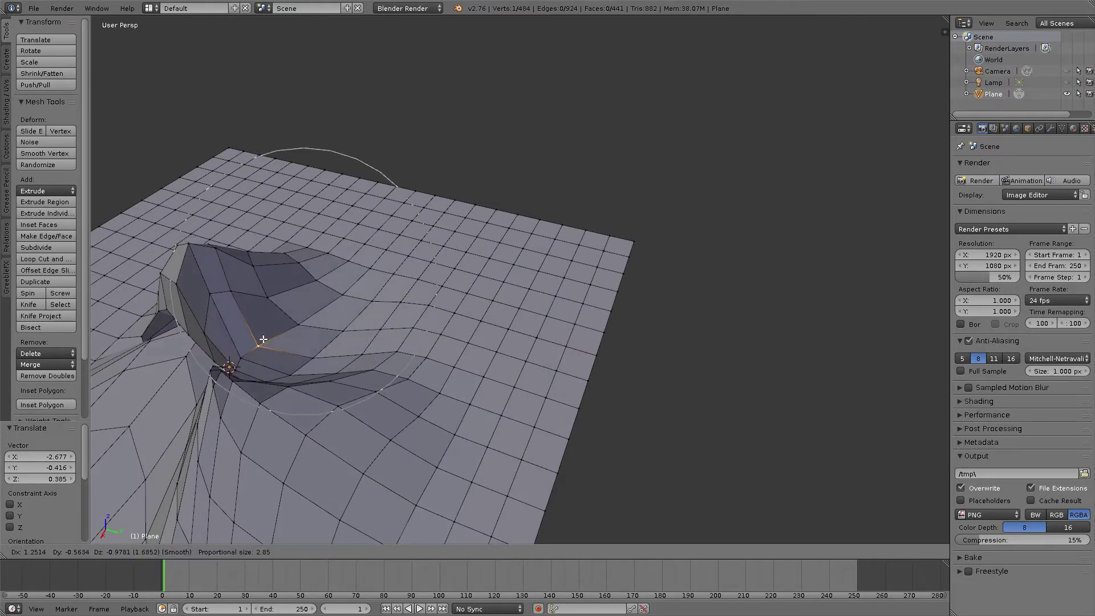
{"action": "left_click", "coordinate": [263, 341]}
{"action": "right_click", "coordinate": [191, 249]}
{"action": "key", "text": "g"}
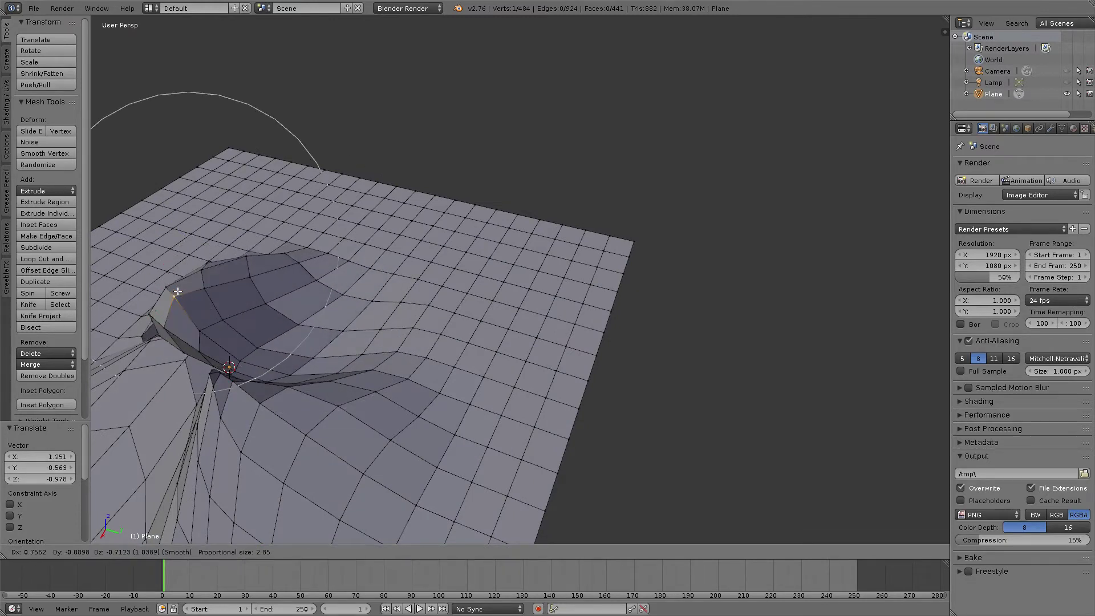
{"action": "left_click", "coordinate": [262, 289]}
Box-select the deformed middle of the plane and extend the selection with a second box, leaving the outer border unselected
{"action": "middle_click_drag", "start_coordinate": [262, 288], "coordinate": [399, 268]}
{"action": "scroll", "coordinate": [323, 296], "scroll_direction": "down", "scroll_amount": 3}
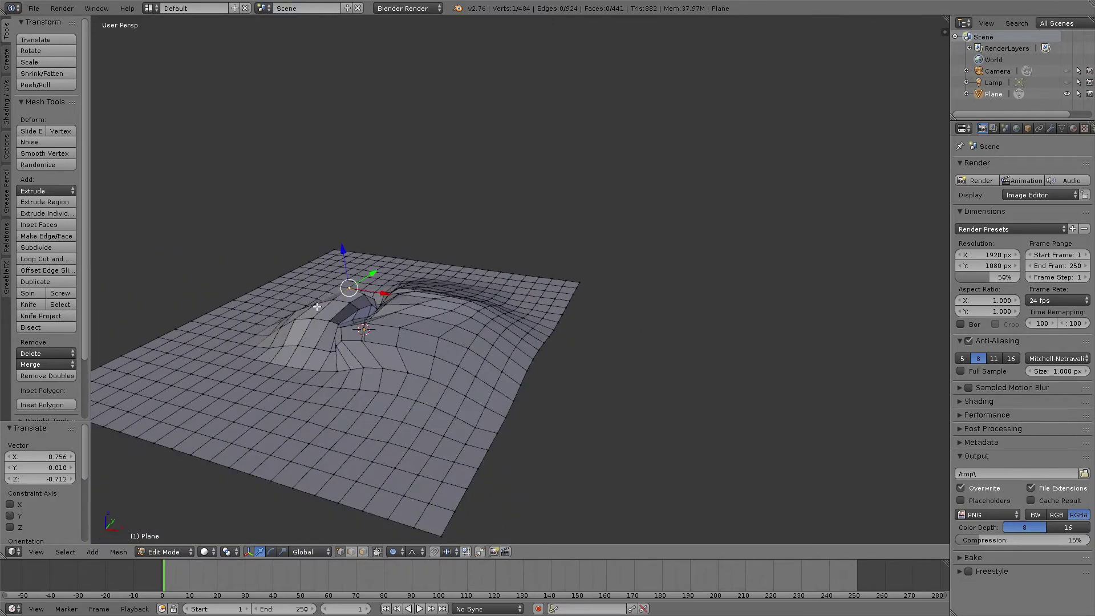
{"action": "middle_click_drag", "start_coordinate": [314, 297], "coordinate": [283, 321]}
{"action": "middle_click_drag", "start_coordinate": [456, 320], "coordinate": [446, 344]}
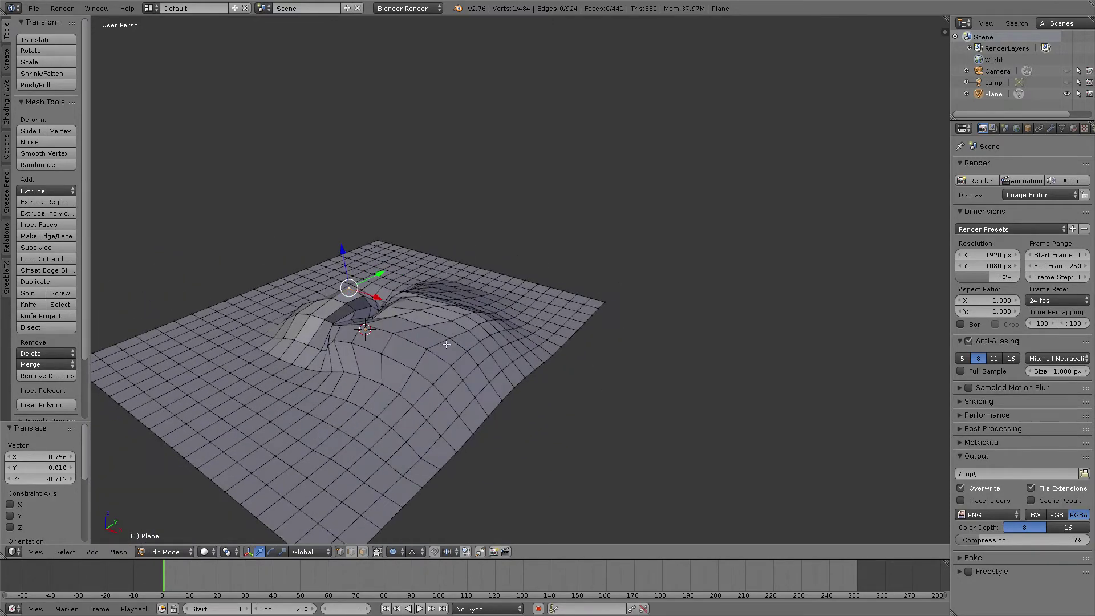
{"action": "middle_click_drag", "start_coordinate": [322, 348], "coordinate": [541, 297]}
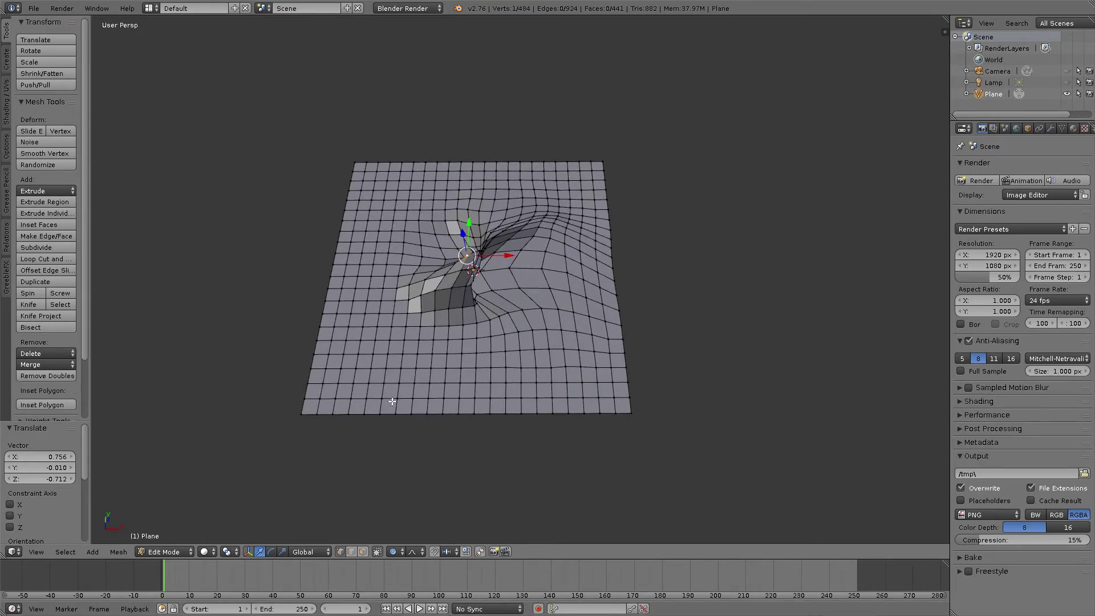
{"action": "key", "text": "b"}
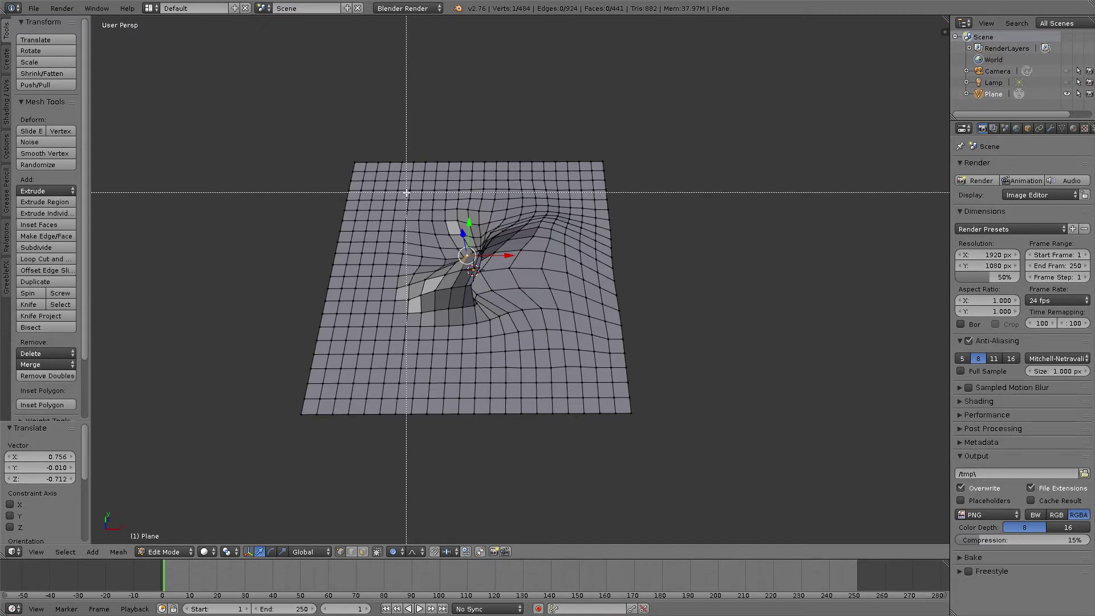
{"action": "left_click_drag", "start_coordinate": [395, 188], "coordinate": [581, 366]}
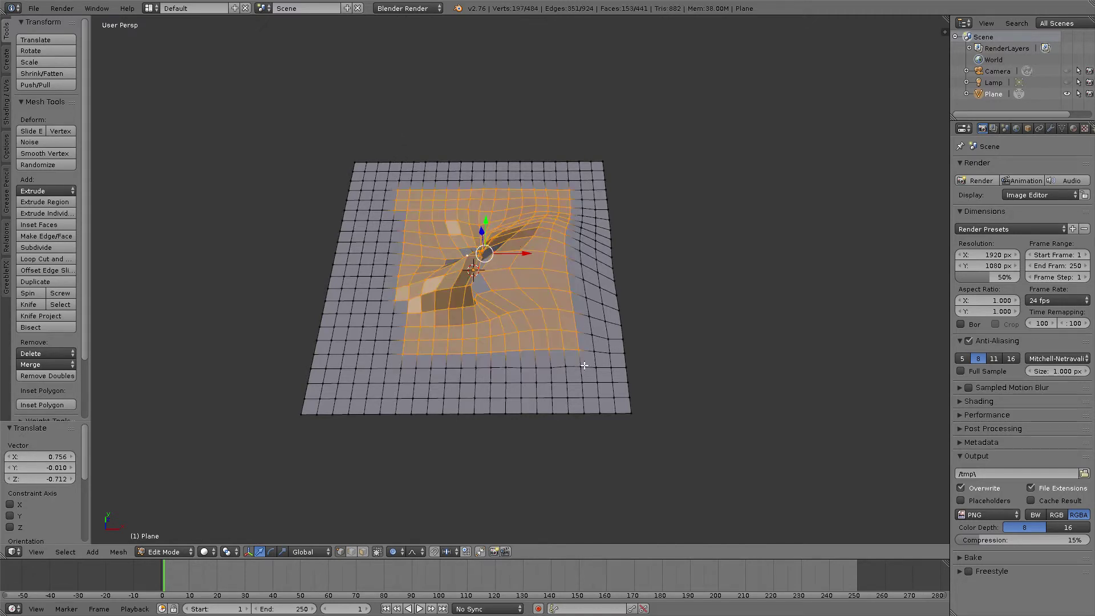
{"action": "middle_click_drag", "start_coordinate": [554, 358], "coordinate": [501, 431]}
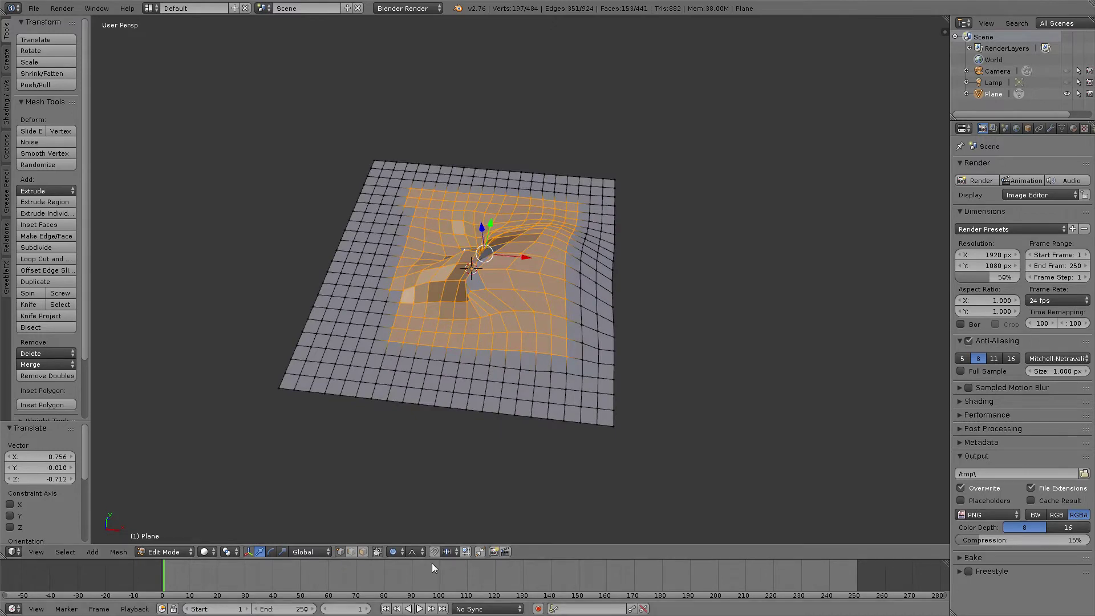
{"action": "middle_click_drag", "start_coordinate": [505, 342], "coordinate": [491, 325]}
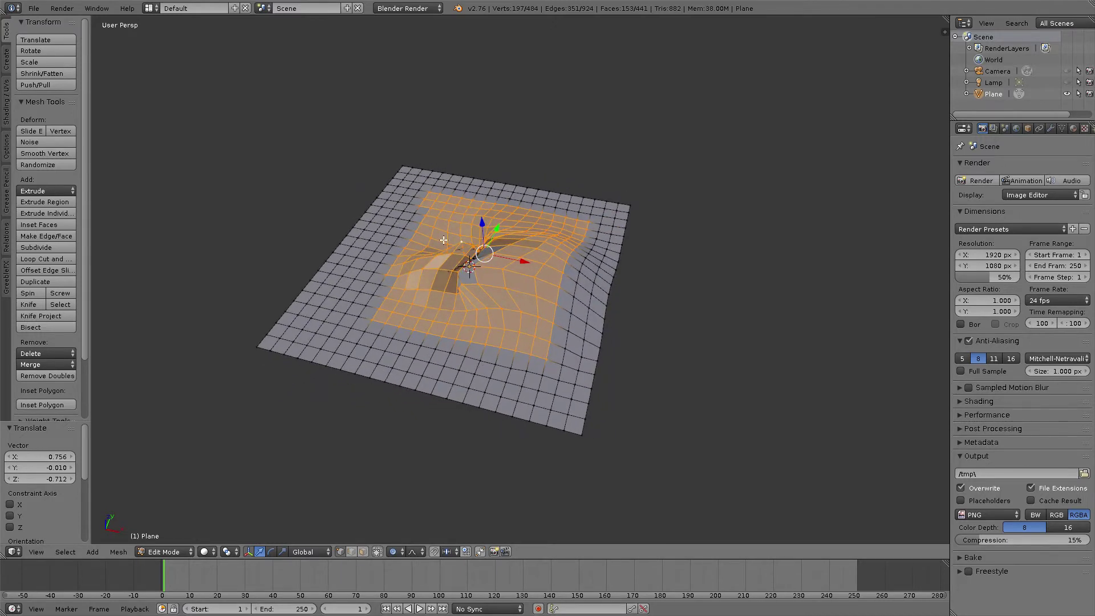
{"action": "key", "text": "b"}
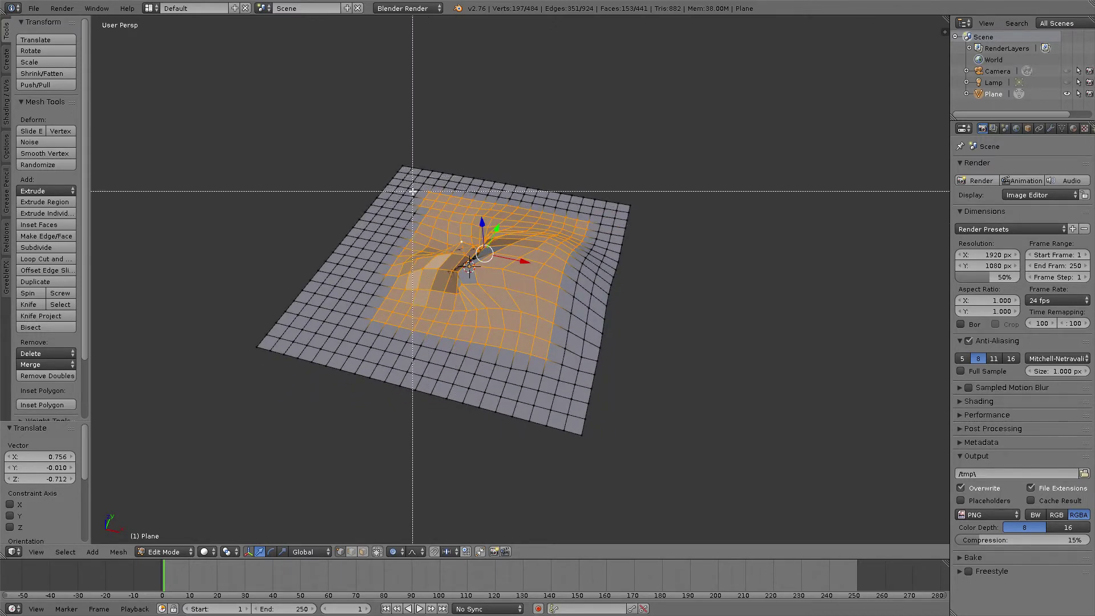
{"action": "left_click_drag", "start_coordinate": [412, 190], "coordinate": [549, 343]}
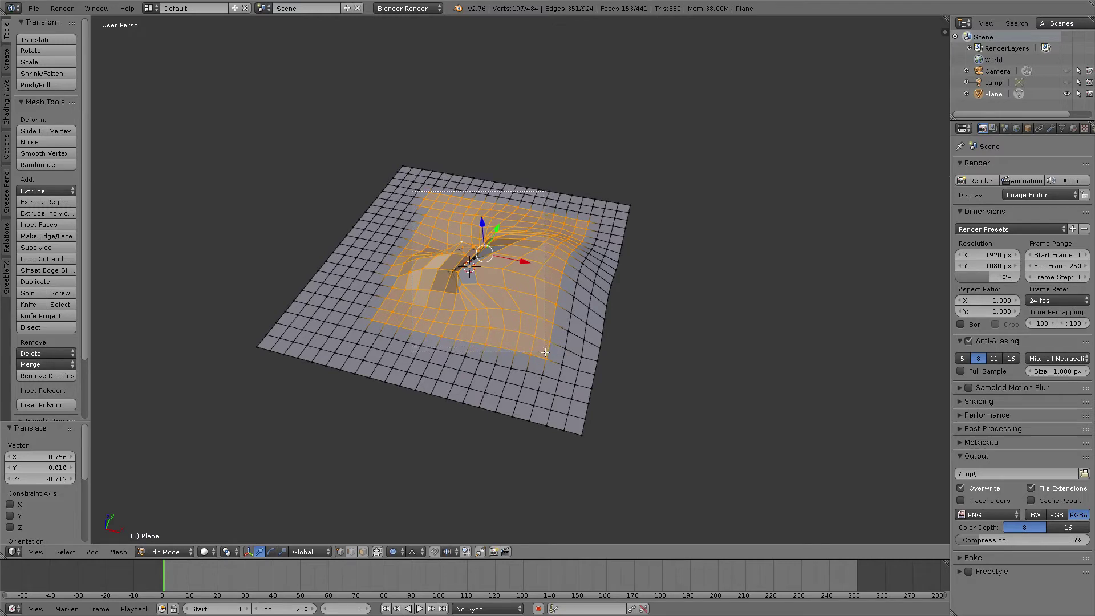
{"action": "middle_click_drag", "start_coordinate": [564, 317], "coordinate": [543, 291]}
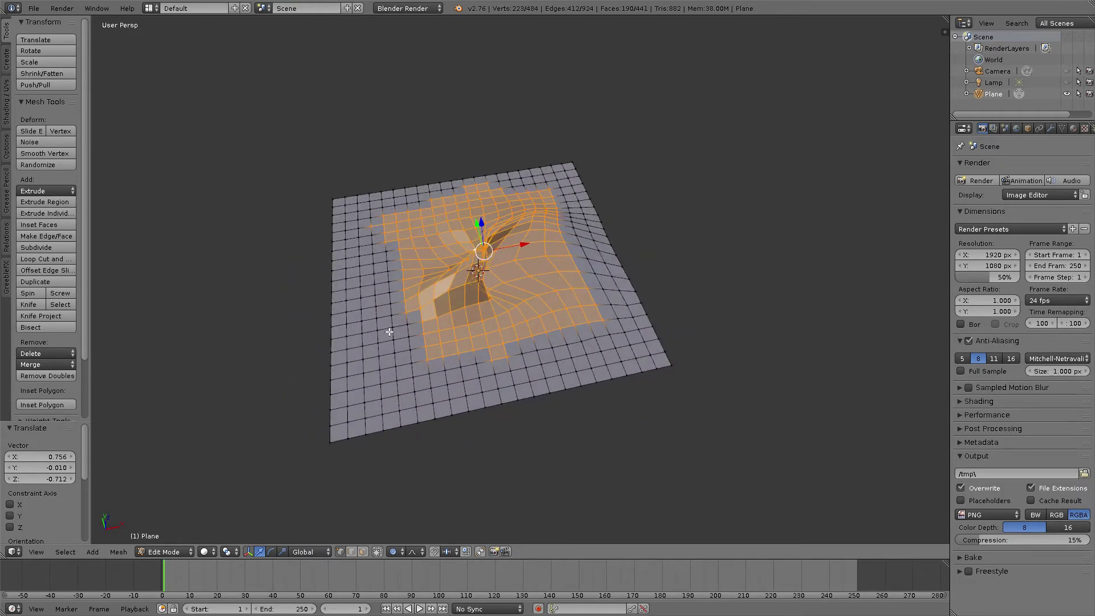
Run Relax on the selected middle region with 10 iterations and inspect the evened-out geometry from several angles
{"action": "key", "text": "w"}
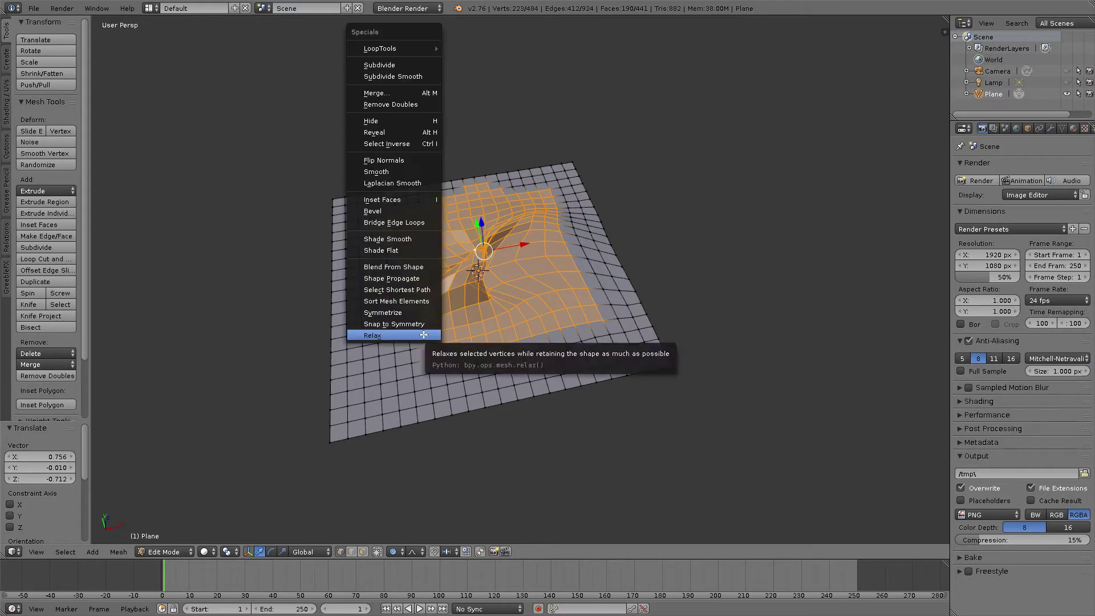
{"action": "left_click", "coordinate": [391, 334]}
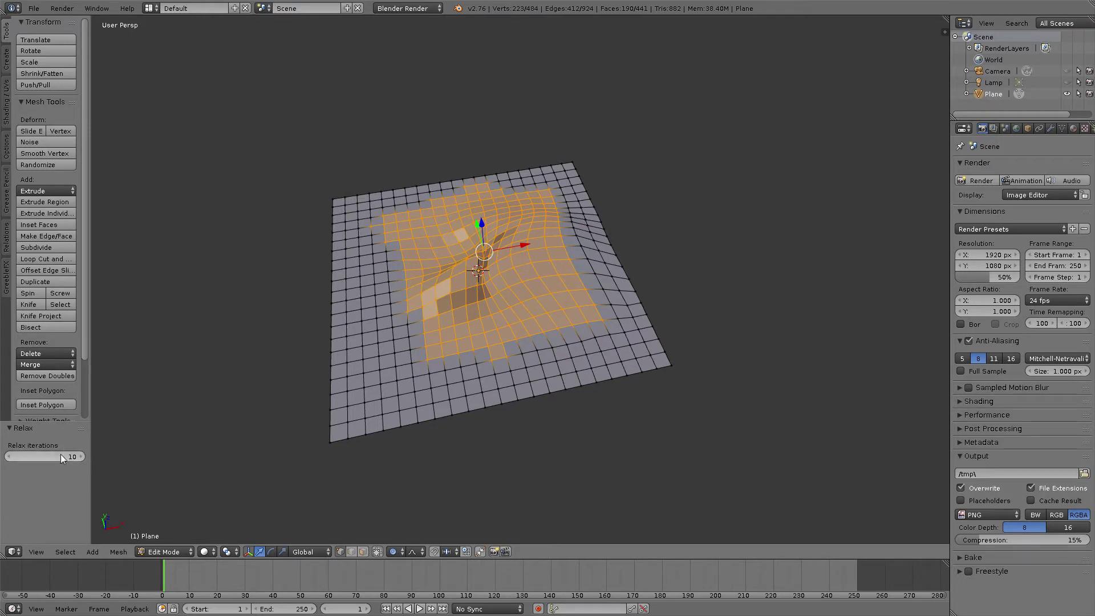
{"action": "left_click_drag", "start_coordinate": [45, 457], "coordinate": [41, 457]}
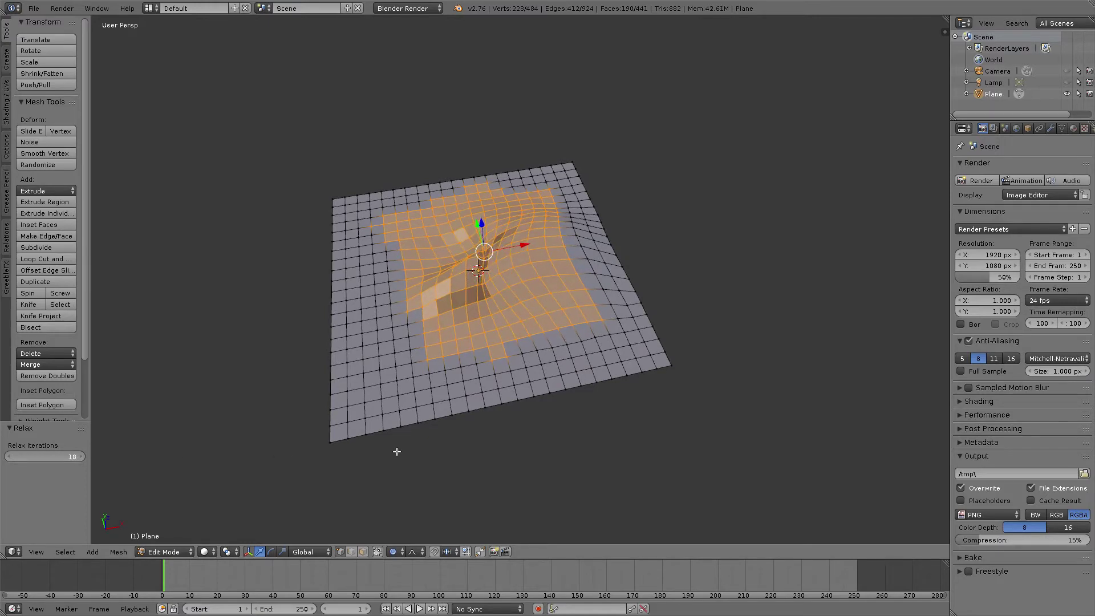
{"action": "middle_click_drag", "start_coordinate": [146, 333], "coordinate": [94, 313]}
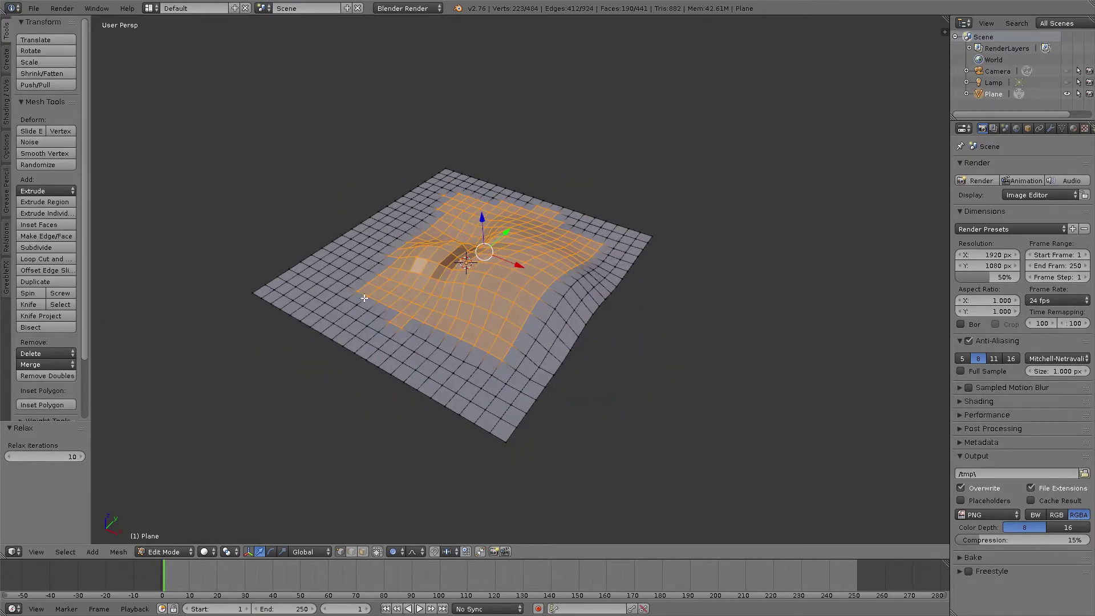
{"action": "middle_click_drag", "start_coordinate": [364, 298], "coordinate": [426, 321]}
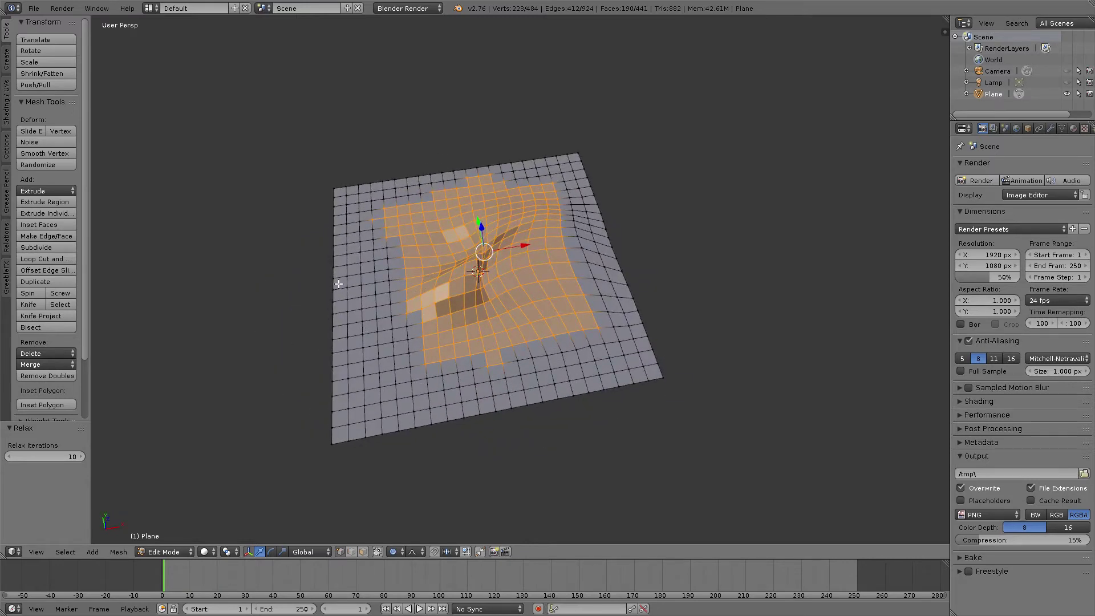
Replace the selection with a smaller box selection around the peak and crease, and relax it again with 10 iterations
{"action": "right_click", "coordinate": [385, 259]}
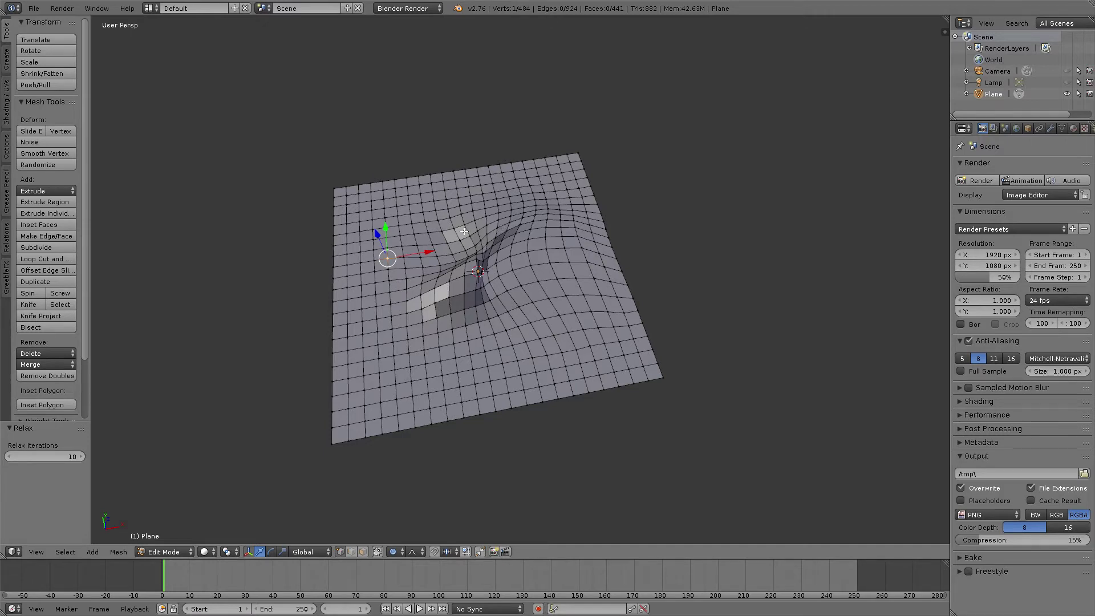
{"action": "key", "text": "b"}
{"action": "left_click_drag", "start_coordinate": [406, 203], "coordinate": [548, 343]}
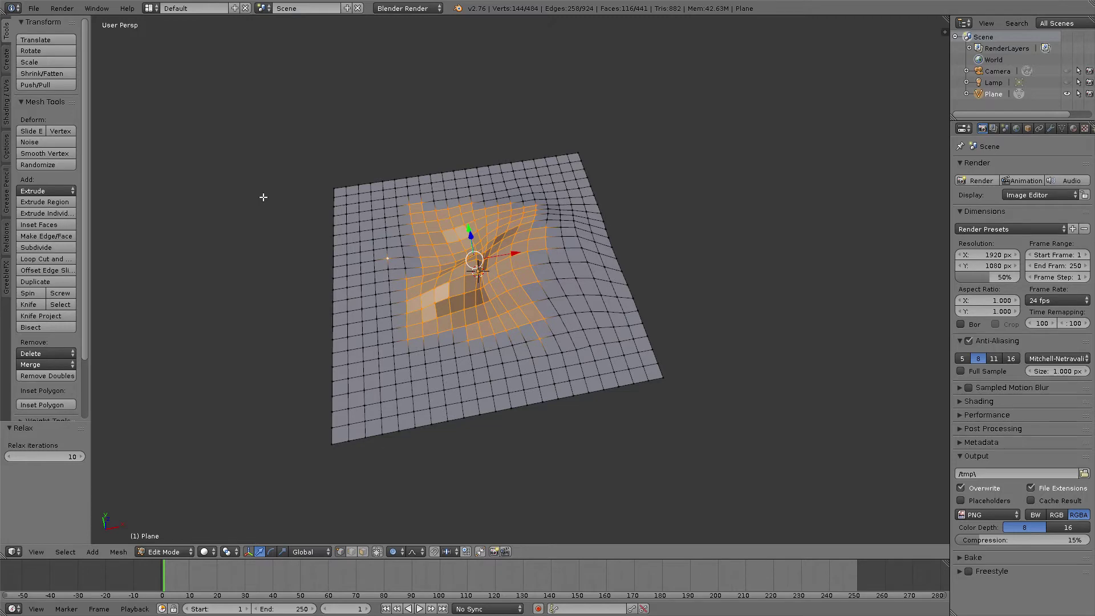
{"action": "key", "text": "w"}
{"action": "left_click", "coordinate": [327, 317]}
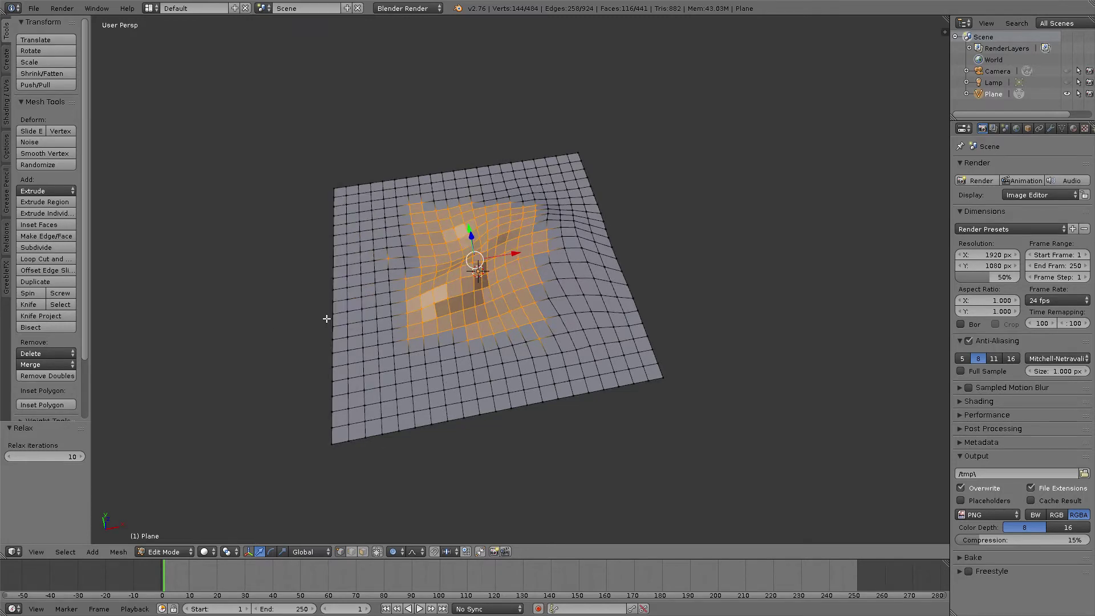
{"action": "middle_click_drag", "start_coordinate": [528, 298], "coordinate": [320, 260]}
{"action": "scroll", "coordinate": [441, 271], "scroll_direction": "up", "scroll_amount": 5}
{"action": "scroll", "coordinate": [440, 271], "scroll_direction": "down", "scroll_amount": 2}
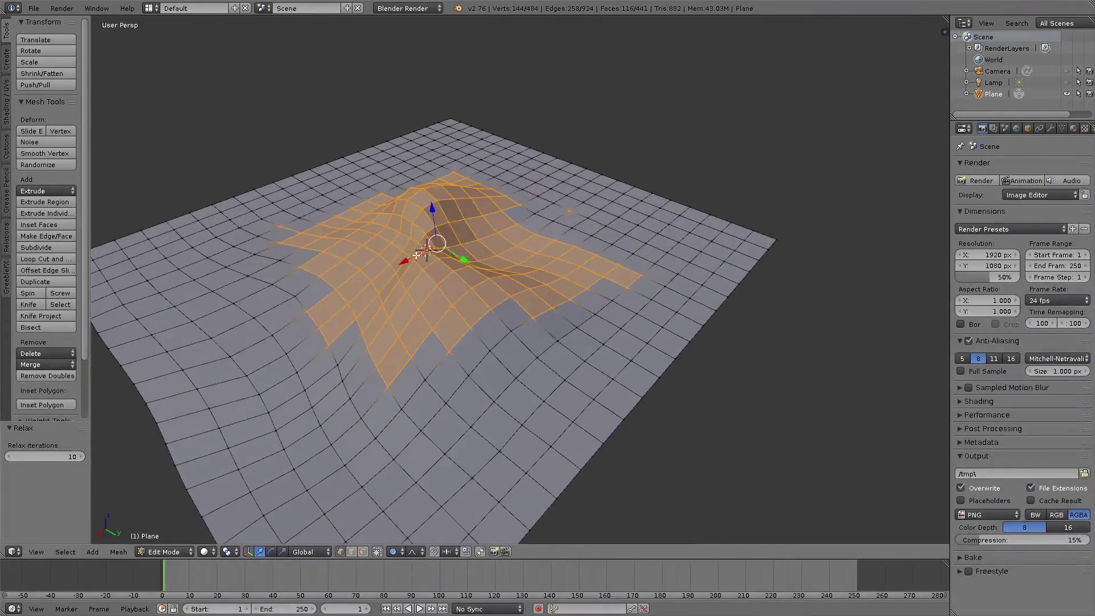
{"action": "middle_click_drag", "start_coordinate": [416, 254], "coordinate": [489, 212]}
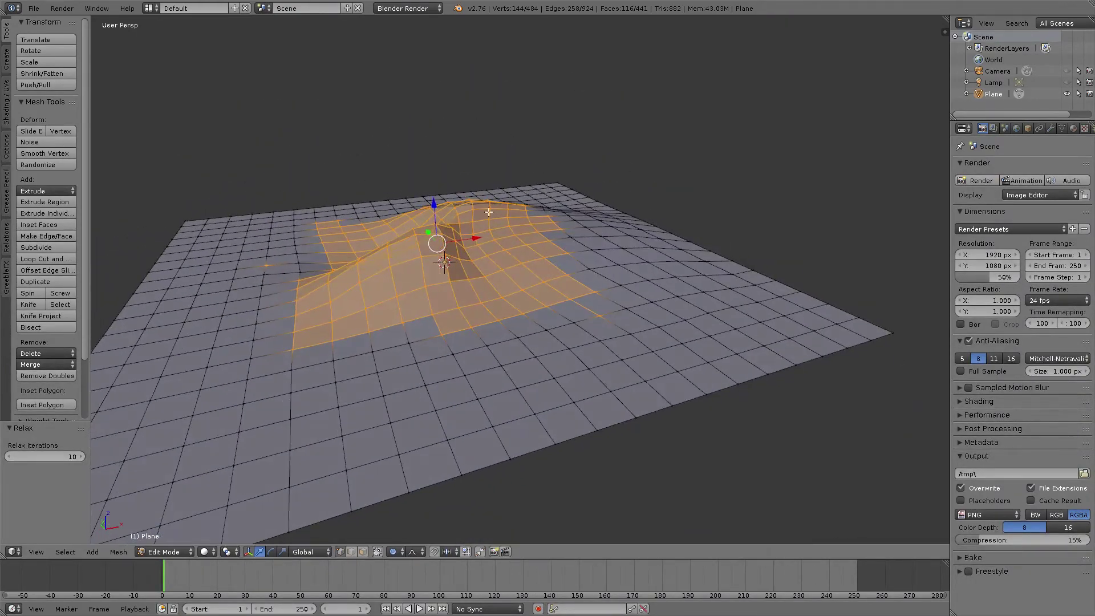
Inspect the relaxed peak and crease from several angles and clear the vertex selection
{"action": "middle_click_drag", "start_coordinate": [414, 249], "coordinate": [488, 209]}
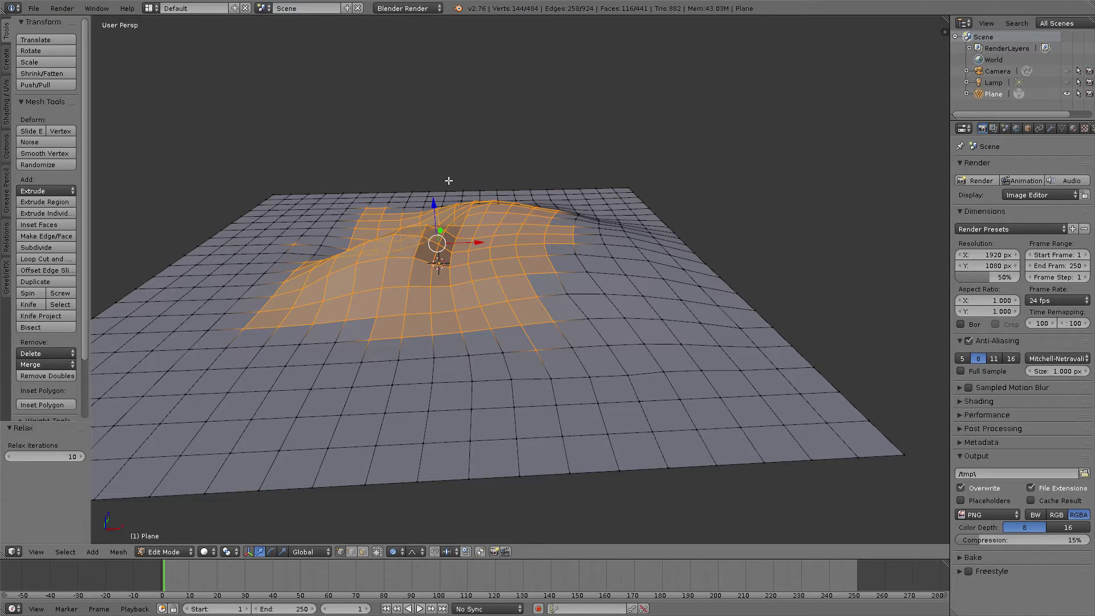
{"action": "middle_click_drag", "start_coordinate": [448, 180], "coordinate": [534, 214]}
{"action": "scroll", "coordinate": [503, 226], "scroll_direction": "down", "scroll_amount": 3}
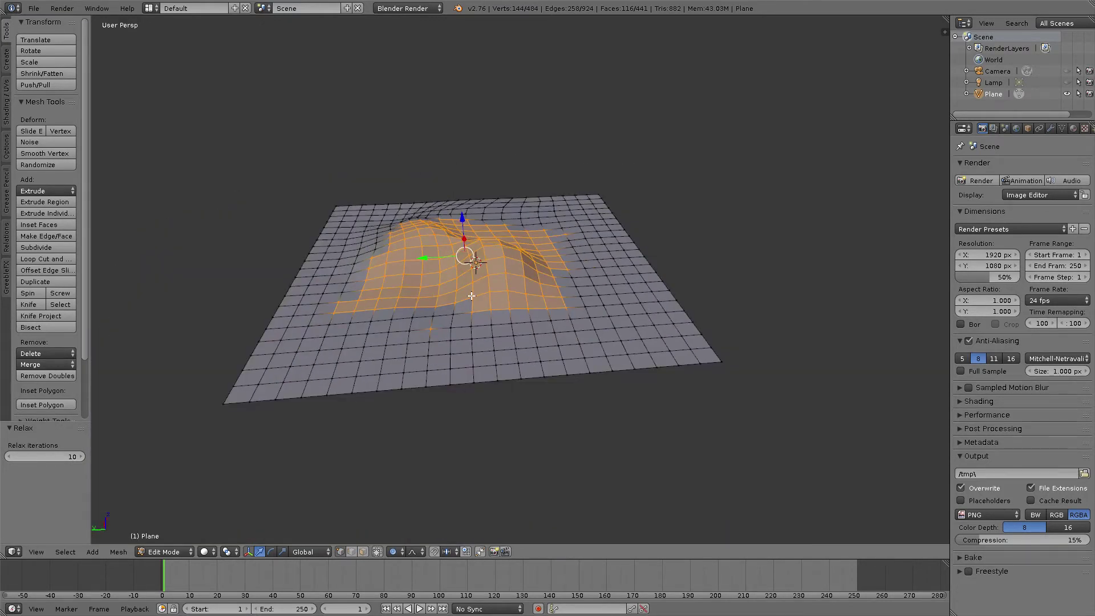
{"action": "key", "text": "a"}
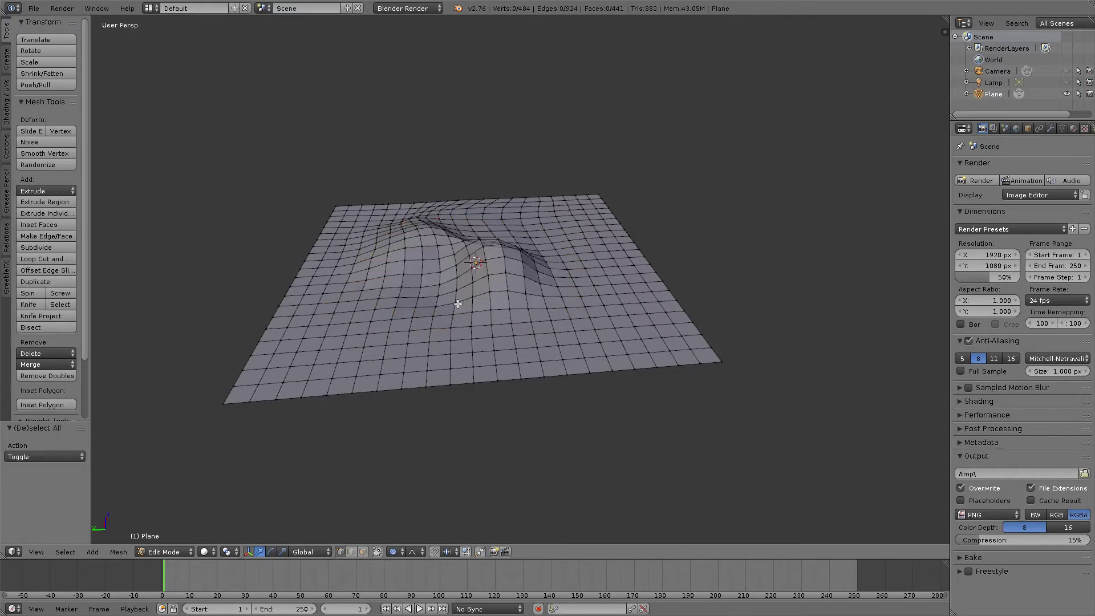
Disable proportional editing and raise a single vertex in the plane's near-left area by about 2.69 along Z
{"action": "right_click", "coordinate": [393, 320]}
{"action": "left_click", "coordinate": [395, 552]}
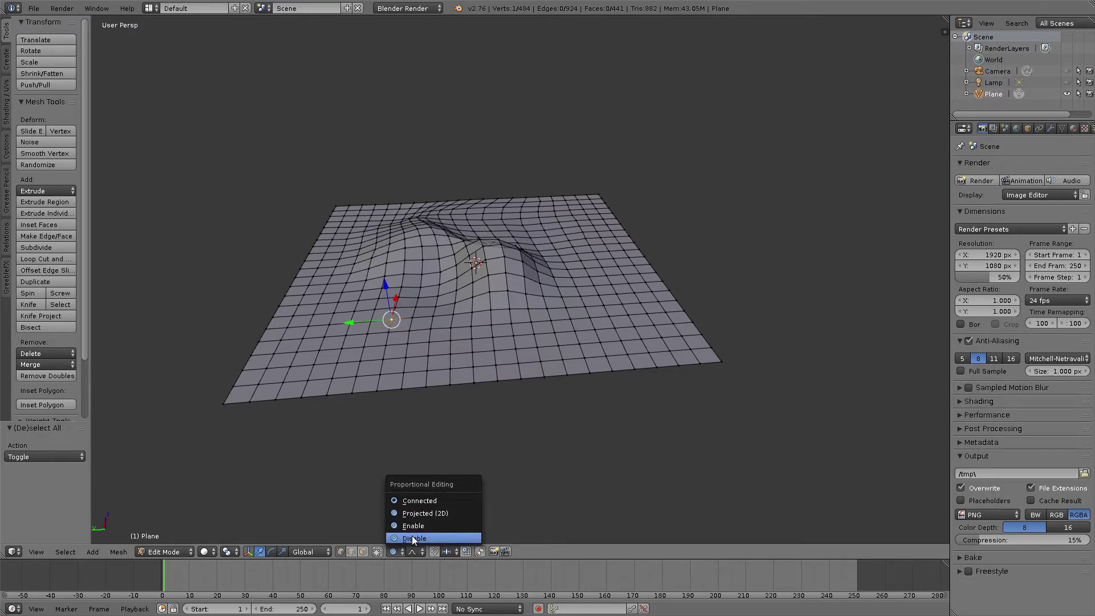
{"action": "left_click", "coordinate": [412, 538]}
{"action": "key", "text": "g"}
{"action": "key", "text": "z"}
{"action": "left_click", "coordinate": [381, 223]}
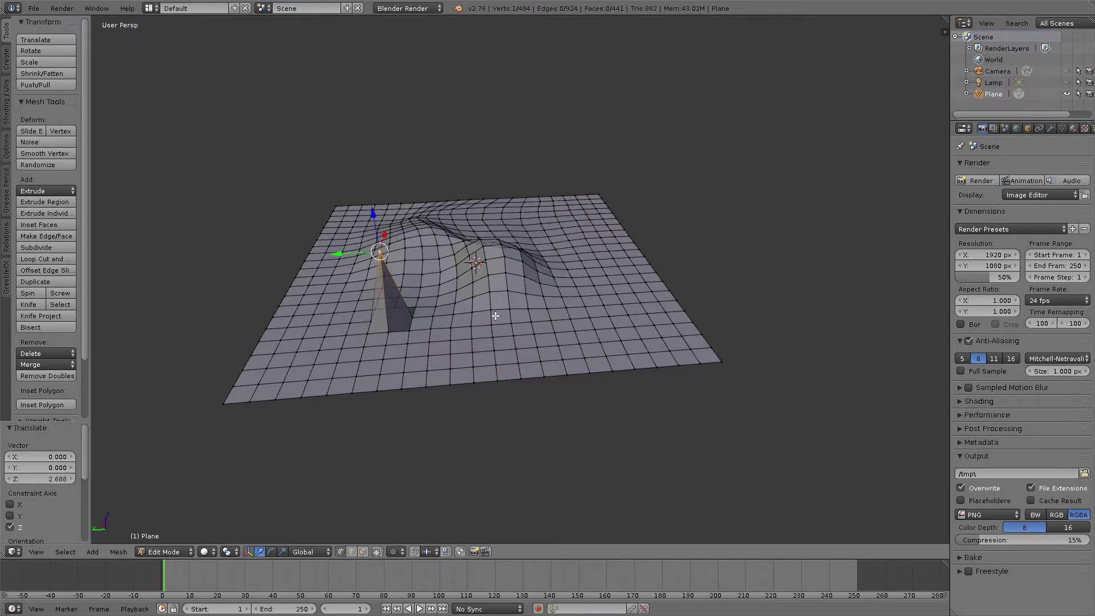
Raise a vertex in the plane's near middle by about 2.07 along Z and pull another up near the far-right edge
{"action": "right_click", "coordinate": [491, 317]}
{"action": "key", "text": "g"}
{"action": "key", "text": "z"}
{"action": "left_click", "coordinate": [482, 234]}
{"action": "right_click", "coordinate": [544, 229]}
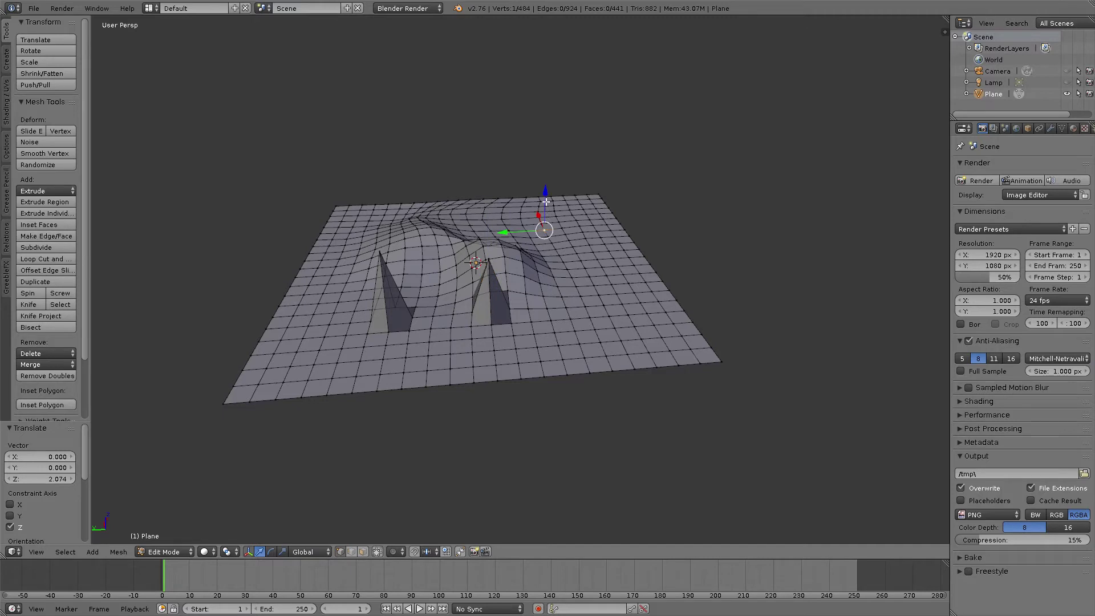
{"action": "key", "text": "g"}
{"action": "key", "text": "z"}
{"action": "left_click", "coordinate": [544, 183]}
Raise one vertex near the far edge by about 2.59 along Z and one at the central peak by about 2.25
{"action": "right_click", "coordinate": [461, 215]}
{"action": "key", "text": "g"}
{"action": "key", "text": "z"}
{"action": "left_click", "coordinate": [462, 161]}
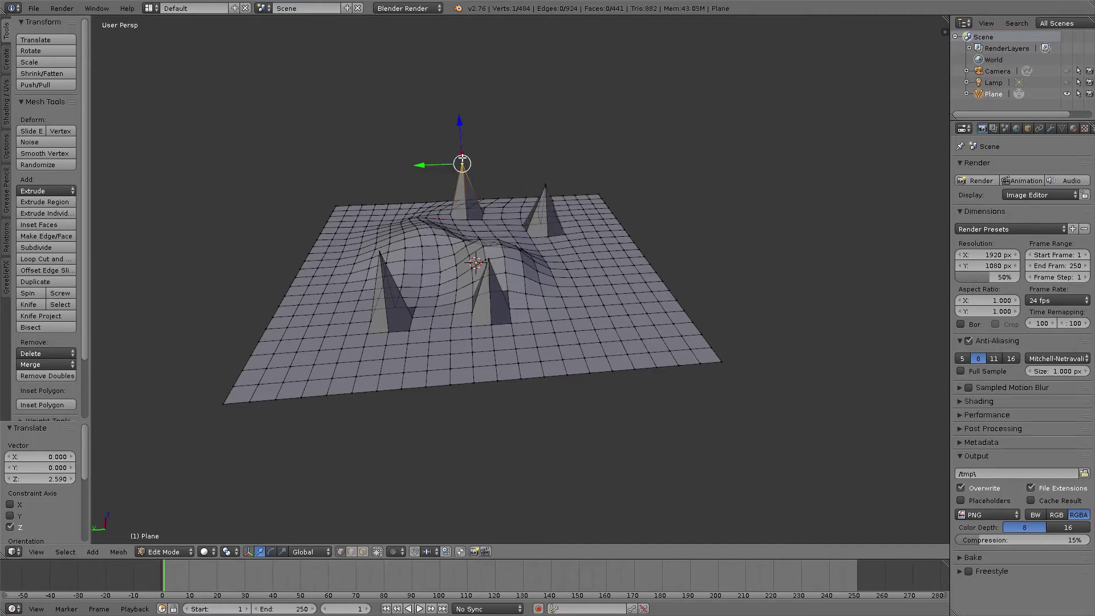
{"action": "right_click", "coordinate": [484, 248]}
{"action": "key", "text": "g"}
{"action": "key", "text": "z"}
{"action": "left_click", "coordinate": [478, 178]}
Move a vertex on the plane's right side by about -2.01 along Y and about 0.16 along Z
{"action": "right_click", "coordinate": [578, 288]}
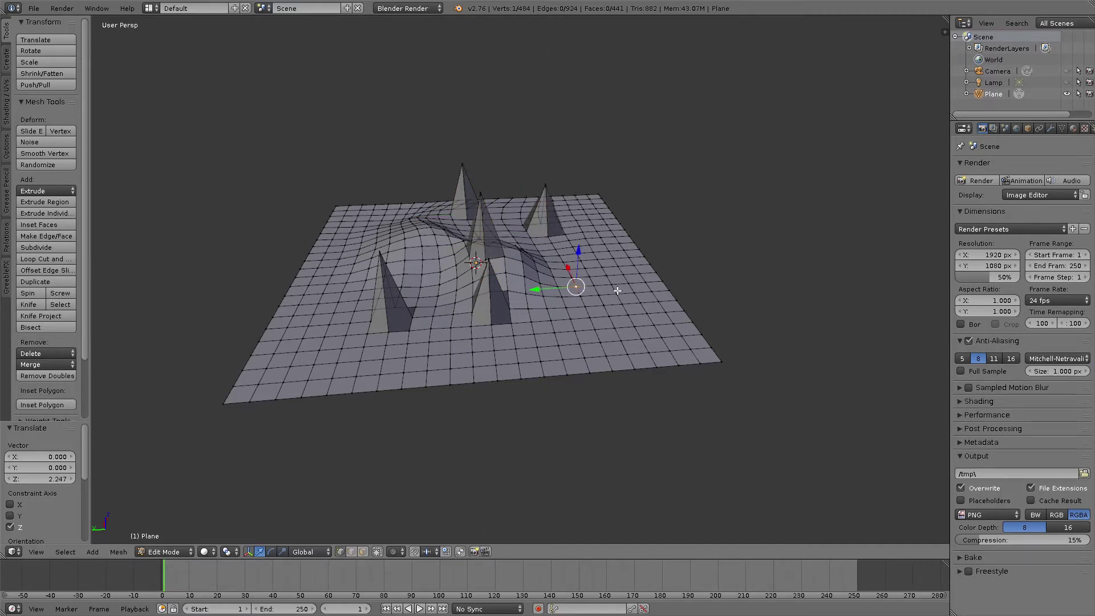
{"action": "key", "text": "g"}
{"action": "key", "text": "y"}
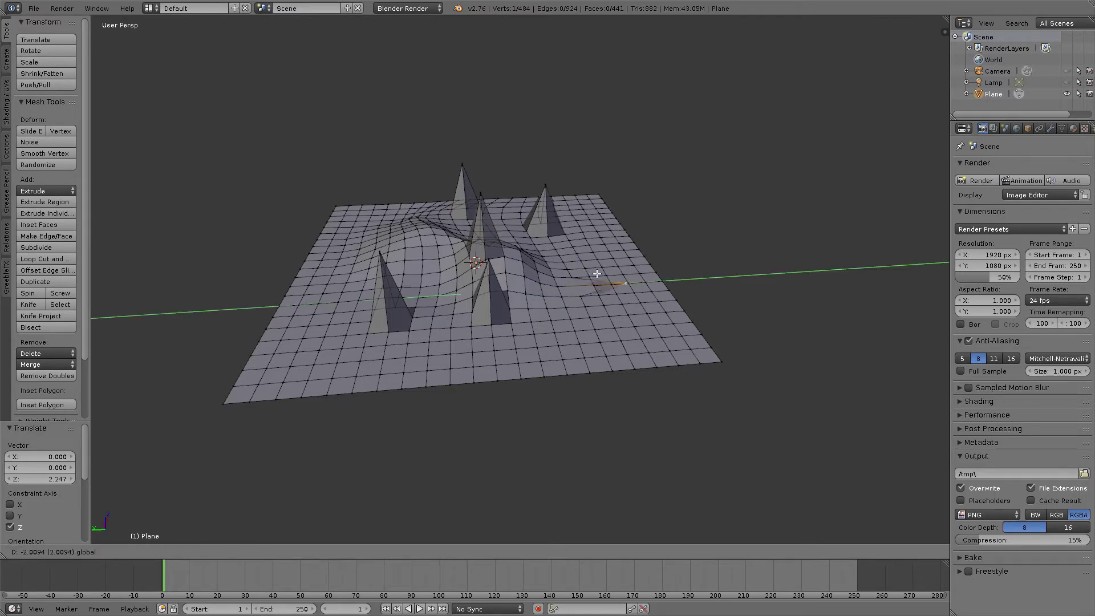
{"action": "left_click", "coordinate": [597, 274]}
{"action": "key", "text": "g"}
{"action": "key", "text": "z"}
{"action": "left_click", "coordinate": [607, 327]}
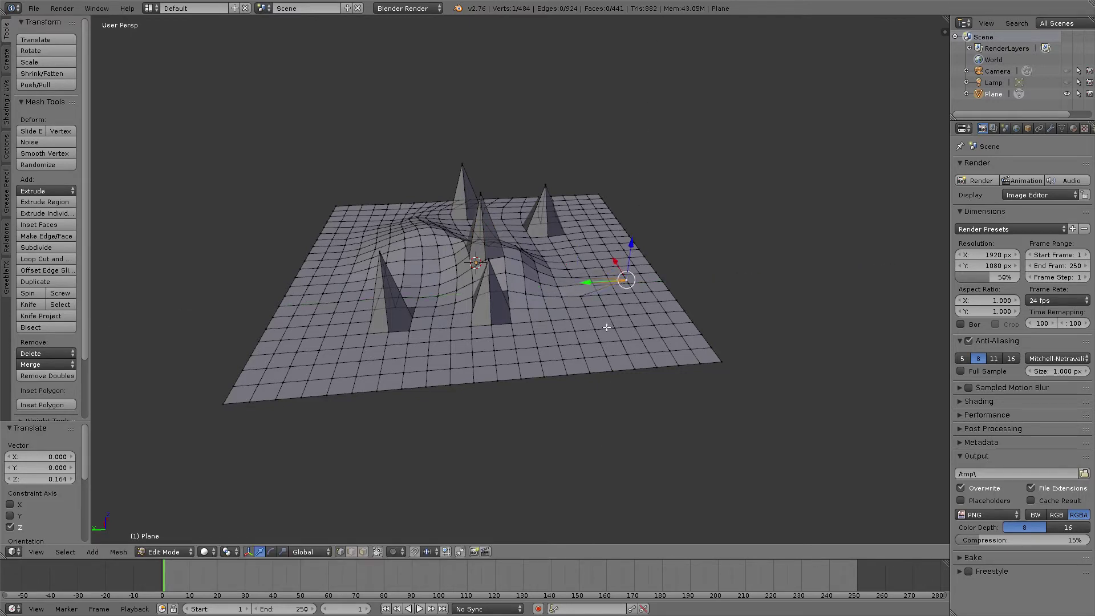
Push a neighbouring vertex down by about 1.35 along Z to form a pit
{"action": "right_click", "coordinate": [606, 307]}
{"action": "left_click_drag", "start_coordinate": [596, 280], "coordinate": [610, 318]}
{"action": "middle_click_drag", "start_coordinate": [610, 318], "coordinate": [610, 342]}
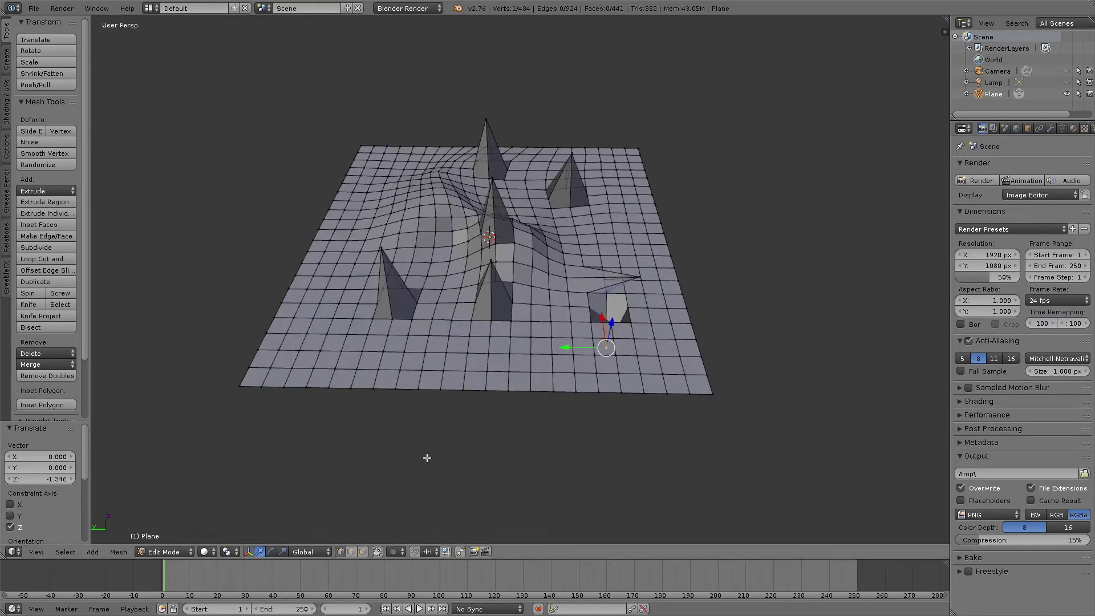
Circle-select the geometry around all five spikes, the sideways-pulled vertex and the pit
{"action": "key", "text": "c"}
{"action": "mouse_move", "coordinate": [495, 298]}
{"action": "left_mouse_down"}
{"action": "mouse_move", "coordinate": [475, 347]}
{"action": "mouse_move", "coordinate": [496, 300]}
{"action": "left_mouse_up"}
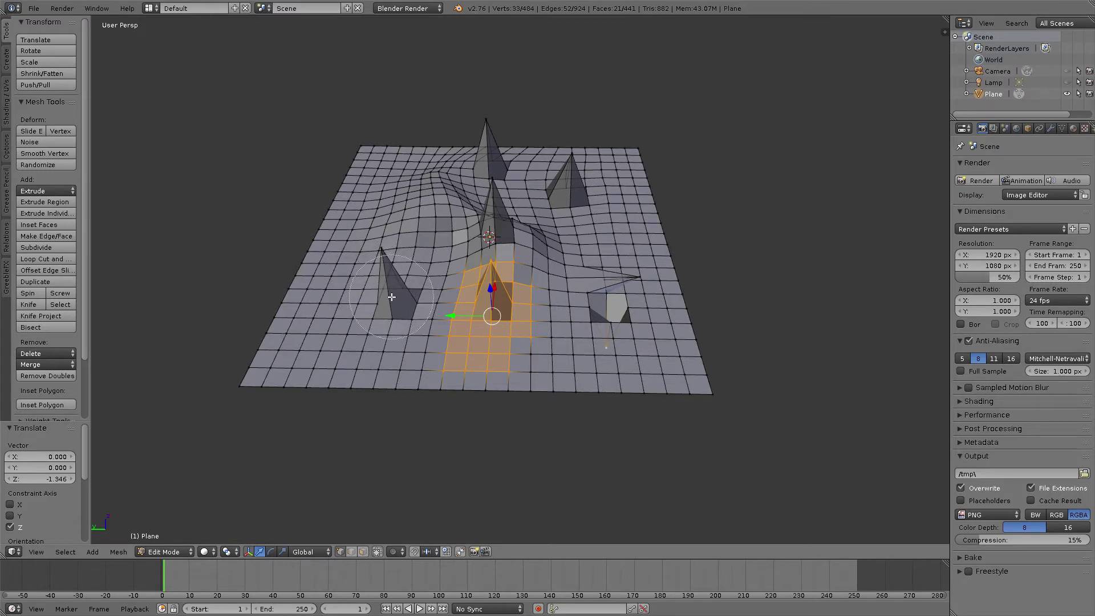
{"action": "left_click_drag", "start_coordinate": [392, 293], "coordinate": [386, 295]}
{"action": "left_click_drag", "start_coordinate": [622, 298], "coordinate": [612, 311]}
{"action": "left_click_drag", "start_coordinate": [571, 200], "coordinate": [569, 191]}
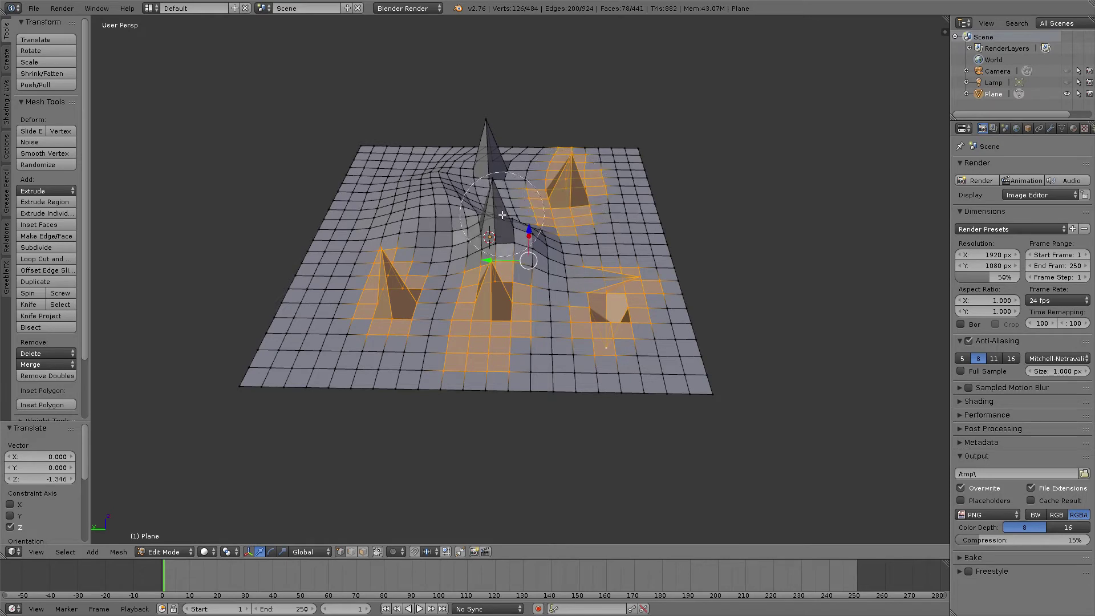
{"action": "left_click_drag", "start_coordinate": [500, 221], "coordinate": [494, 213]}
{"action": "left_click_drag", "start_coordinate": [486, 152], "coordinate": [484, 153]}
{"action": "middle_click_drag", "start_coordinate": [575, 212], "coordinate": [509, 214]}
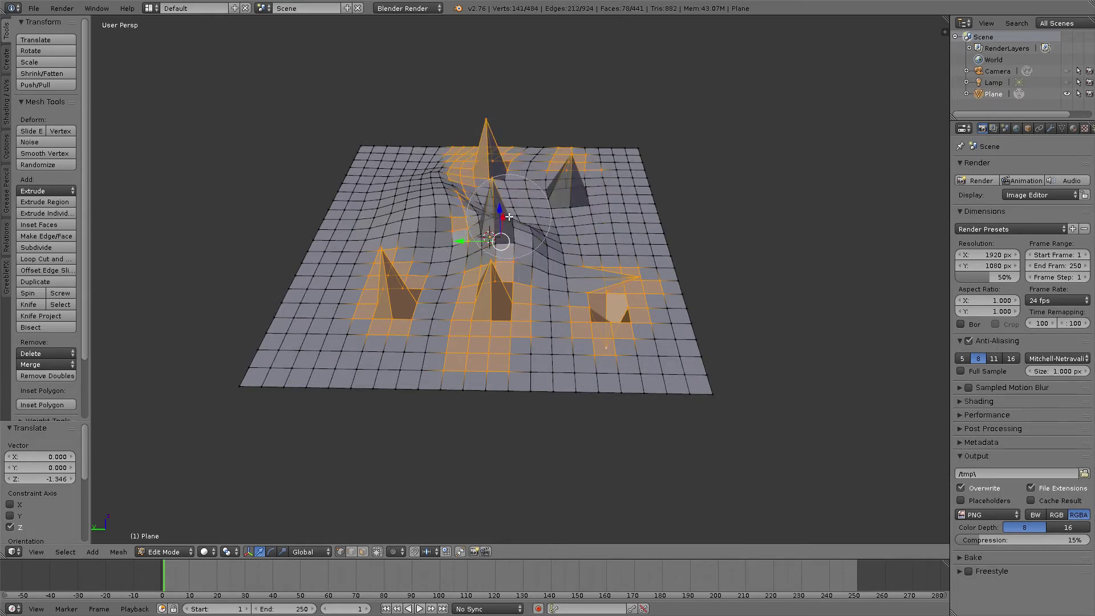
{"action": "mouse_move", "coordinate": [537, 221]}
{"action": "left_mouse_down"}
{"action": "mouse_move", "coordinate": [502, 225]}
{"action": "mouse_move", "coordinate": [571, 194]}
{"action": "mouse_move", "coordinate": [656, 200]}
{"action": "left_mouse_up"}
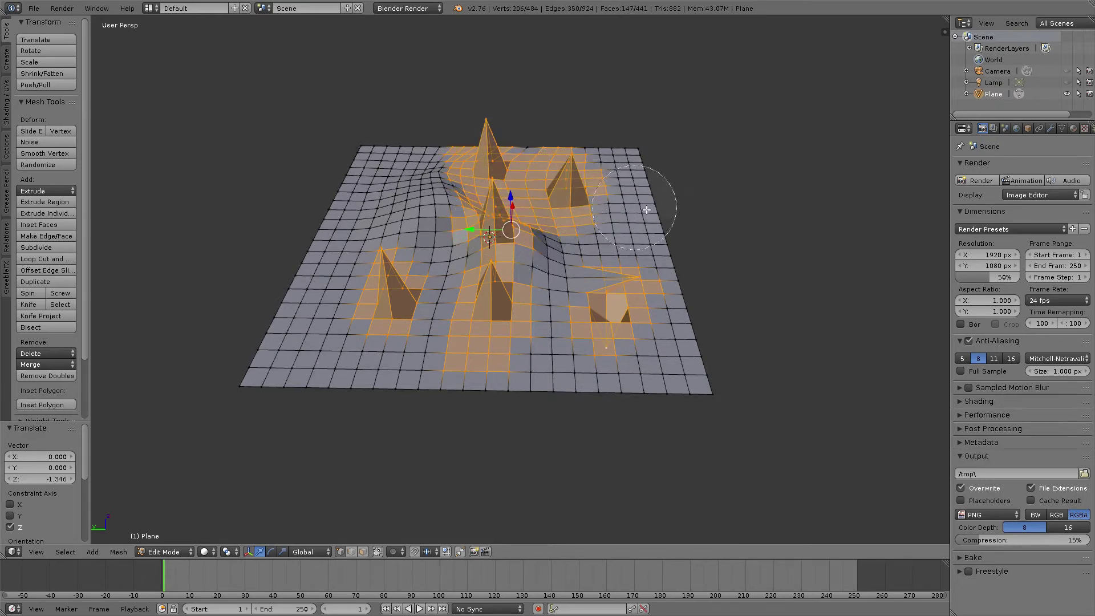
{"action": "right_click", "coordinate": [774, 228]}
Run Relax with 10 iterations on the selected areas and inspect the former spikes and the plane's border
{"action": "middle_click_drag", "start_coordinate": [767, 228], "coordinate": [715, 240]}
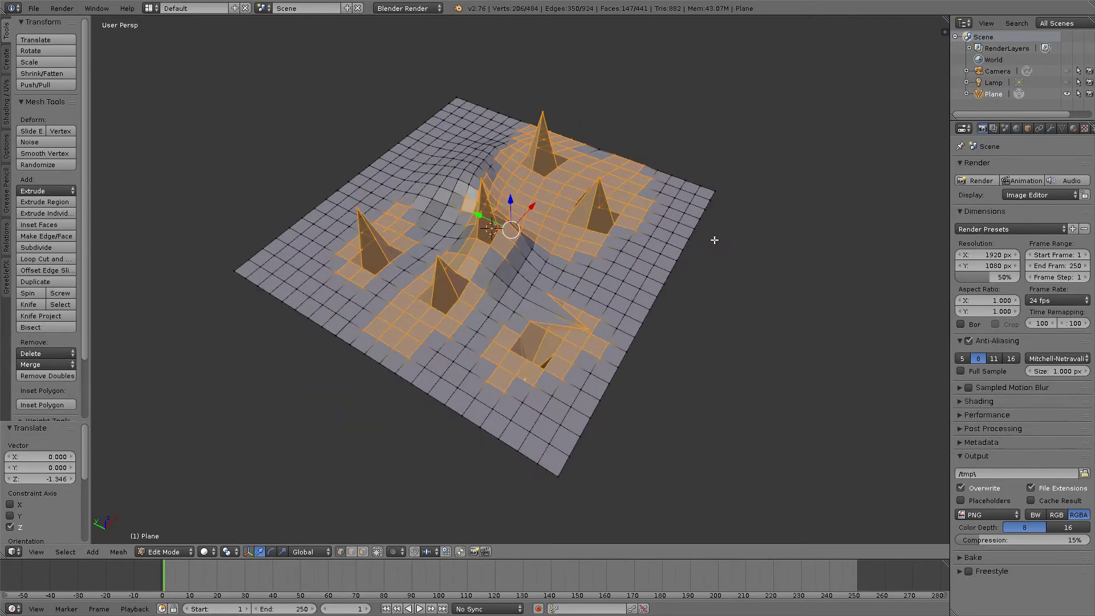
{"action": "key", "text": "w"}
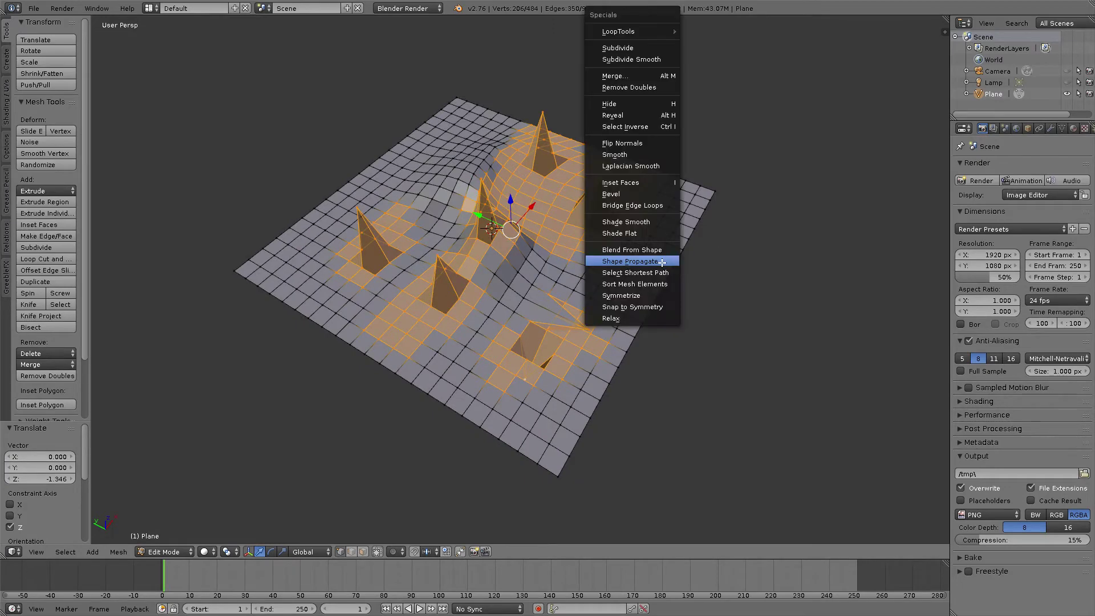
{"action": "left_click", "coordinate": [635, 320]}
{"action": "middle_click_drag", "start_coordinate": [635, 320], "coordinate": [553, 250]}
{"action": "mouse_move", "coordinate": [582, 305]}
{"action": "middle_mouse_down"}
{"action": "mouse_move", "coordinate": [638, 336]}
{"action": "mouse_move", "coordinate": [578, 322]}
{"action": "middle_mouse_up"}
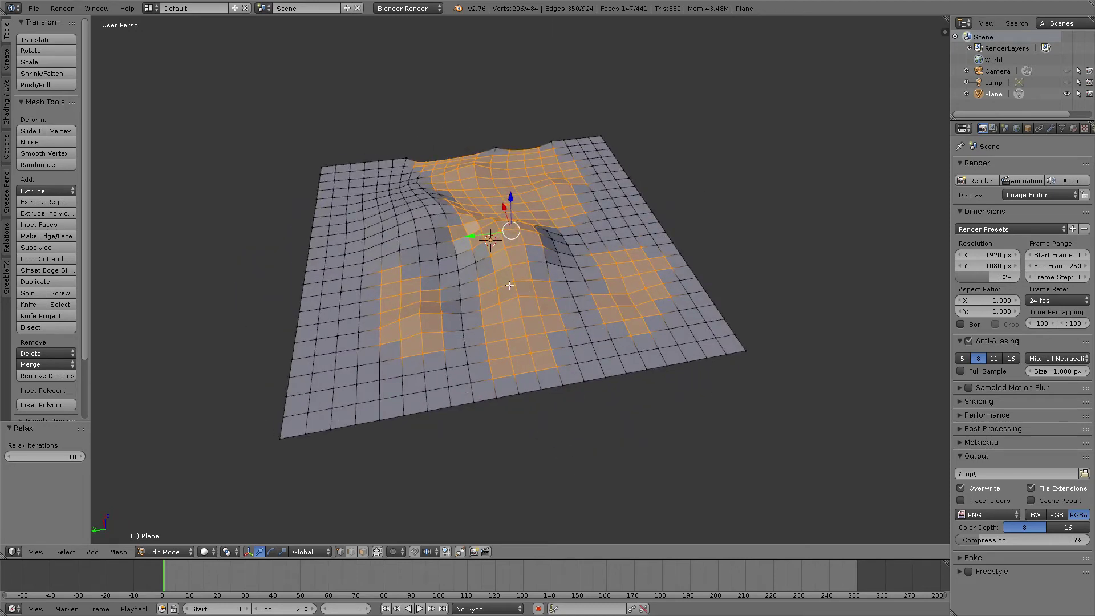
{"action": "middle_click_drag", "start_coordinate": [530, 288], "coordinate": [685, 244]}
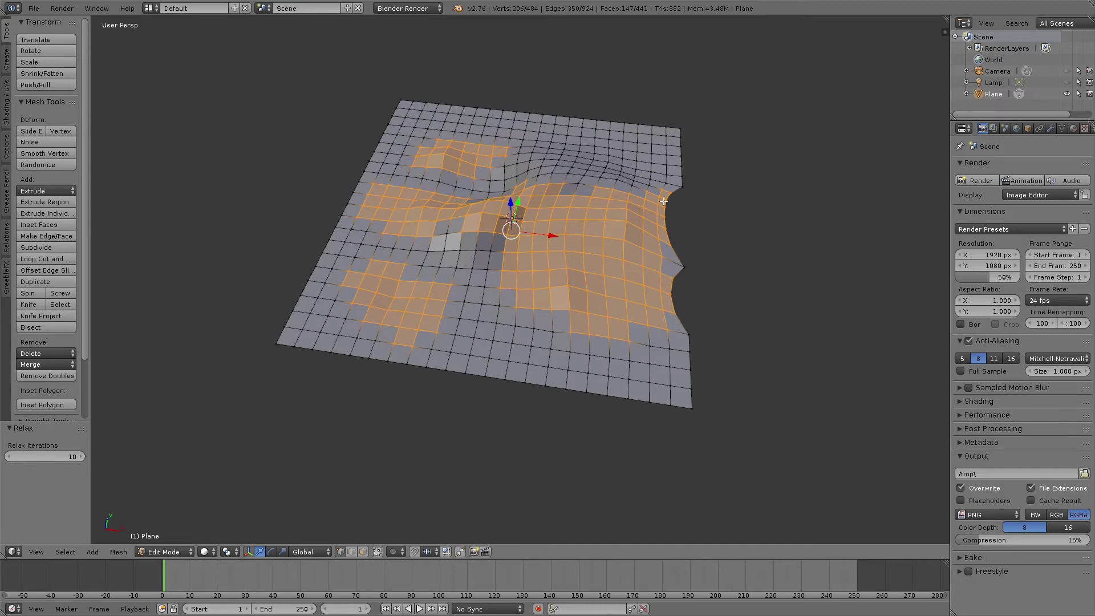
{"action": "middle_click_drag", "start_coordinate": [664, 201], "coordinate": [533, 252]}
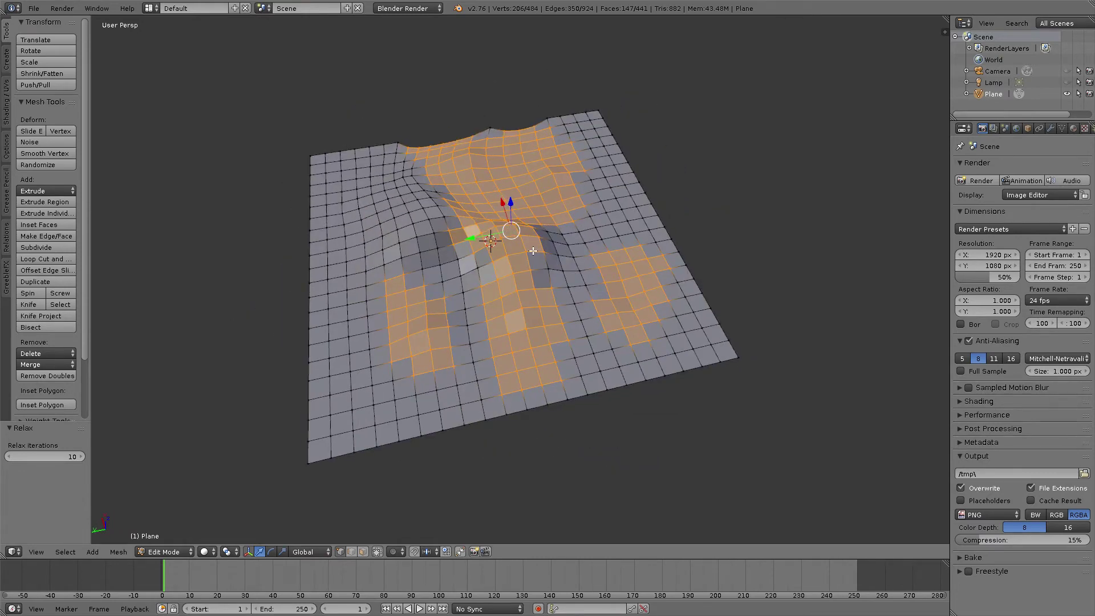
{"action": "middle_click_drag", "start_coordinate": [421, 270], "coordinate": [450, 268]}
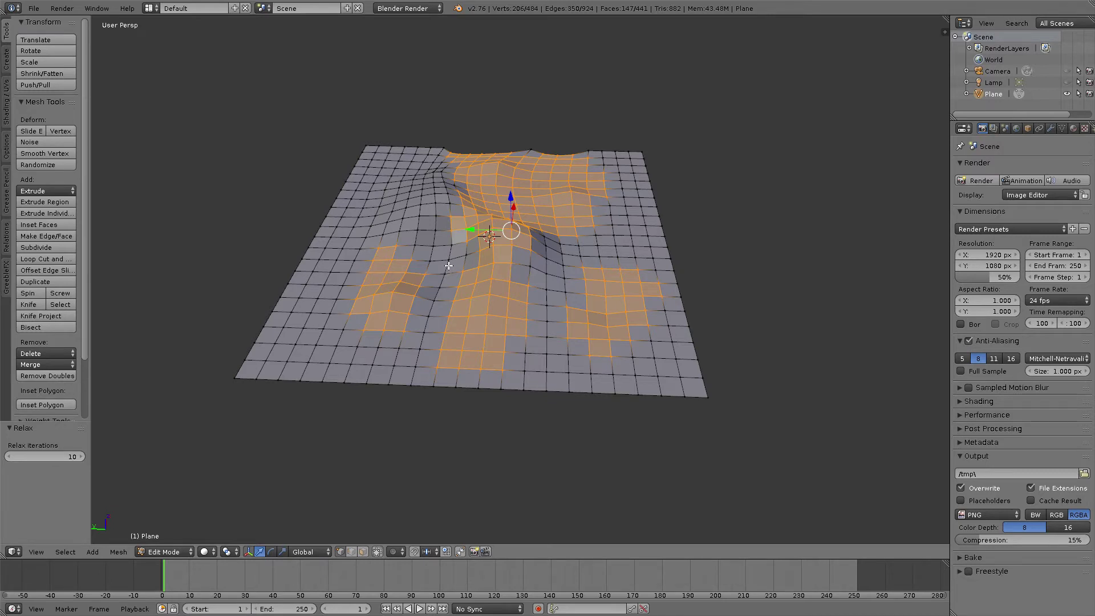
{"action": "middle_click_drag", "start_coordinate": [707, 255], "coordinate": [668, 278]}
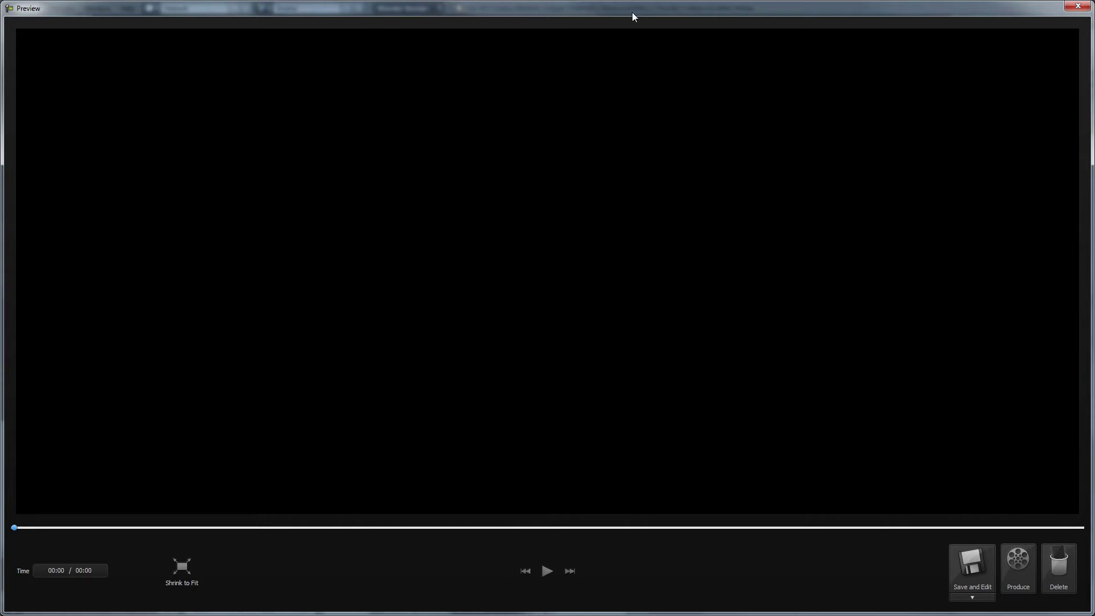
{"action": "left_click_drag", "start_coordinate": [622, 2], "coordinate": [1094, 15]}
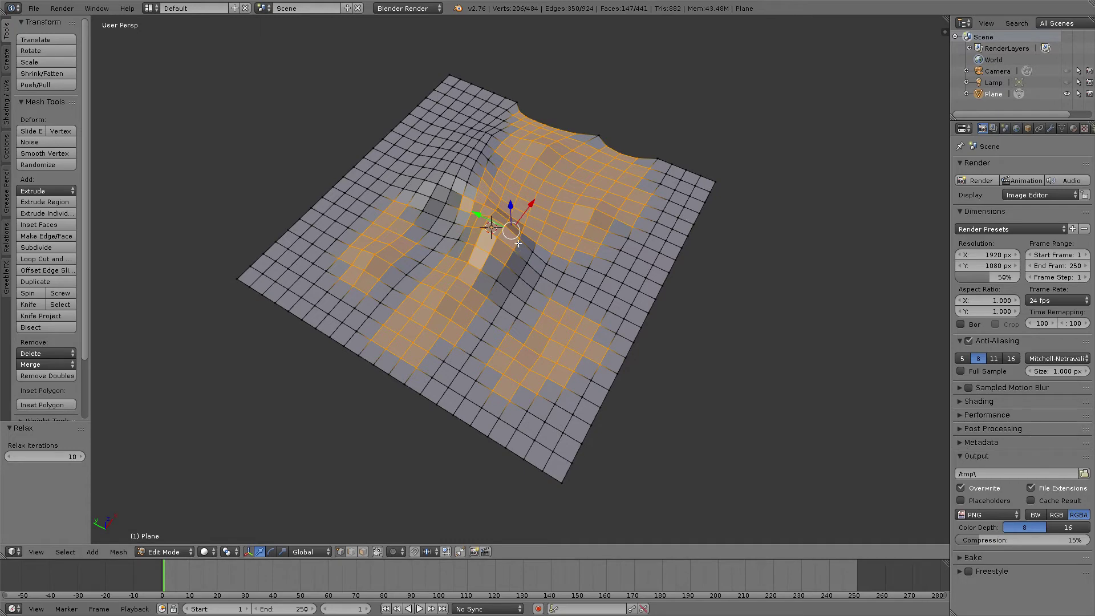
Deselect all geometry and save the scene as a new file named 6023B_.blend
{"action": "middle_click_drag", "start_coordinate": [520, 244], "coordinate": [531, 238]}
{"action": "key", "text": "a"}
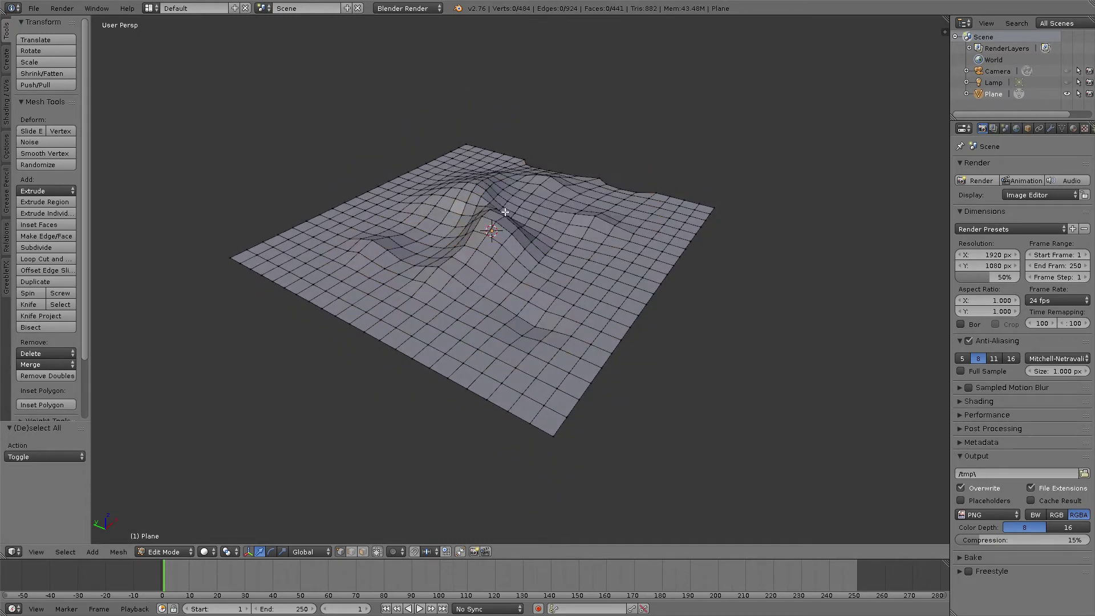
{"action": "left_click", "coordinate": [34, 8]}
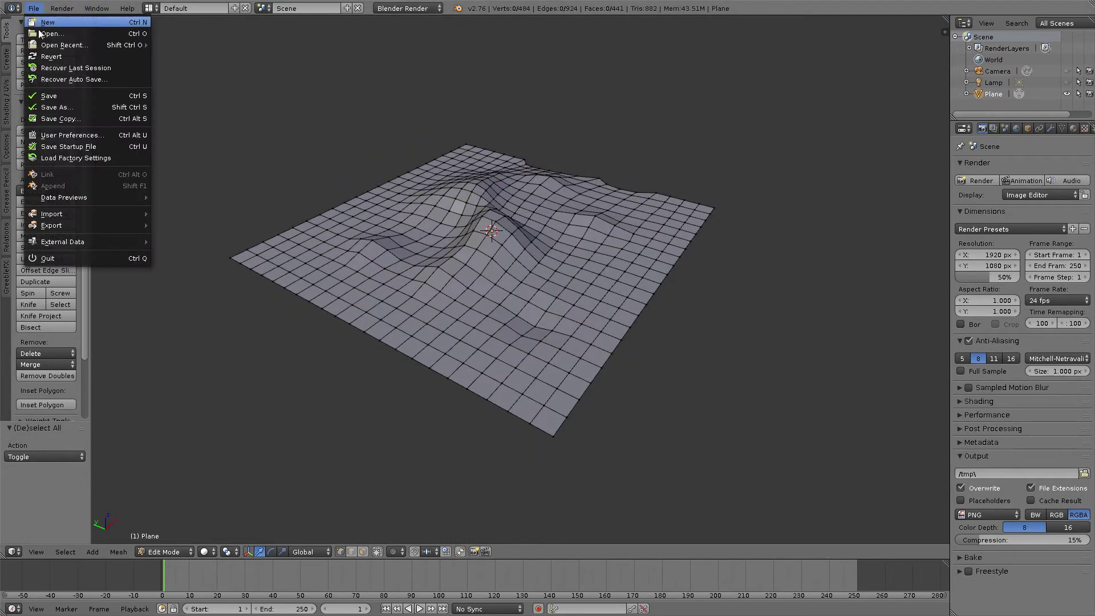
{"action": "left_click", "coordinate": [50, 106]}
{"action": "left_click", "coordinate": [172, 78]}
{"action": "left_click", "coordinate": [164, 52]}
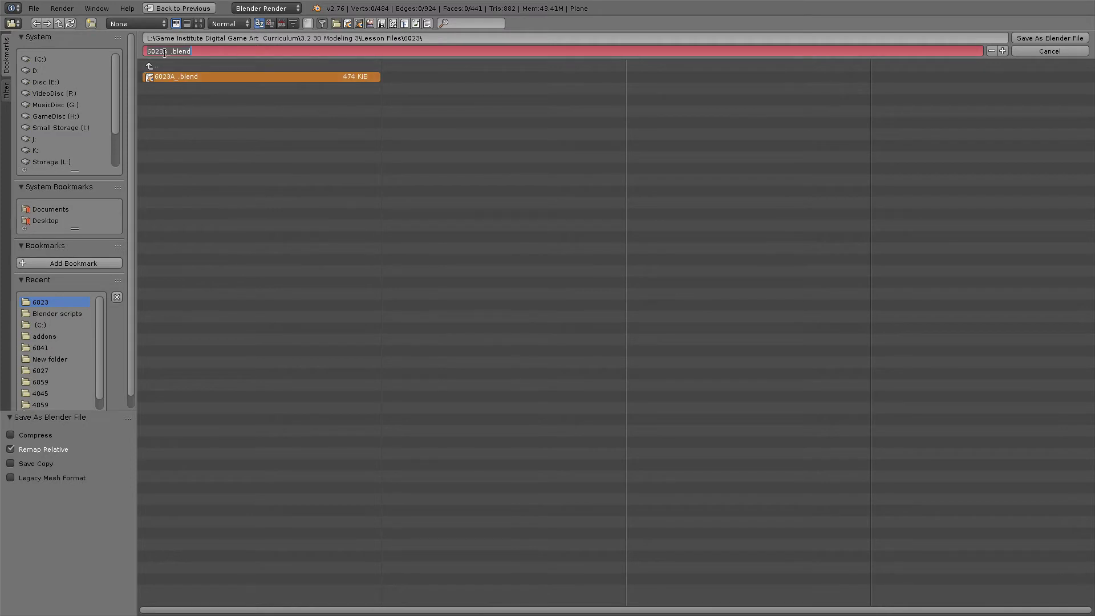
{"action": "left_click", "coordinate": [164, 51]}
{"action": "type", "text": "B"}
{"action": "key", "text": "Delete"}
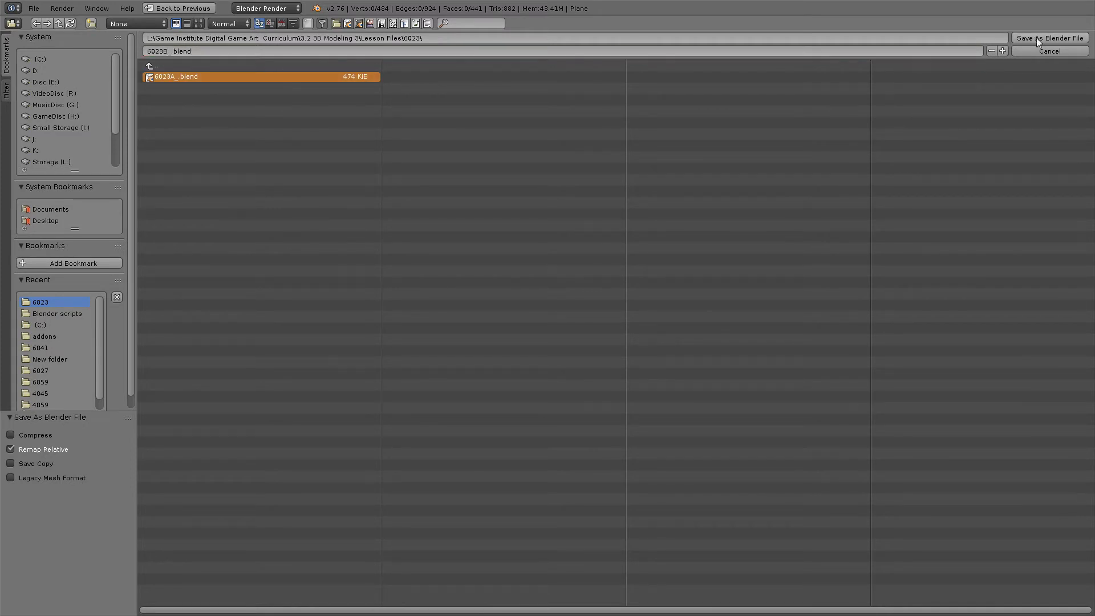
{"action": "left_click", "coordinate": [1036, 38]}
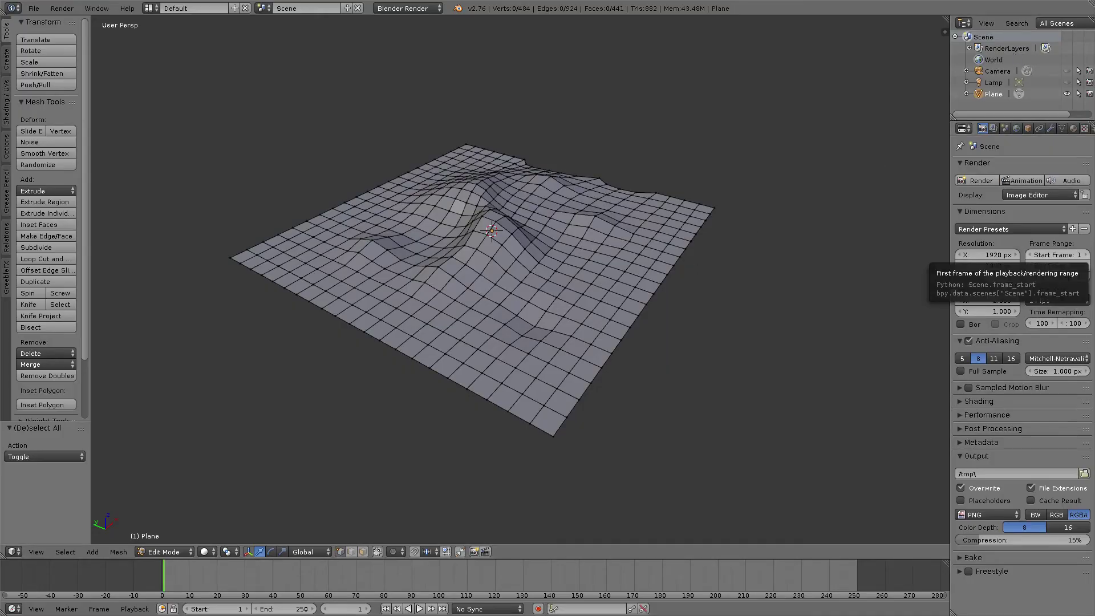
Start a Wavefront (.obj) import and go up through the parent folders to the root of drive L:
{"action": "middle_click_drag", "start_coordinate": [604, 222], "coordinate": [488, 254]}
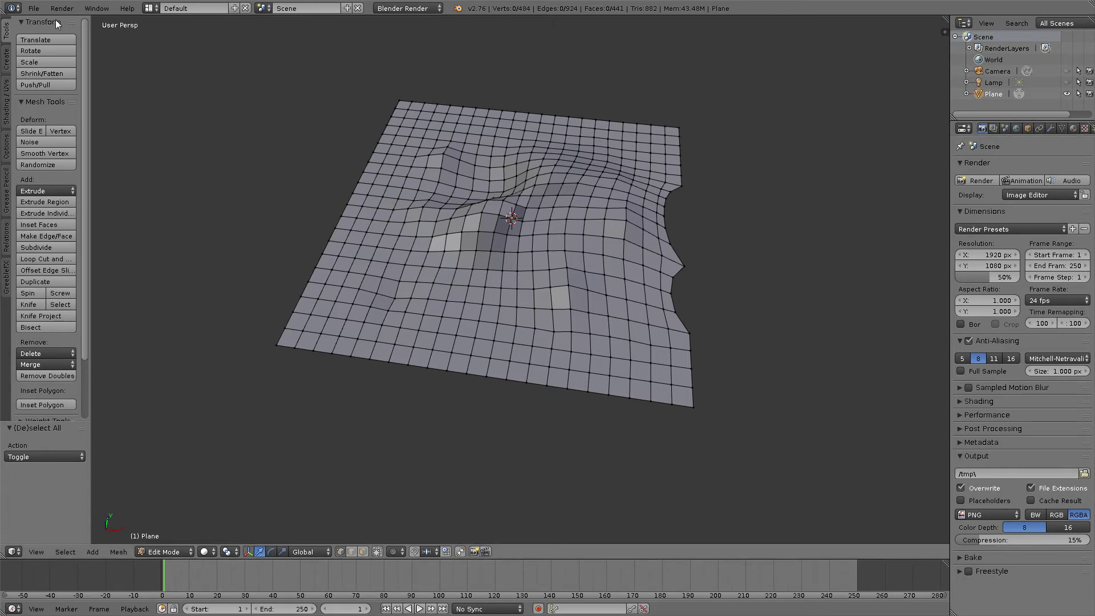
{"action": "left_click", "coordinate": [34, 8]}
{"action": "mouse_move", "coordinate": [75, 219]}
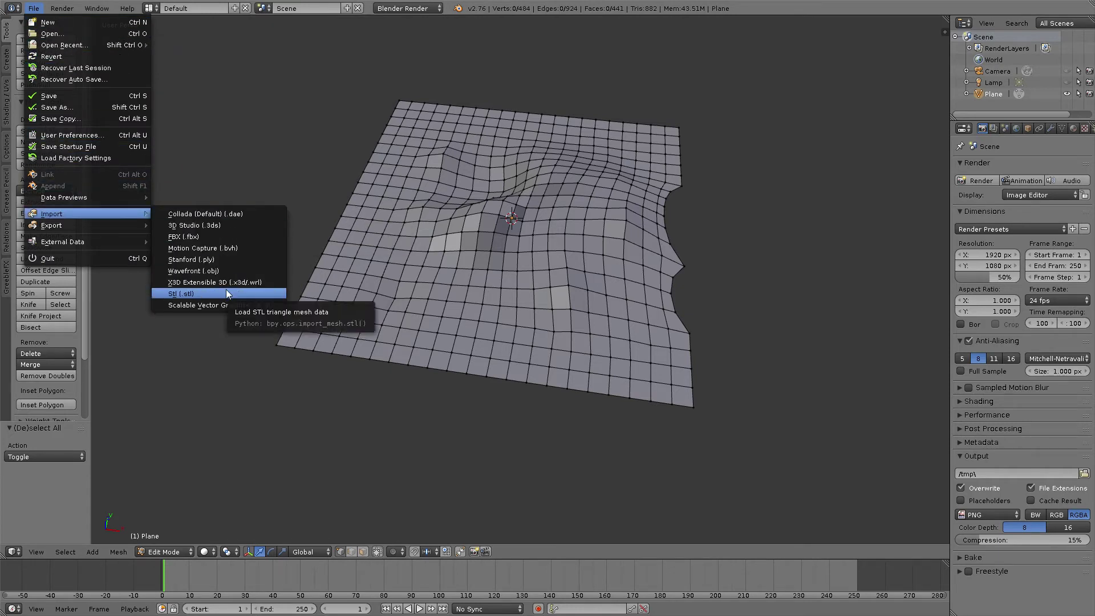
{"action": "left_click", "coordinate": [210, 270]}
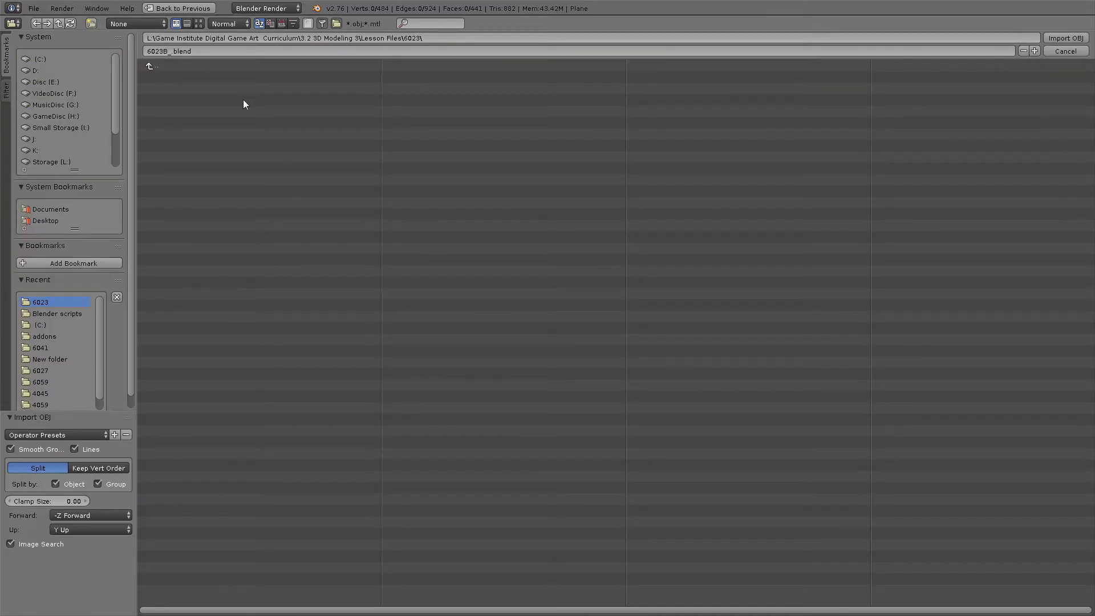
{"action": "left_click", "coordinate": [155, 65]}
{"action": "left_click", "coordinate": [154, 65]}
{"action": "left_click", "coordinate": [155, 65]}
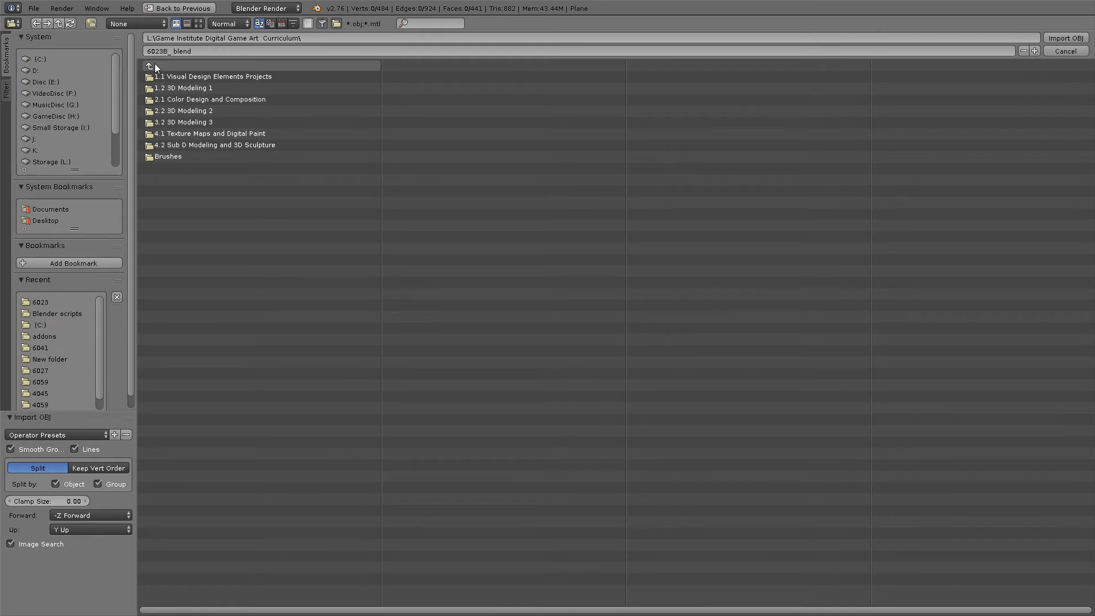
{"action": "left_click", "coordinate": [155, 64]}
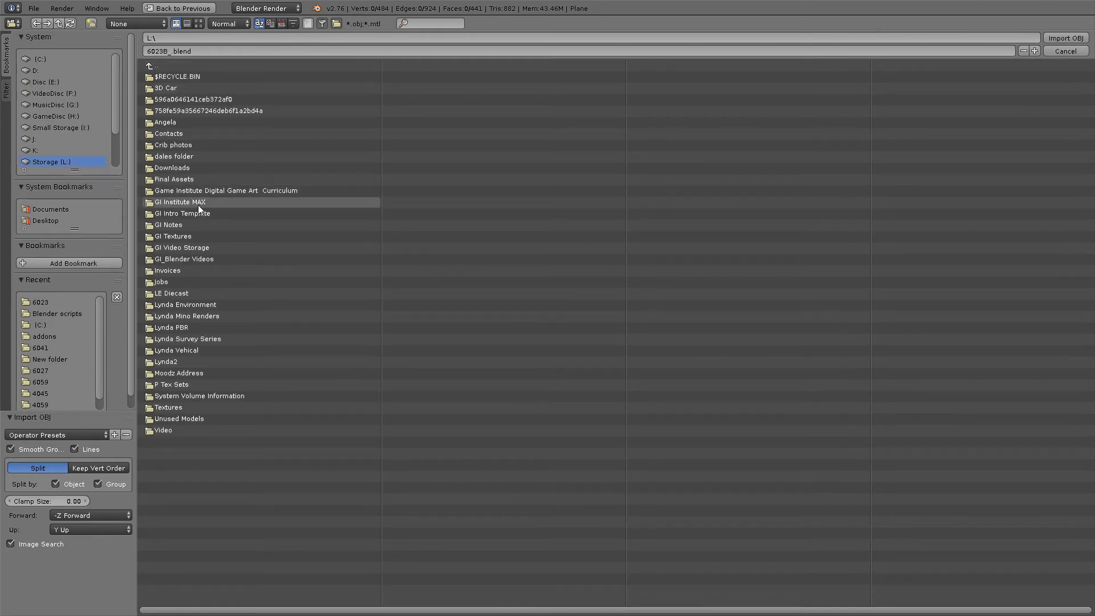
Browse to the folder GI Institute MAX\scenes\_Horse\New folder for the OBJ import
{"action": "left_click", "coordinate": [185, 203]}
{"action": "left_click", "coordinate": [168, 216]}
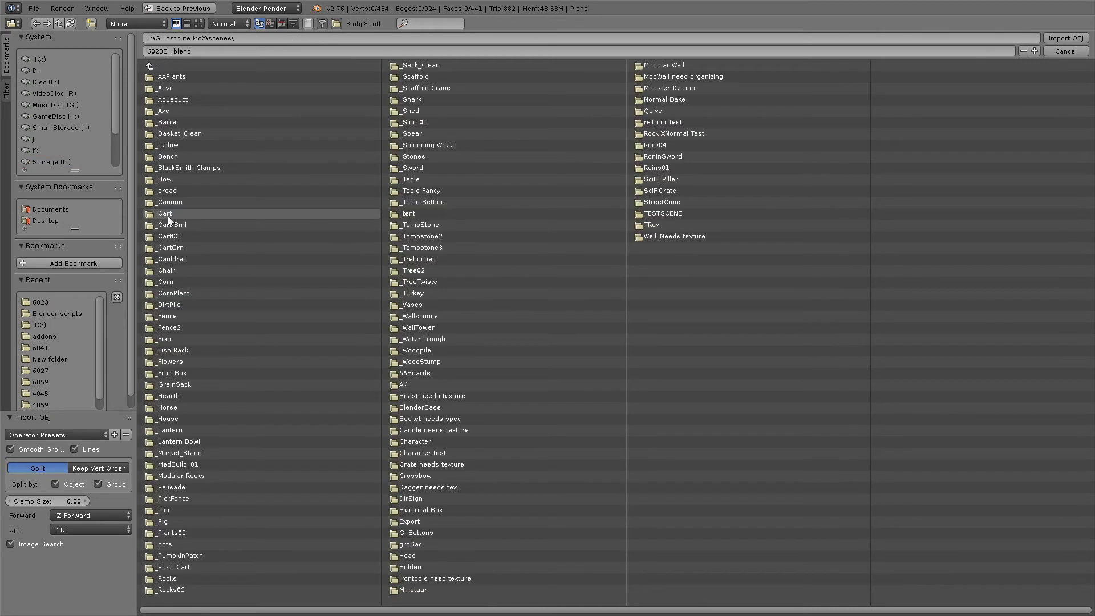
{"action": "left_click", "coordinate": [165, 409]}
{"action": "left_click", "coordinate": [163, 87]}
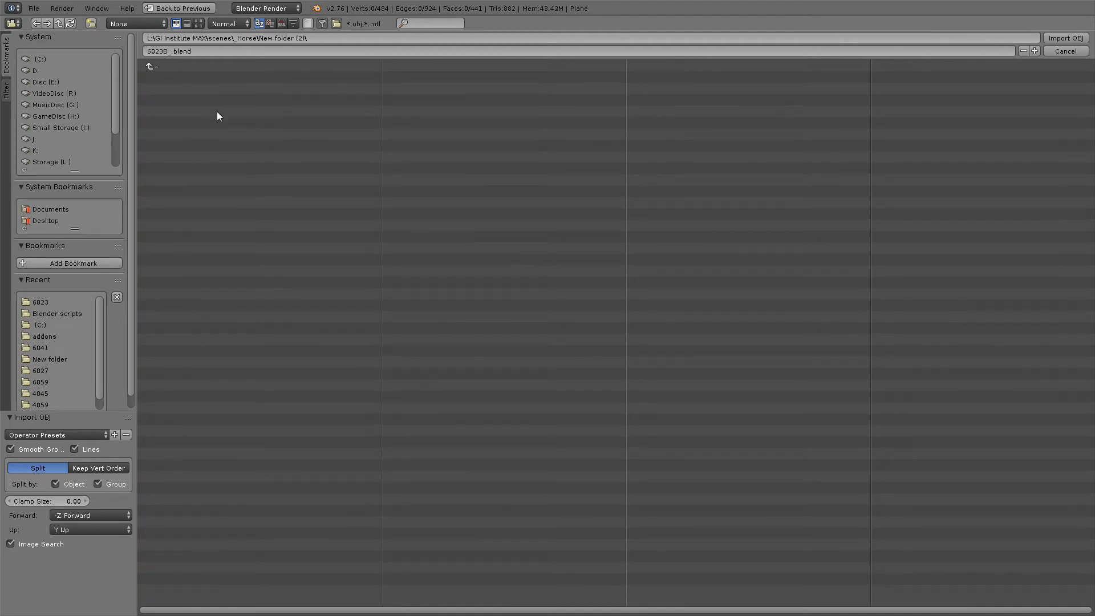
{"action": "left_click", "coordinate": [152, 66]}
{"action": "left_click", "coordinate": [170, 76]}
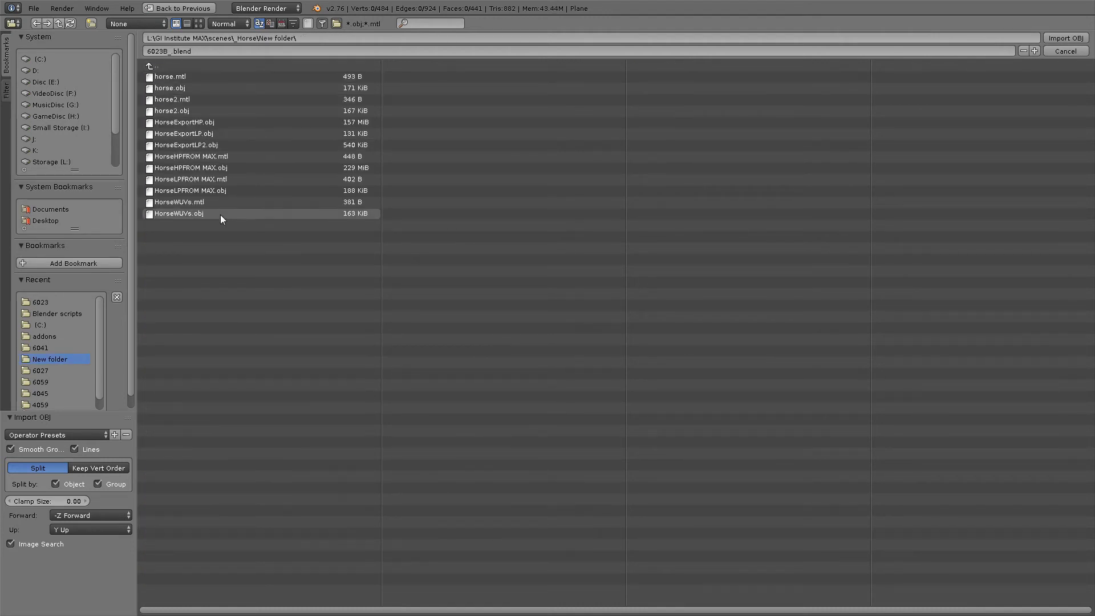
Import the file horse2.obj into the scene
{"action": "left_click", "coordinate": [186, 217]}
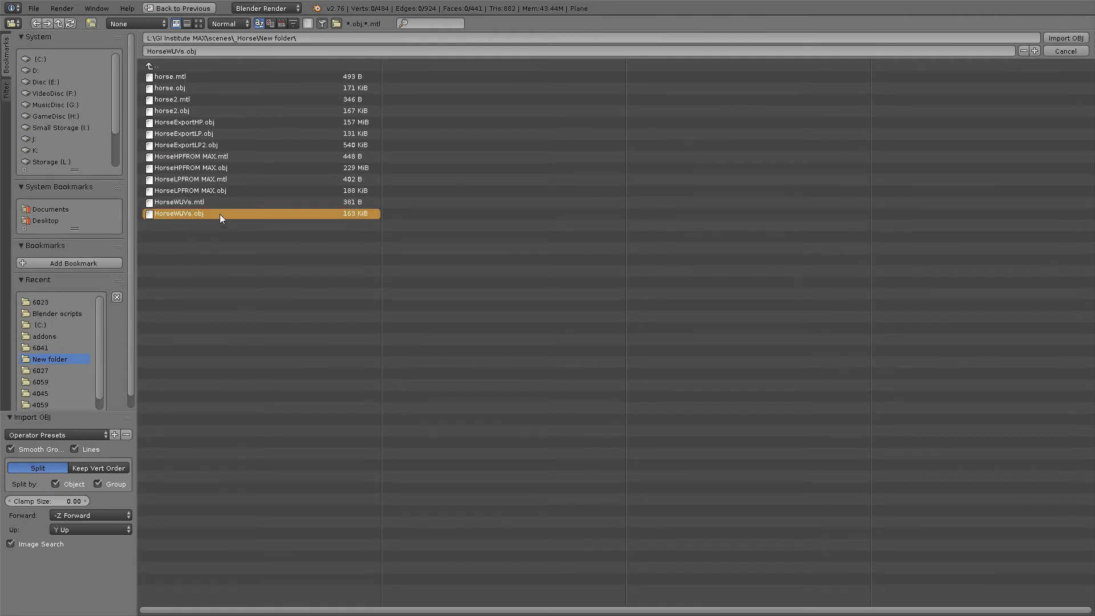
{"action": "left_click", "coordinate": [179, 113]}
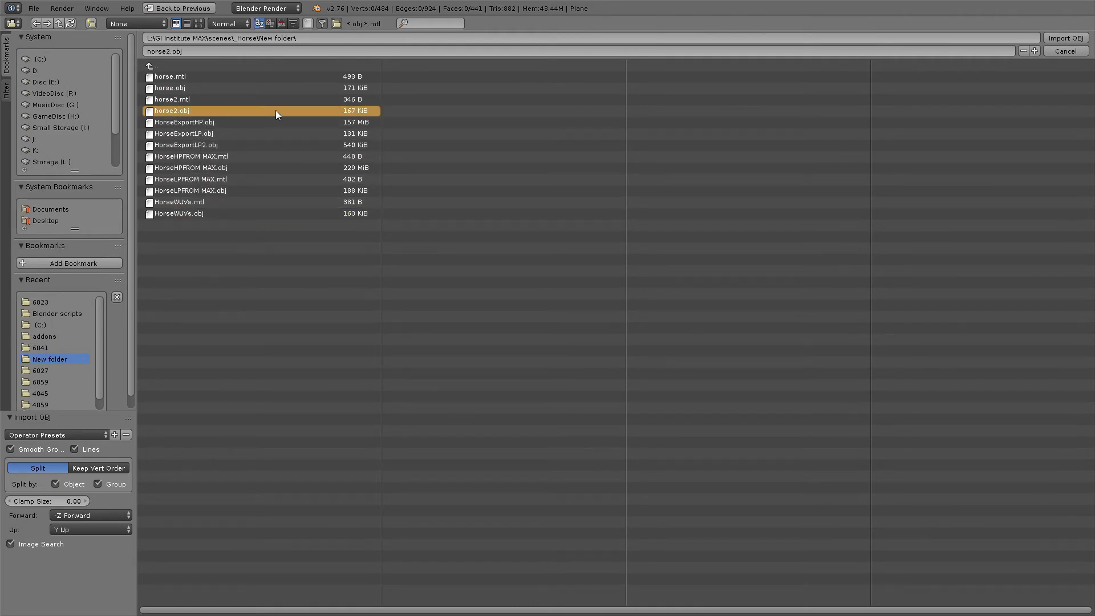
{"action": "double_click", "coordinate": [170, 111]}
Select all of the plane's geometry and delete its faces
{"action": "scroll", "coordinate": [520, 263], "scroll_direction": "down", "scroll_amount": 9}
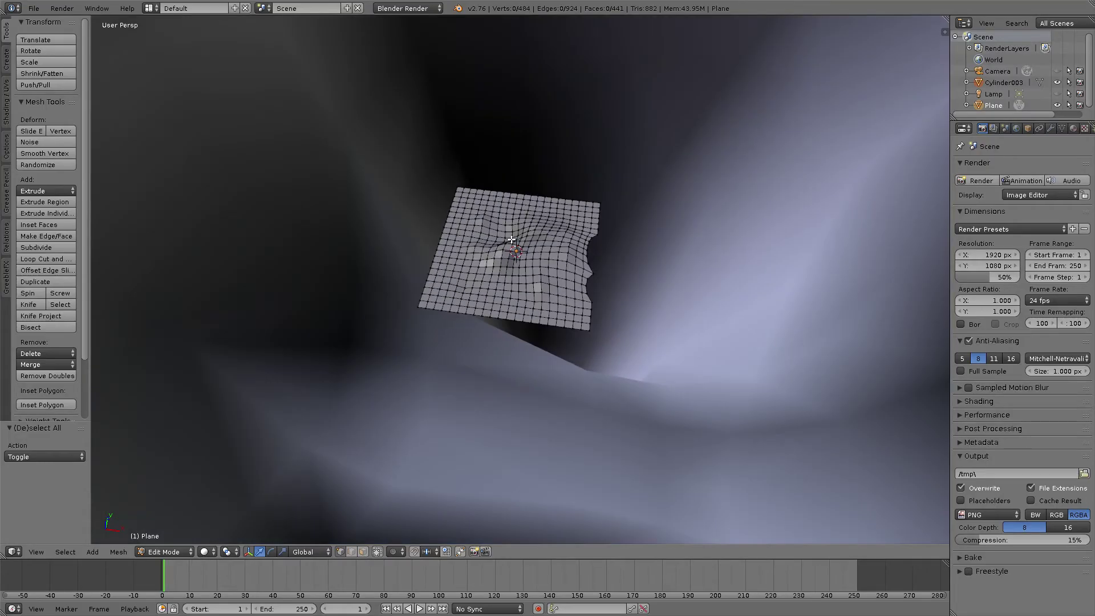
{"action": "scroll", "coordinate": [506, 239], "scroll_direction": "up", "scroll_amount": 8}
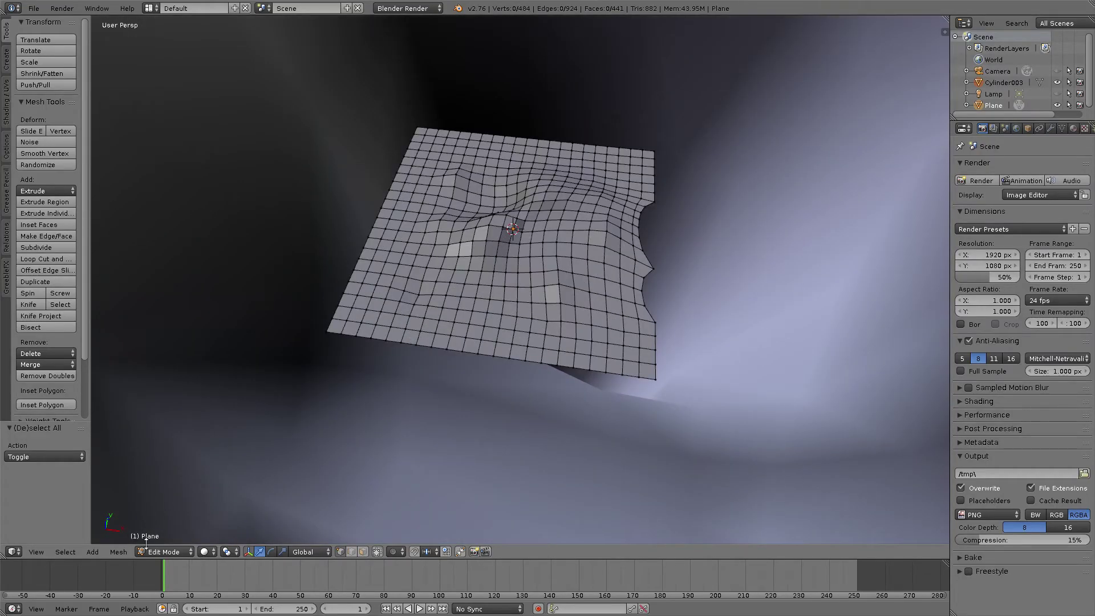
{"action": "right_click", "coordinate": [581, 203]}
{"action": "key", "text": "a"}
{"action": "key", "text": "x"}
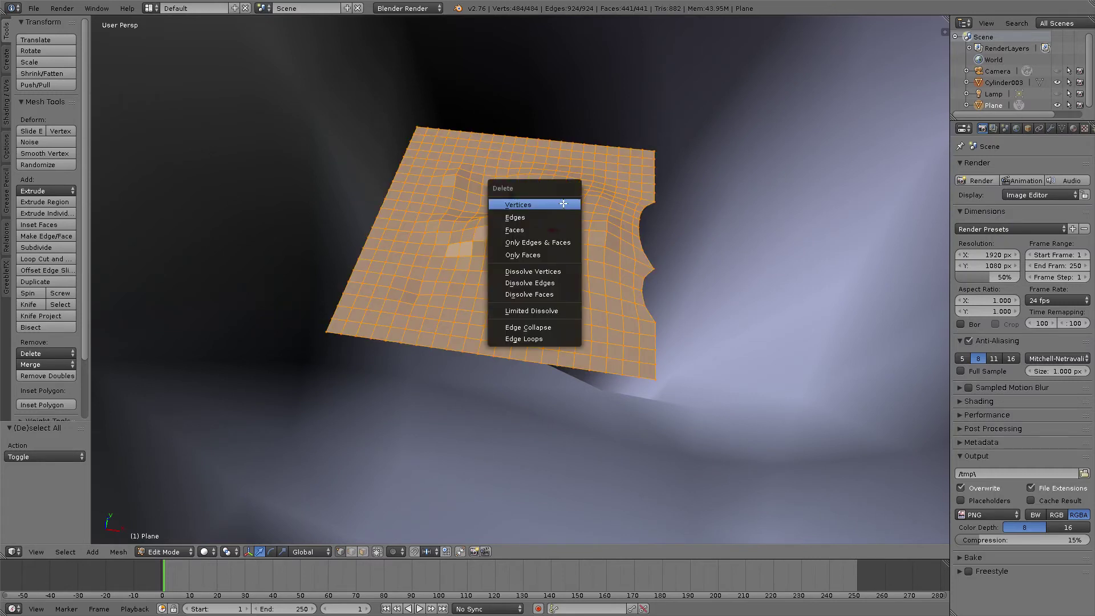
{"action": "left_click", "coordinate": [530, 230]}
Switch to Object Mode and scale the selected horse down to about 0.304 of its size
{"action": "scroll", "coordinate": [488, 262], "scroll_direction": "down", "scroll_amount": 6}
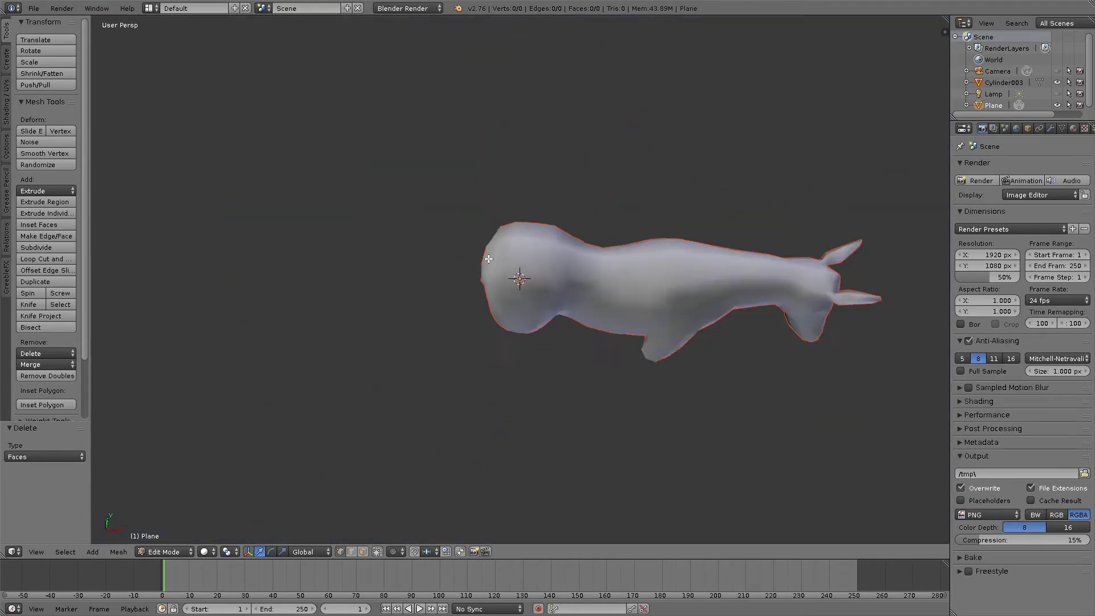
{"action": "scroll", "coordinate": [525, 263], "scroll_direction": "up", "scroll_amount": 3}
{"action": "middle_click_drag", "start_coordinate": [532, 260], "coordinate": [343, 188]}
{"action": "scroll", "coordinate": [341, 190], "scroll_direction": "down", "scroll_amount": 2}
{"action": "scroll", "coordinate": [340, 194], "scroll_direction": "up", "scroll_amount": 3}
{"action": "scroll", "coordinate": [340, 191], "scroll_direction": "down", "scroll_amount": 2}
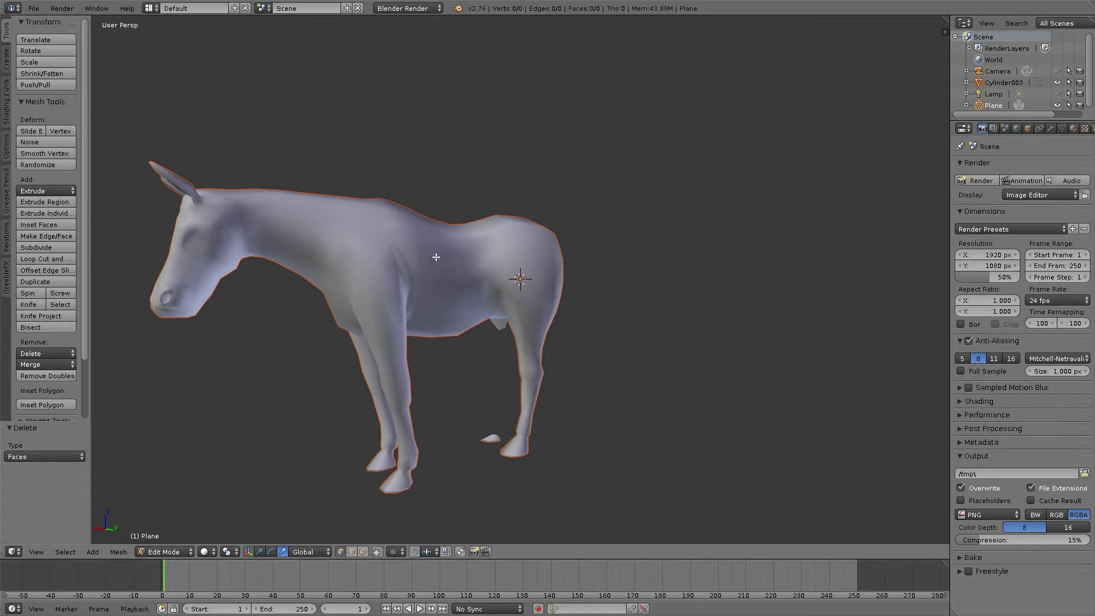
{"action": "left_click", "coordinate": [193, 557]}
{"action": "left_click", "coordinate": [173, 542]}
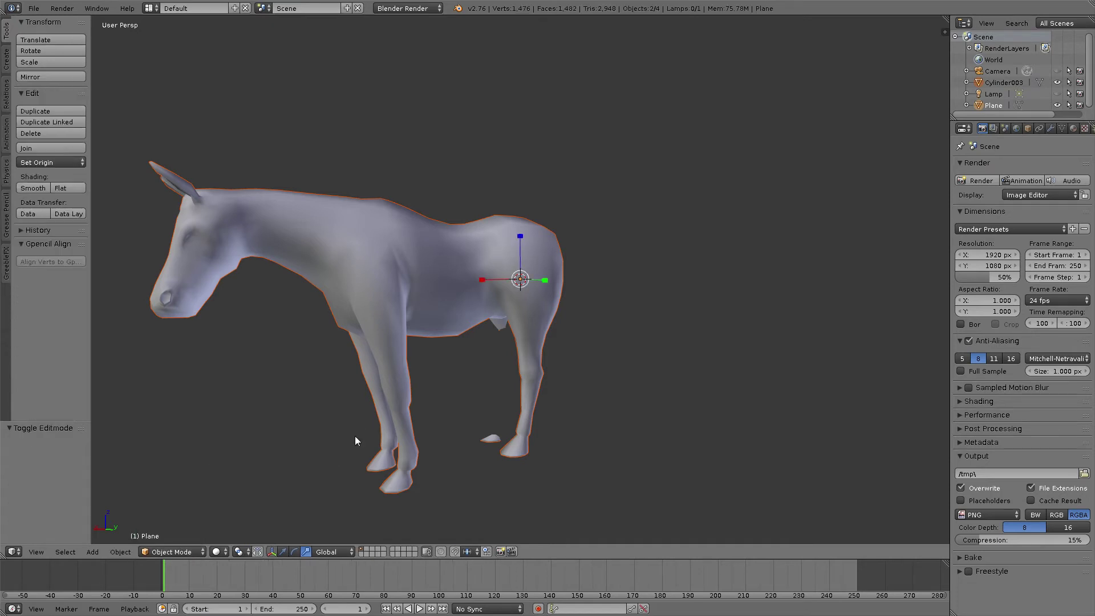
{"action": "left_click", "coordinate": [525, 276]}
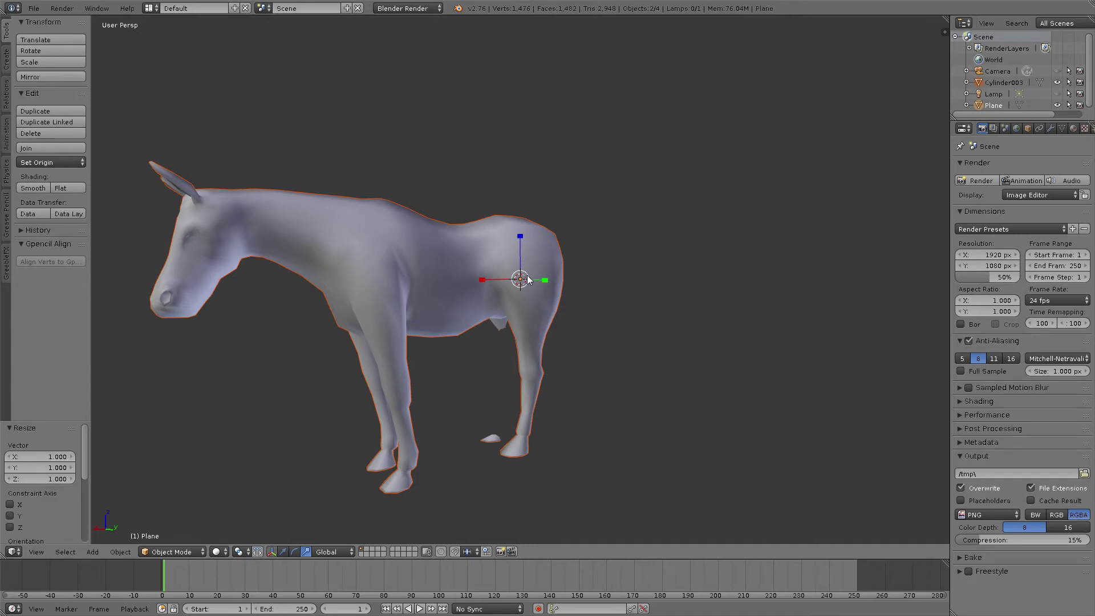
{"action": "key", "text": "s"}
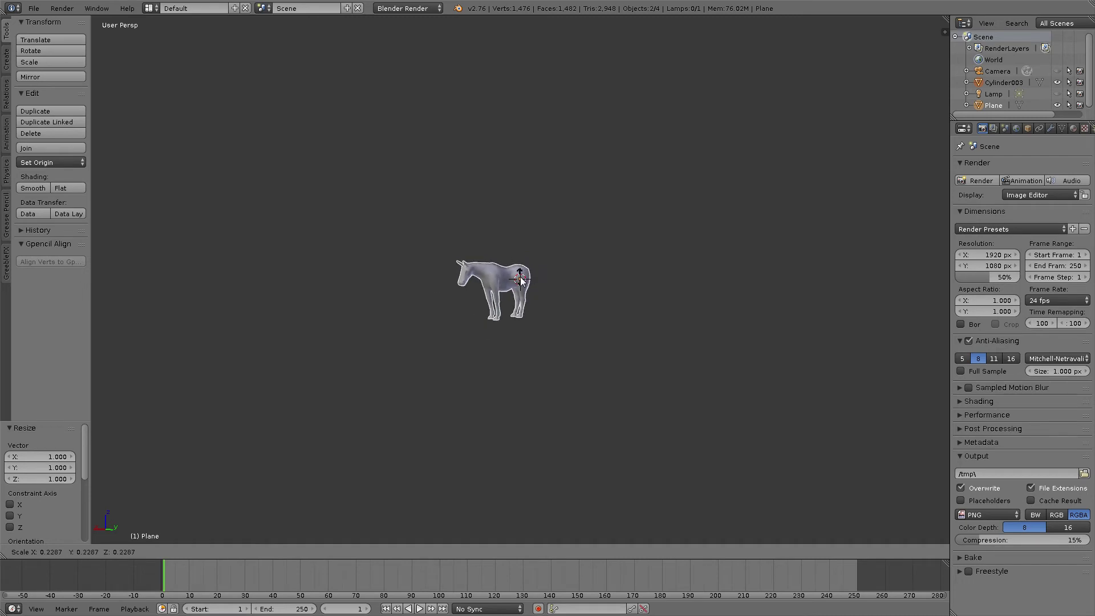
{"action": "left_click", "coordinate": [524, 316]}
{"action": "scroll", "coordinate": [524, 316], "scroll_direction": "up", "scroll_amount": 6}
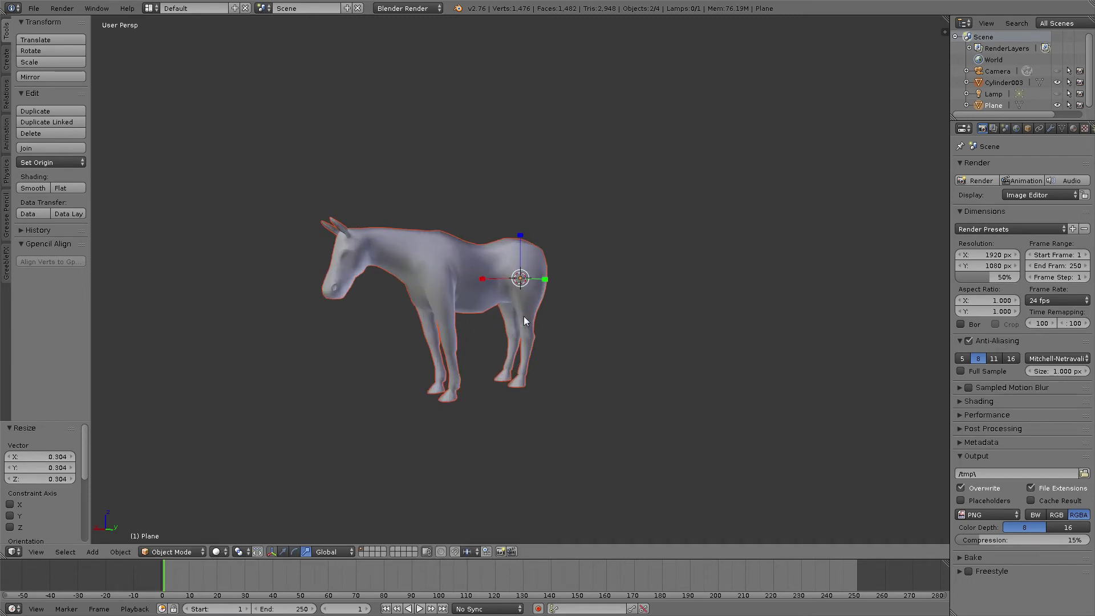
Scale the horse down once more by a factor of about 0.243
{"action": "key", "text": "s"}
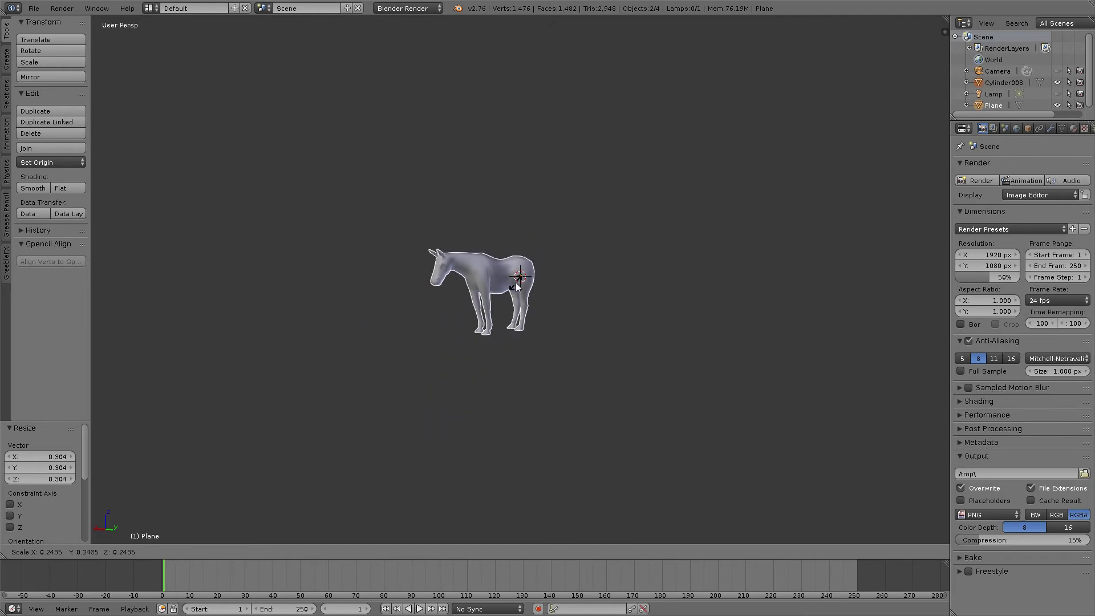
{"action": "left_click", "coordinate": [516, 283]}
{"action": "scroll", "coordinate": [550, 295], "scroll_direction": "up", "scroll_amount": 8}
{"action": "scroll", "coordinate": [516, 306], "scroll_direction": "down", "scroll_amount": 3}
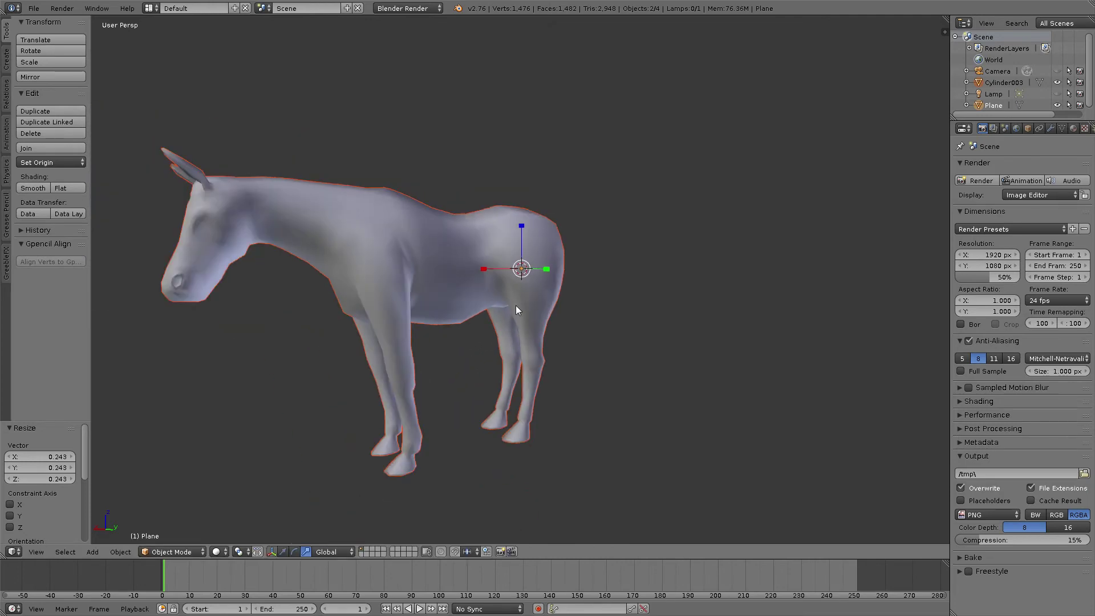
Select only the horse object, Cylinder003, and enter Edit Mode on it
{"action": "middle_click_drag", "start_coordinate": [515, 306], "coordinate": [656, 283], "text": "shift"}
{"action": "middle_click_drag", "start_coordinate": [583, 316], "coordinate": [584, 280]}
{"action": "scroll", "coordinate": [616, 292], "scroll_direction": "up", "scroll_amount": 1}
{"action": "right_click", "coordinate": [577, 233]}
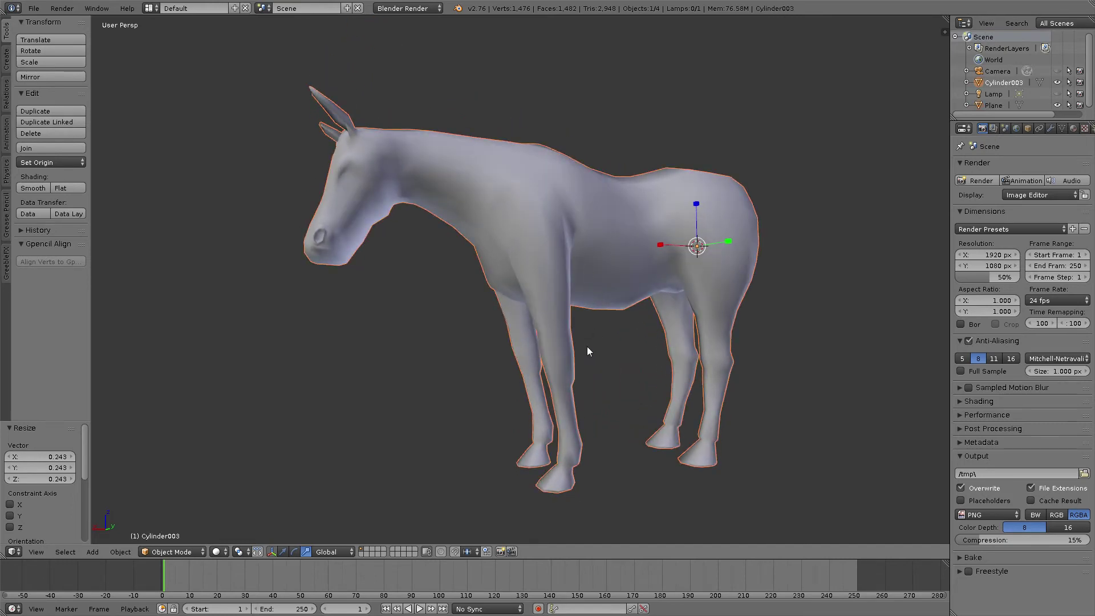
{"action": "middle_click_drag", "start_coordinate": [514, 279], "coordinate": [536, 296]}
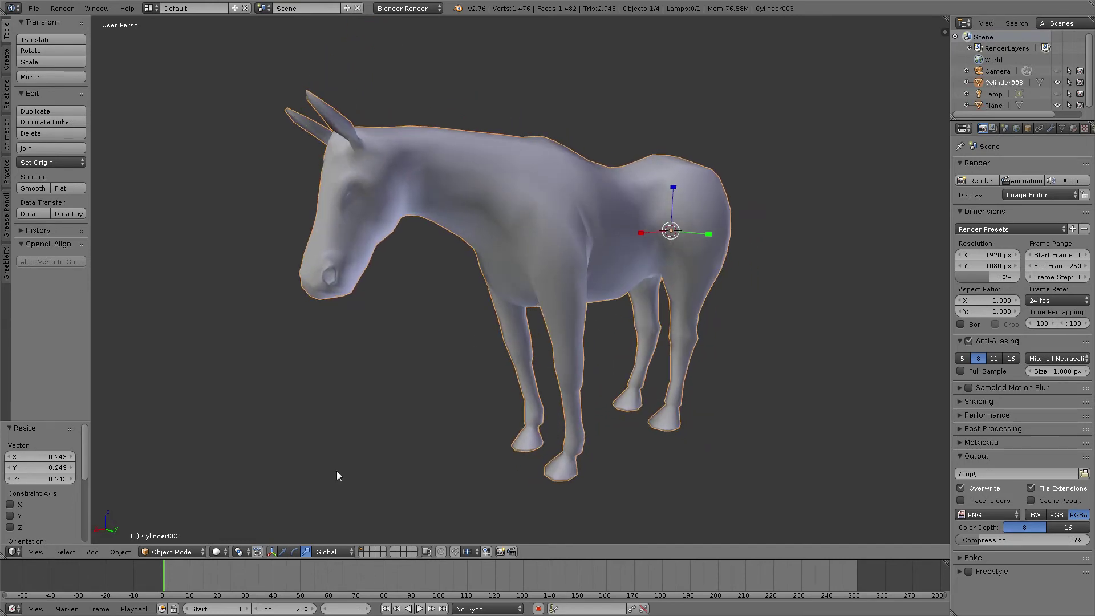
{"action": "left_click", "coordinate": [191, 551]}
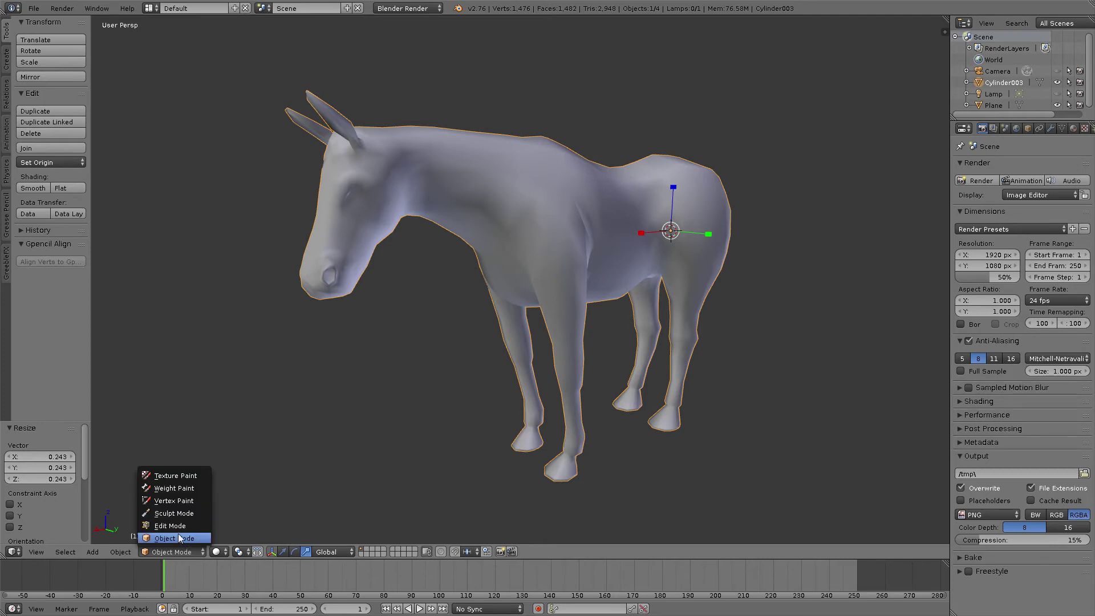
{"action": "left_click", "coordinate": [172, 525]}
Examine the horse's mesh from behind, the side and the front, especially where the front legs join the chest
{"action": "middle_click_drag", "start_coordinate": [531, 330], "coordinate": [509, 306]}
{"action": "middle_click_drag", "start_coordinate": [595, 305], "coordinate": [455, 258]}
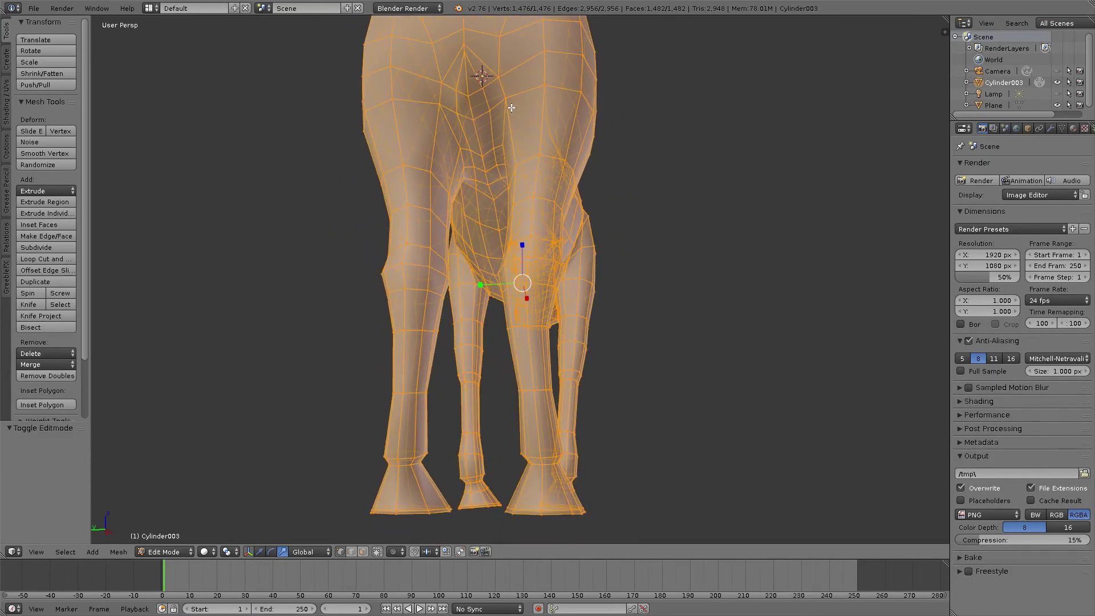
{"action": "middle_click_drag", "start_coordinate": [509, 183], "coordinate": [556, 149]}
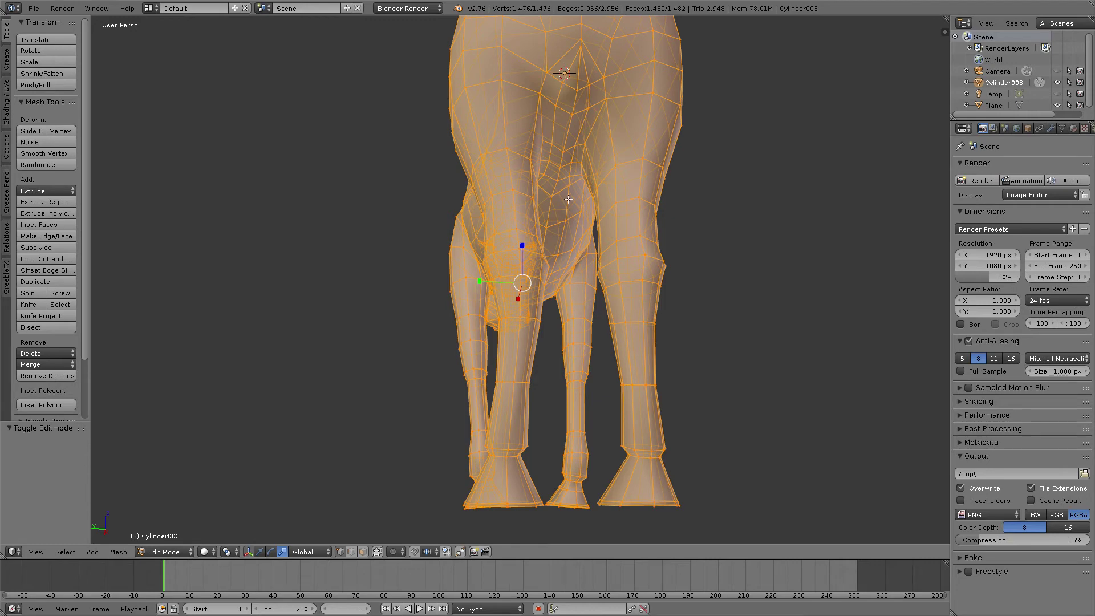
{"action": "middle_click_drag", "start_coordinate": [567, 186], "coordinate": [681, 206]}
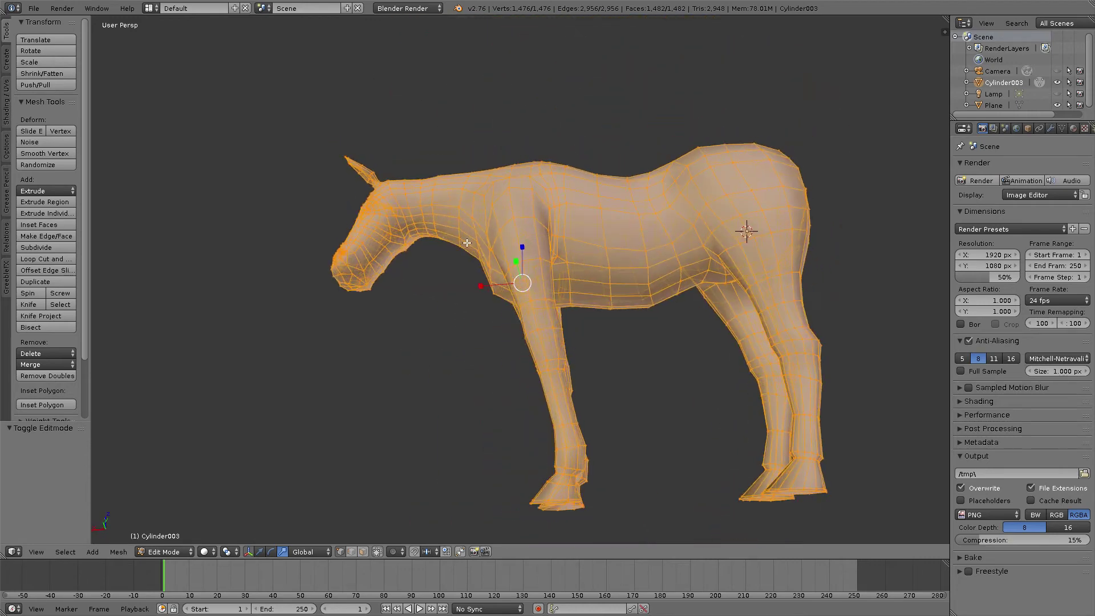
{"action": "middle_click_drag", "start_coordinate": [466, 243], "coordinate": [533, 329]}
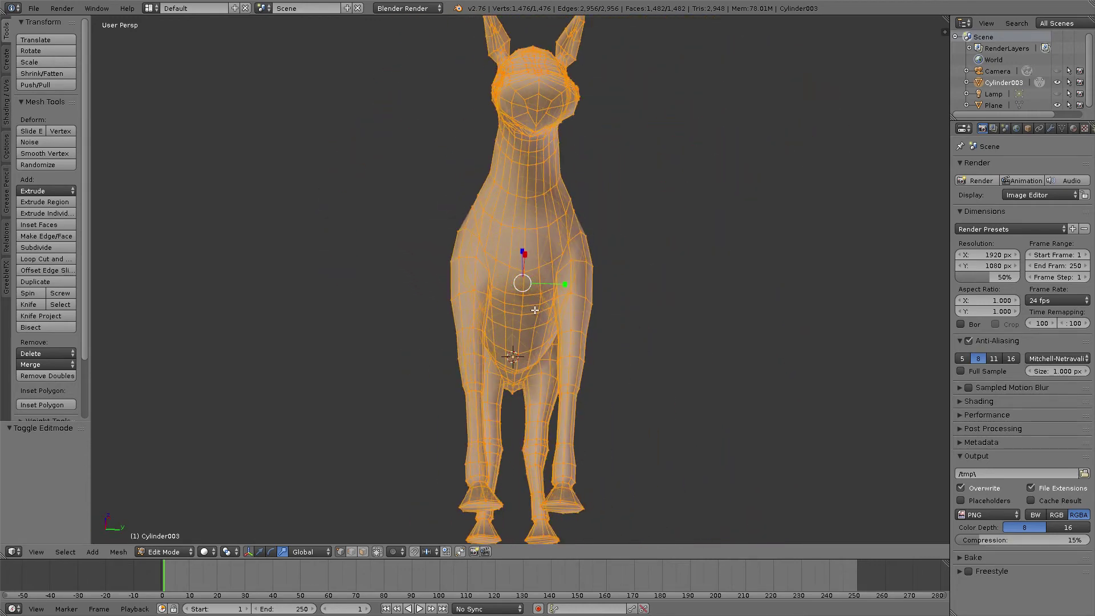
{"action": "scroll", "coordinate": [535, 310], "scroll_direction": "up", "scroll_amount": 6}
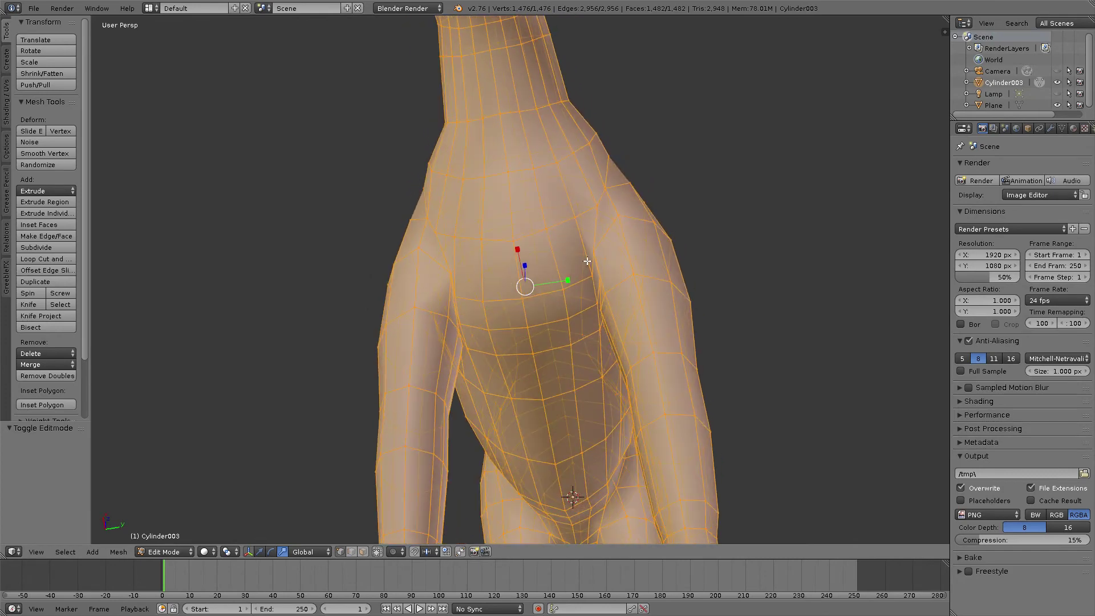
{"action": "middle_click_drag", "start_coordinate": [594, 314], "coordinate": [586, 263]}
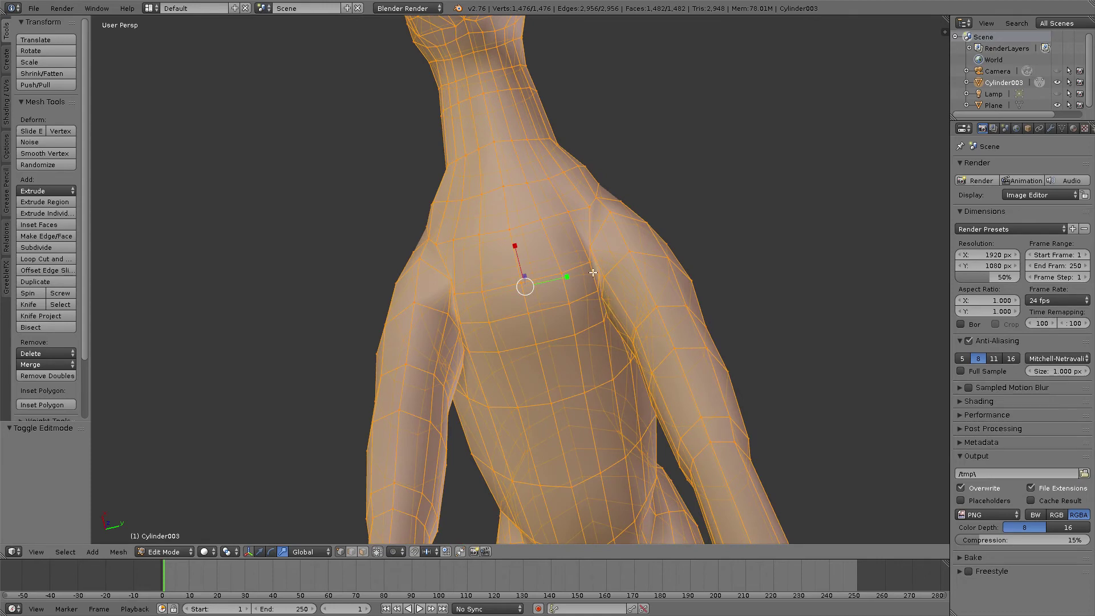
{"action": "middle_click_drag", "start_coordinate": [589, 264], "coordinate": [637, 348]}
{"action": "middle_click_drag", "start_coordinate": [597, 297], "coordinate": [643, 301]}
{"action": "scroll", "coordinate": [599, 297], "scroll_direction": "up", "scroll_amount": 1}
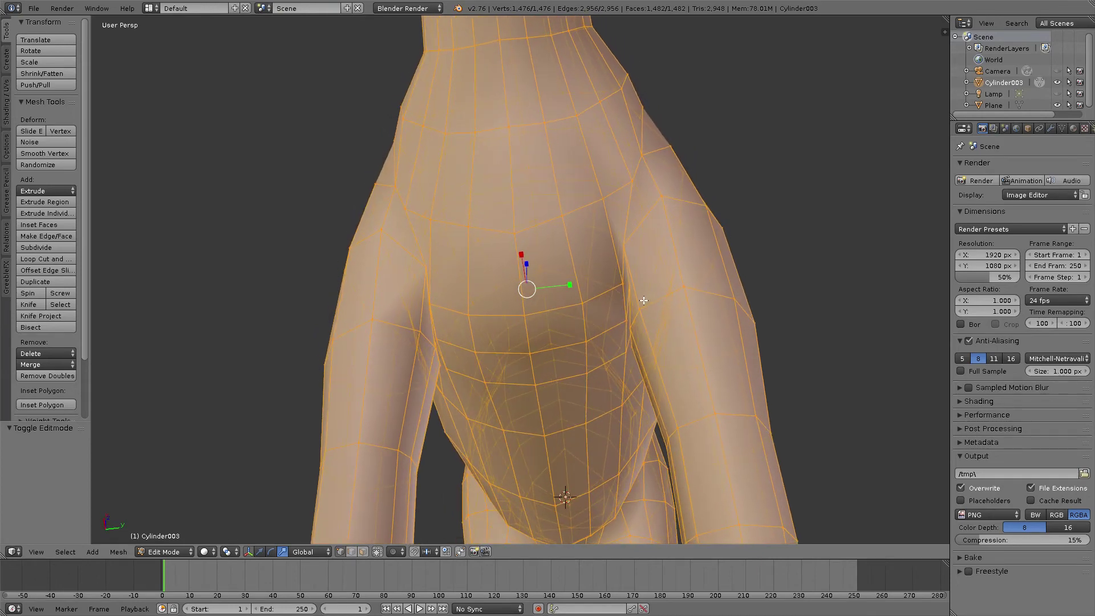
Select a vertex in the crease between the chest and the +Y front leg and move it along Y by -0.055, then 0.082
{"action": "right_click", "coordinate": [633, 266]}
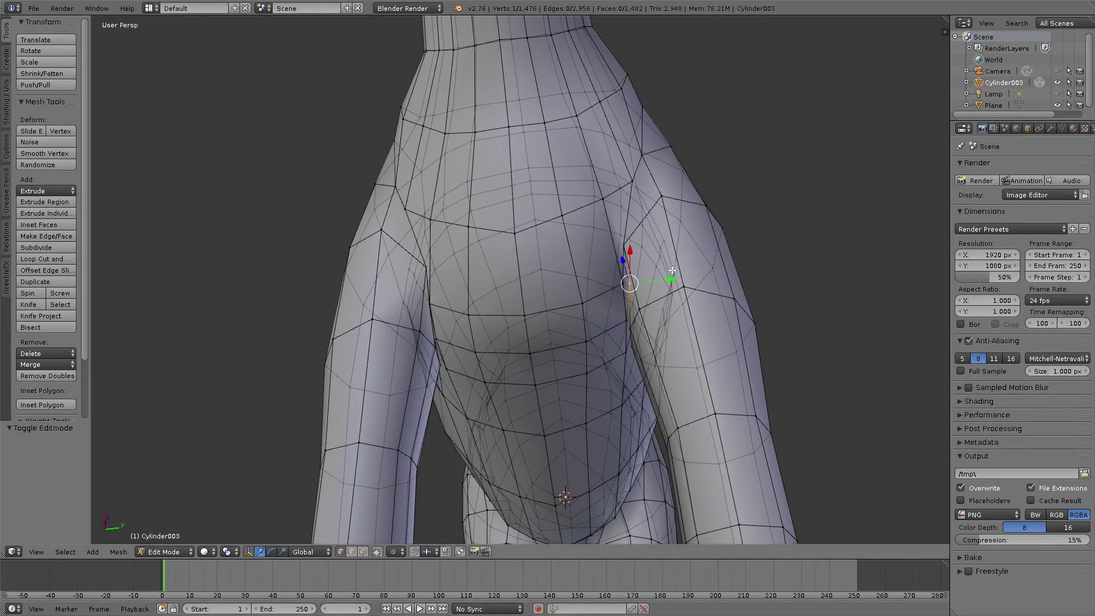
{"action": "left_click_drag", "start_coordinate": [658, 277], "coordinate": [660, 296]}
{"action": "middle_click_drag", "start_coordinate": [661, 297], "coordinate": [622, 279]}
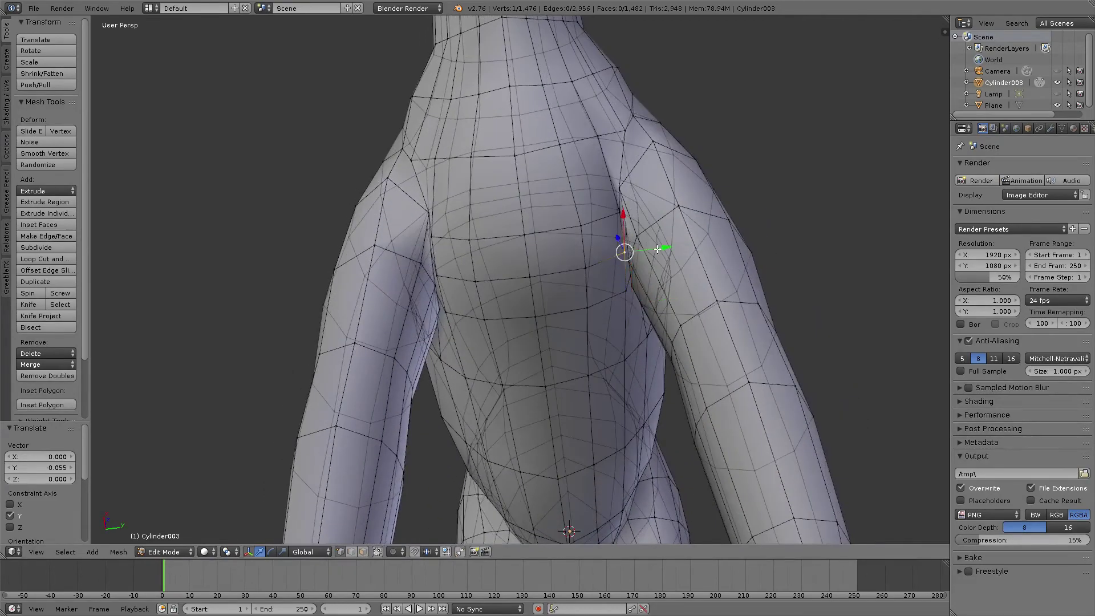
{"action": "left_click_drag", "start_coordinate": [658, 249], "coordinate": [659, 249]}
Circle-select the geometry around the moved armpit vertex and limit selection to visible geometry
{"action": "middle_click_drag", "start_coordinate": [659, 249], "coordinate": [274, 495]}
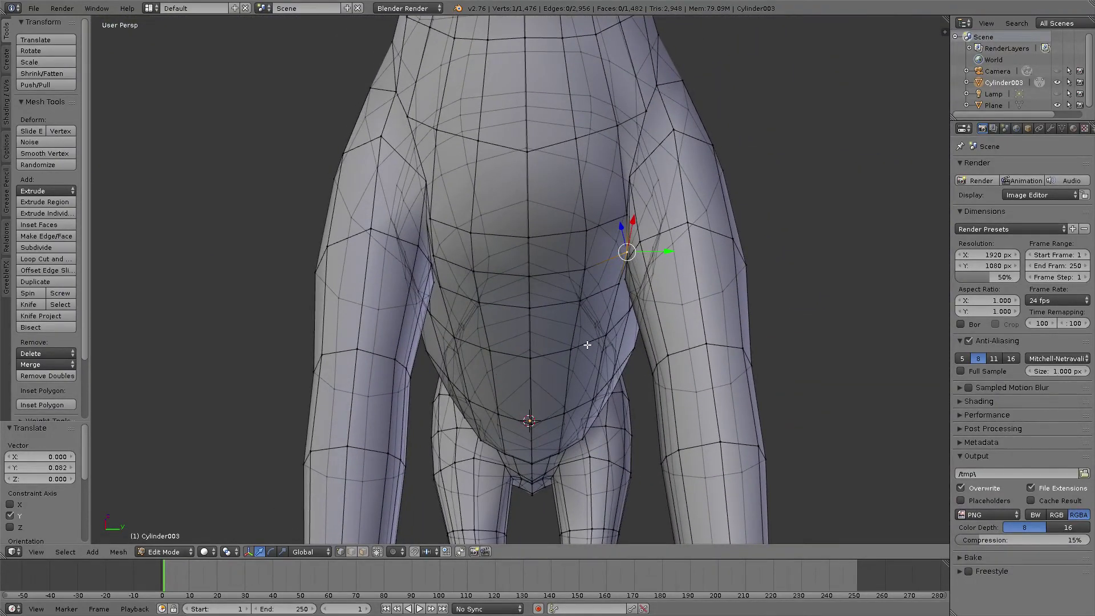
{"action": "key", "text": "c"}
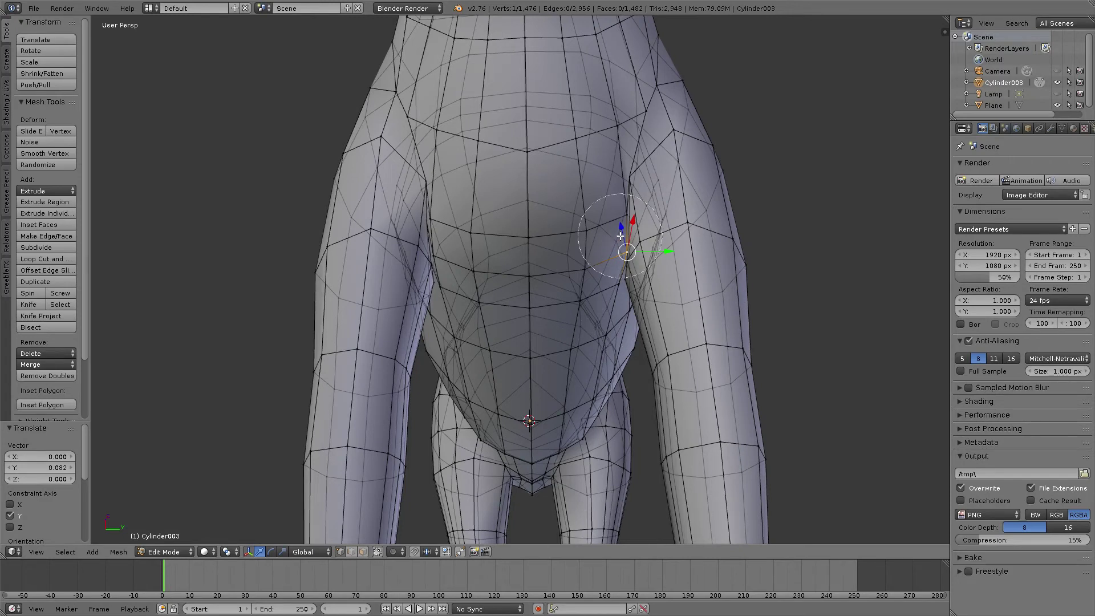
{"action": "mouse_move", "coordinate": [628, 200]}
{"action": "left_mouse_down"}
{"action": "mouse_move", "coordinate": [610, 245]}
{"action": "mouse_move", "coordinate": [614, 308]}
{"action": "mouse_move", "coordinate": [628, 259]}
{"action": "left_mouse_up"}
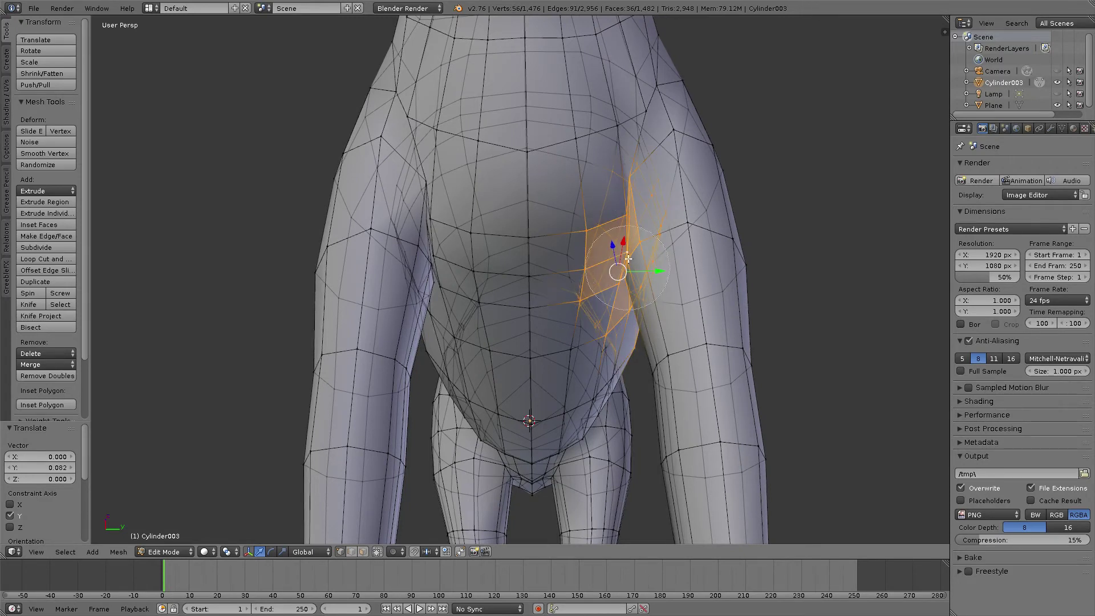
{"action": "right_click", "coordinate": [379, 548]}
{"action": "left_click", "coordinate": [378, 552]}
{"action": "key", "text": "c"}
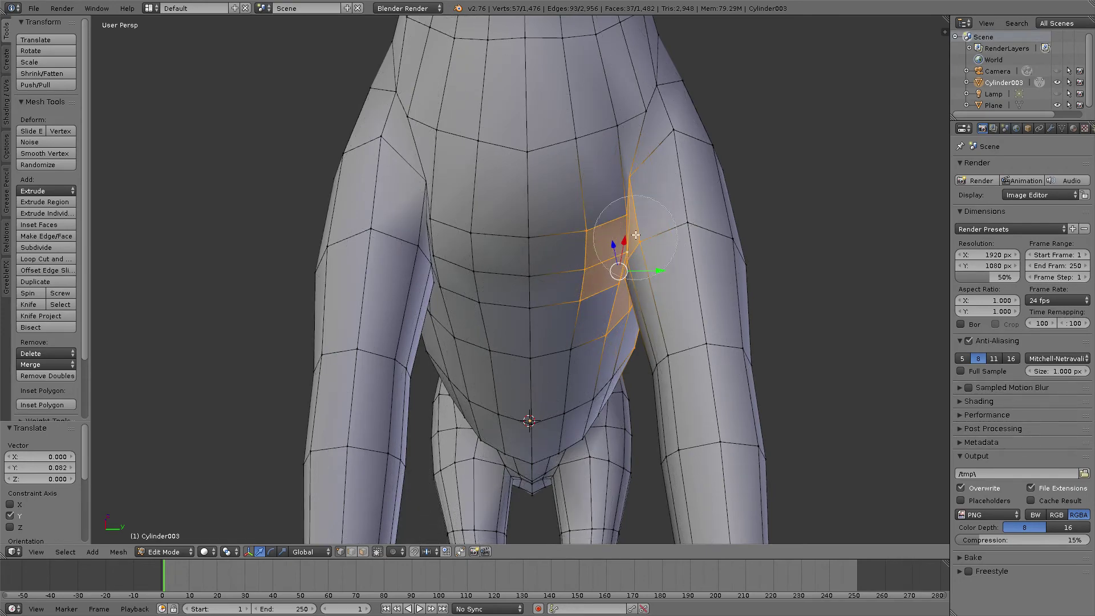
{"action": "right_click", "coordinate": [629, 244]}
Circle-deselect the stray faces on the horse's back and flank, keeping only the strip behind the +Y front leg and the armpit geometry
{"action": "middle_click_drag", "start_coordinate": [628, 244], "coordinate": [480, 313]}
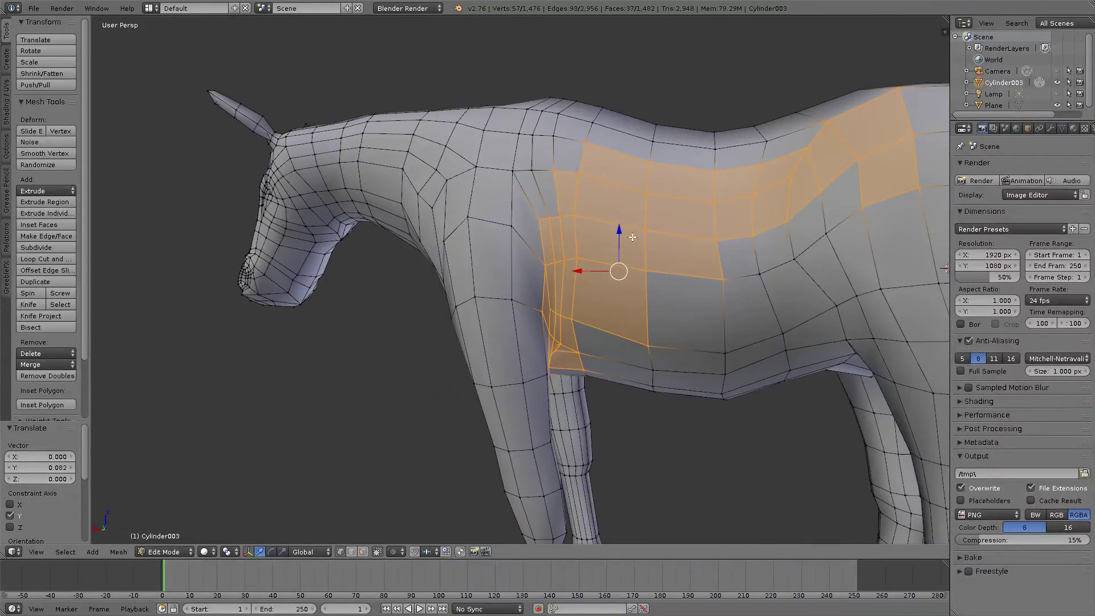
{"action": "key", "text": "c"}
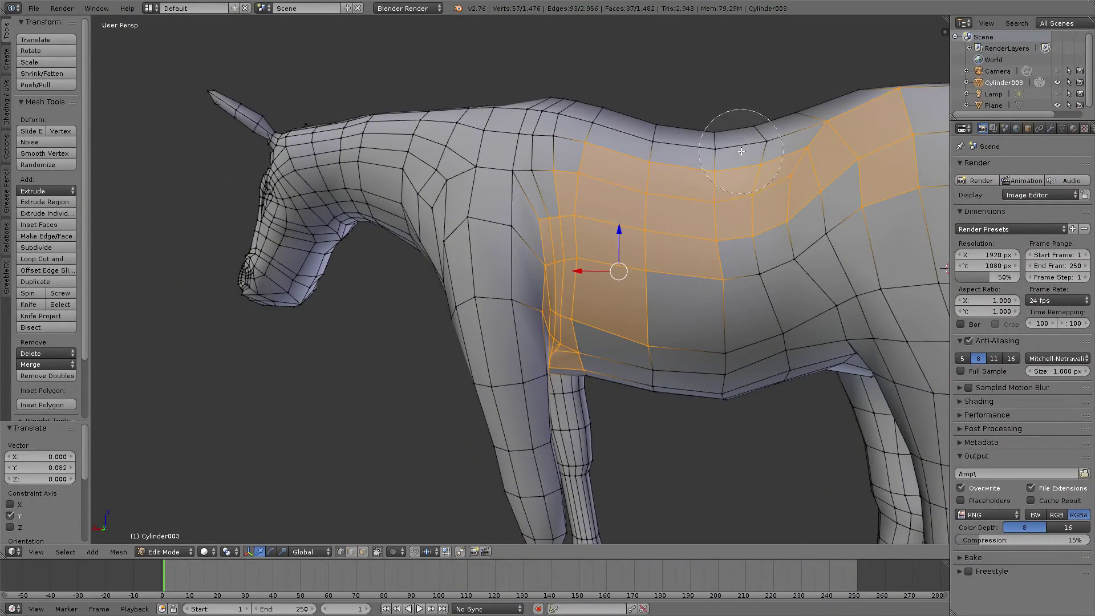
{"action": "left_click_drag", "start_coordinate": [731, 126], "coordinate": [731, 176]}
{"action": "mouse_move", "coordinate": [732, 180]}
{"action": "middle_mouse_down"}
{"action": "mouse_move", "coordinate": [746, 118]}
{"action": "mouse_move", "coordinate": [708, 154]}
{"action": "mouse_move", "coordinate": [709, 110]}
{"action": "mouse_move", "coordinate": [745, 149]}
{"action": "mouse_move", "coordinate": [855, 148]}
{"action": "mouse_move", "coordinate": [790, 154]}
{"action": "middle_mouse_up"}
{"action": "middle_click_drag", "start_coordinate": [697, 303], "coordinate": [671, 344]}
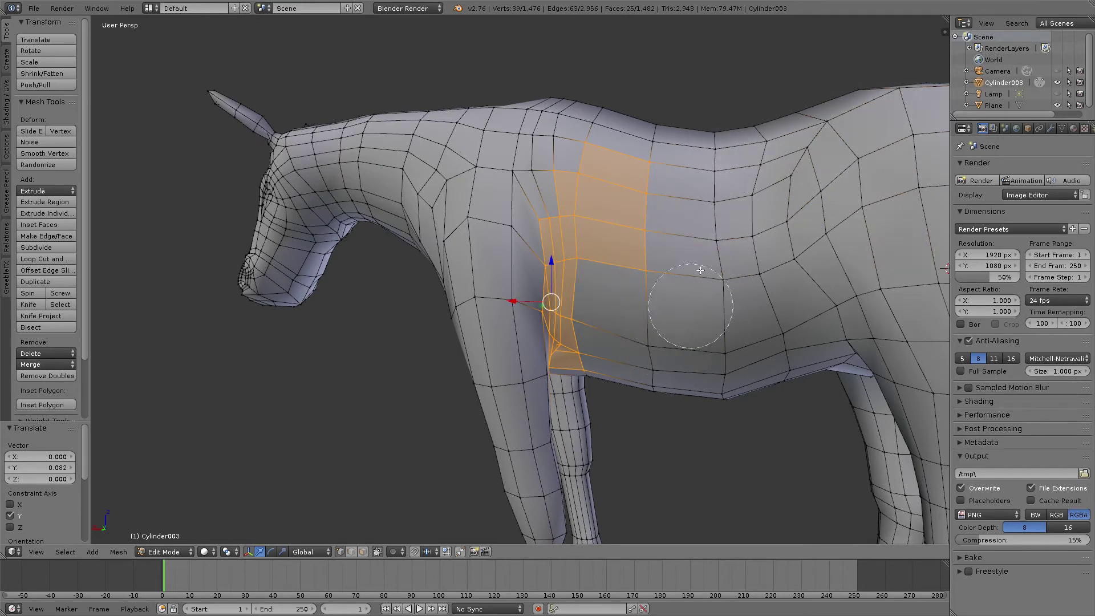
{"action": "mouse_move", "coordinate": [631, 185]}
{"action": "middle_mouse_down"}
{"action": "mouse_move", "coordinate": [612, 121]}
{"action": "mouse_move", "coordinate": [588, 164]}
{"action": "mouse_move", "coordinate": [631, 215]}
{"action": "middle_mouse_up"}
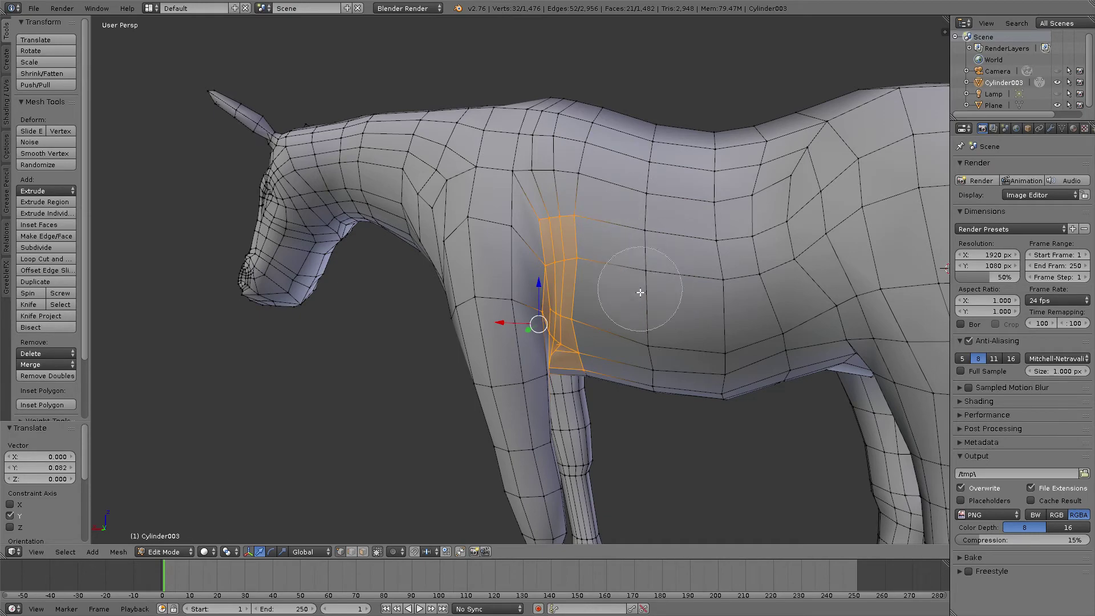
{"action": "key", "text": "Escape"}
{"action": "mouse_move", "coordinate": [710, 303]}
{"action": "middle_mouse_down"}
{"action": "mouse_move", "coordinate": [770, 215]}
{"action": "mouse_move", "coordinate": [826, 215]}
{"action": "mouse_move", "coordinate": [821, 250]}
{"action": "mouse_move", "coordinate": [779, 276]}
{"action": "middle_mouse_up"}
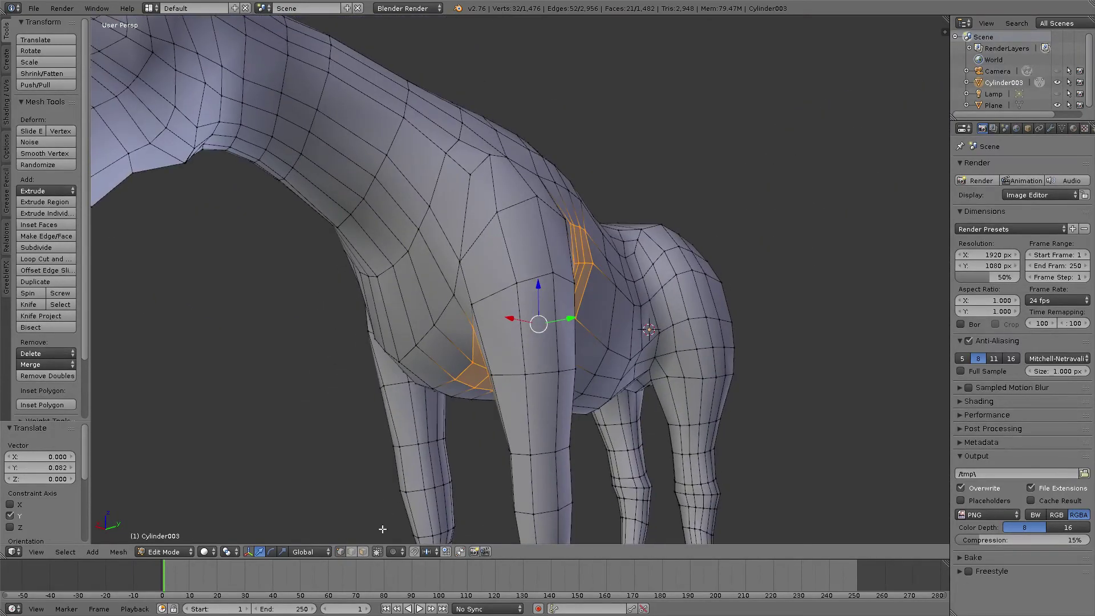
Allow selection through the mesh and circle-select additional geometry around the front of the chest and the armpit
{"action": "left_click", "coordinate": [377, 551]}
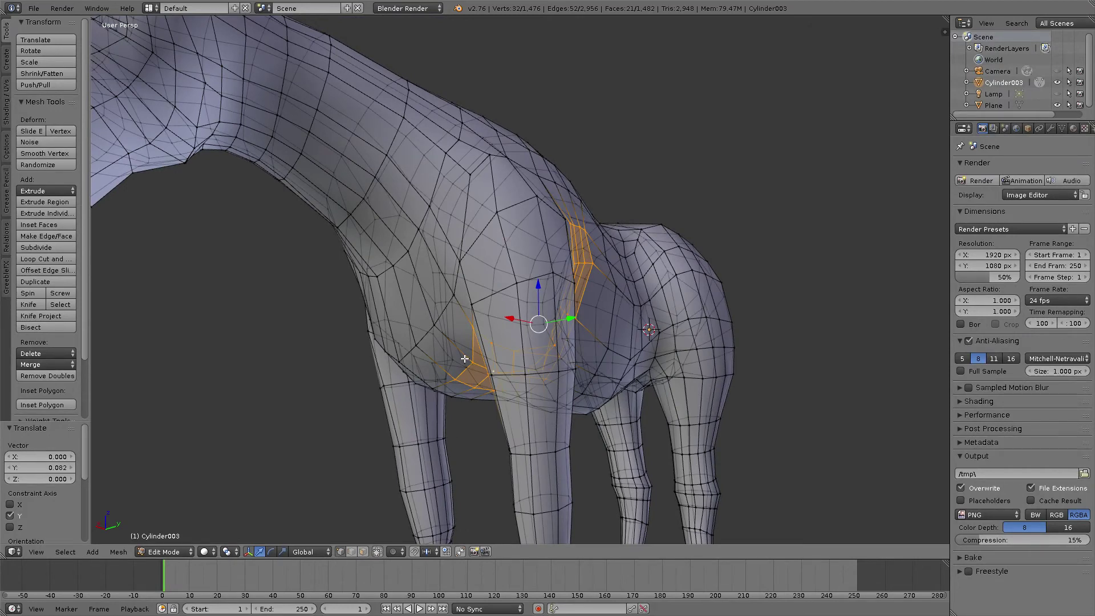
{"action": "key", "text": "c"}
{"action": "mouse_move", "coordinate": [465, 358]}
{"action": "left_mouse_down"}
{"action": "mouse_move", "coordinate": [453, 354]}
{"action": "mouse_move", "coordinate": [464, 257]}
{"action": "mouse_move", "coordinate": [440, 266]}
{"action": "mouse_move", "coordinate": [423, 330]}
{"action": "mouse_move", "coordinate": [420, 305]}
{"action": "left_mouse_up"}
{"action": "right_click", "coordinate": [440, 303]}
{"action": "mouse_move", "coordinate": [444, 299]}
{"action": "middle_mouse_down"}
{"action": "mouse_move", "coordinate": [482, 284]}
{"action": "mouse_move", "coordinate": [599, 298]}
{"action": "mouse_move", "coordinate": [651, 330]}
{"action": "mouse_move", "coordinate": [575, 358]}
{"action": "middle_mouse_up"}
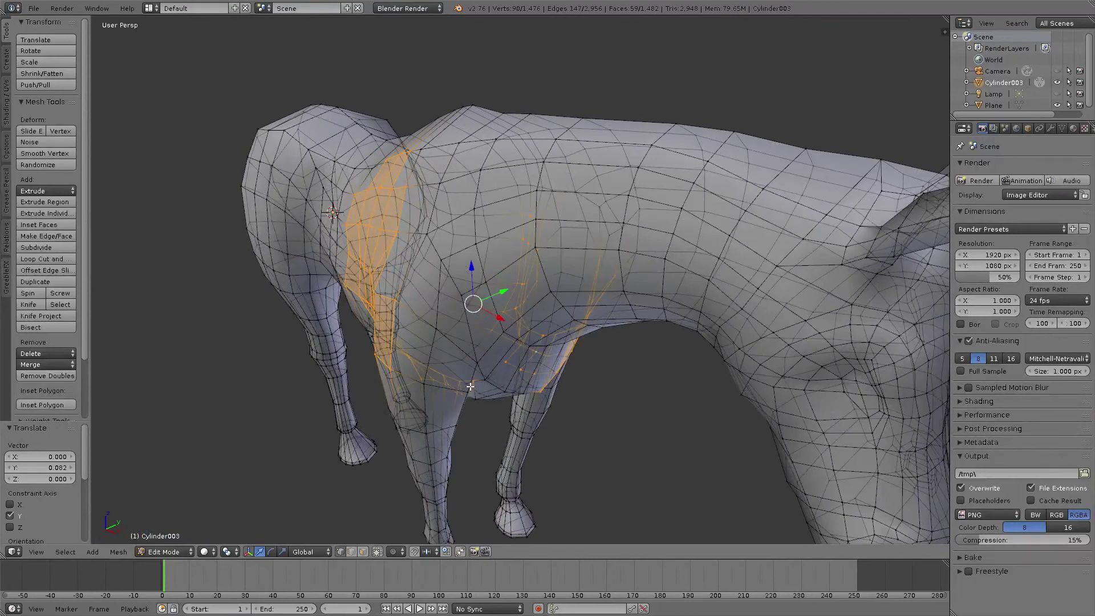
Circle-deselect the geometry picked on the -Y side of the body so only the area around the +Y front leg stays selected
{"action": "key", "text": "c"}
{"action": "mouse_move", "coordinate": [458, 339]}
{"action": "middle_mouse_down"}
{"action": "mouse_move", "coordinate": [342, 314]}
{"action": "mouse_move", "coordinate": [382, 222]}
{"action": "mouse_move", "coordinate": [366, 189]}
{"action": "mouse_move", "coordinate": [331, 318]}
{"action": "middle_mouse_up"}
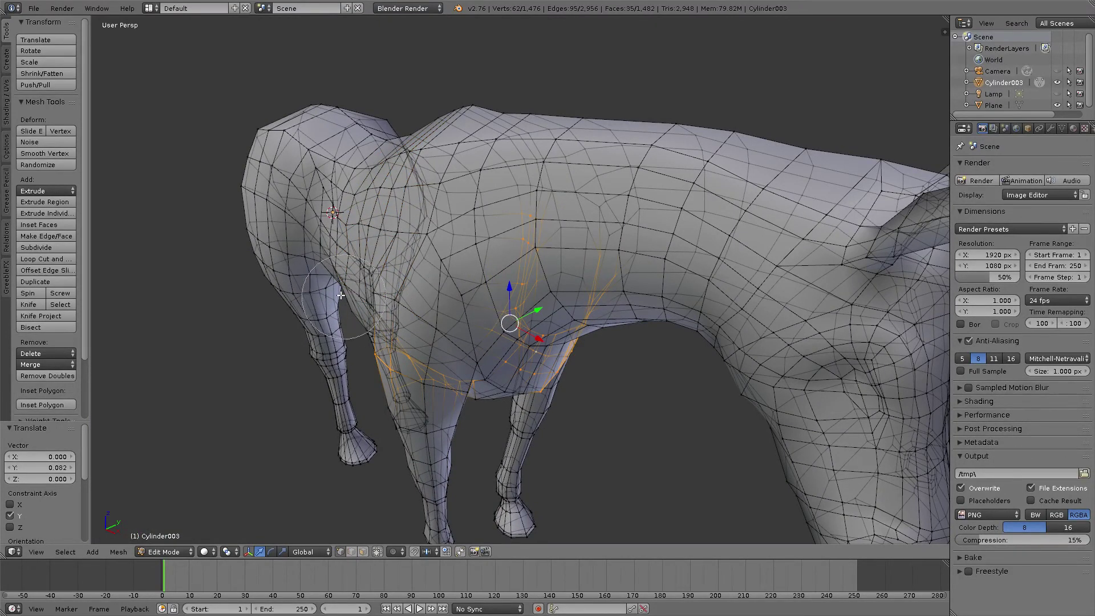
{"action": "right_click", "coordinate": [340, 296]}
{"action": "mouse_move", "coordinate": [440, 315]}
{"action": "middle_mouse_down"}
{"action": "mouse_move", "coordinate": [415, 268]}
{"action": "mouse_move", "coordinate": [379, 252]}
{"action": "mouse_move", "coordinate": [381, 290]}
{"action": "mouse_move", "coordinate": [434, 388]}
{"action": "mouse_move", "coordinate": [436, 323]}
{"action": "mouse_move", "coordinate": [447, 345]}
{"action": "middle_mouse_up"}
{"action": "key", "text": "c"}
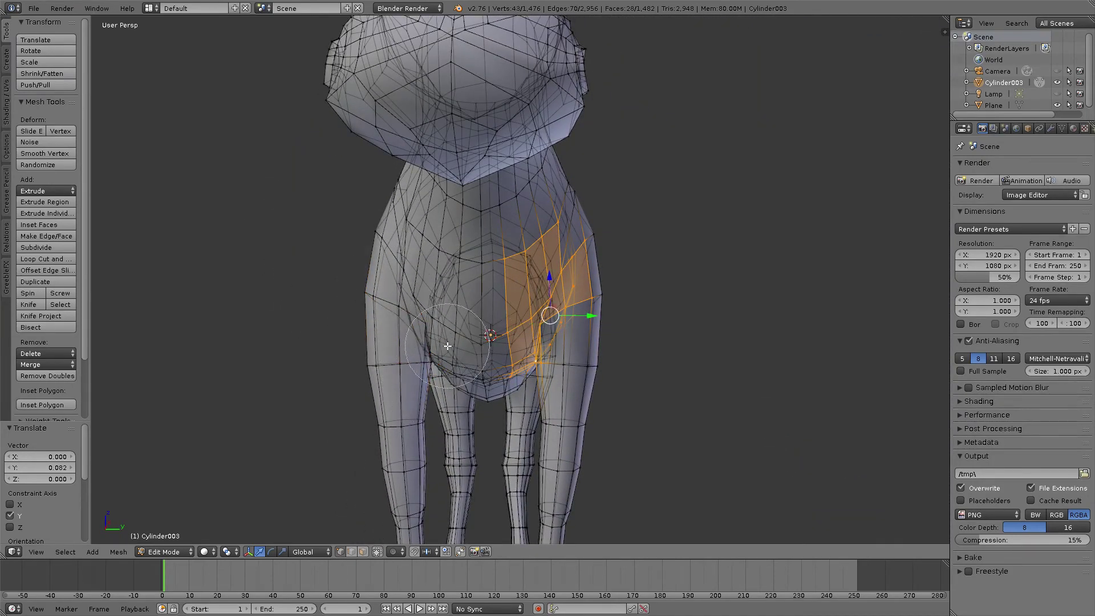
{"action": "right_click", "coordinate": [437, 301]}
{"action": "middle_click_drag", "start_coordinate": [438, 301], "coordinate": [199, 263]}
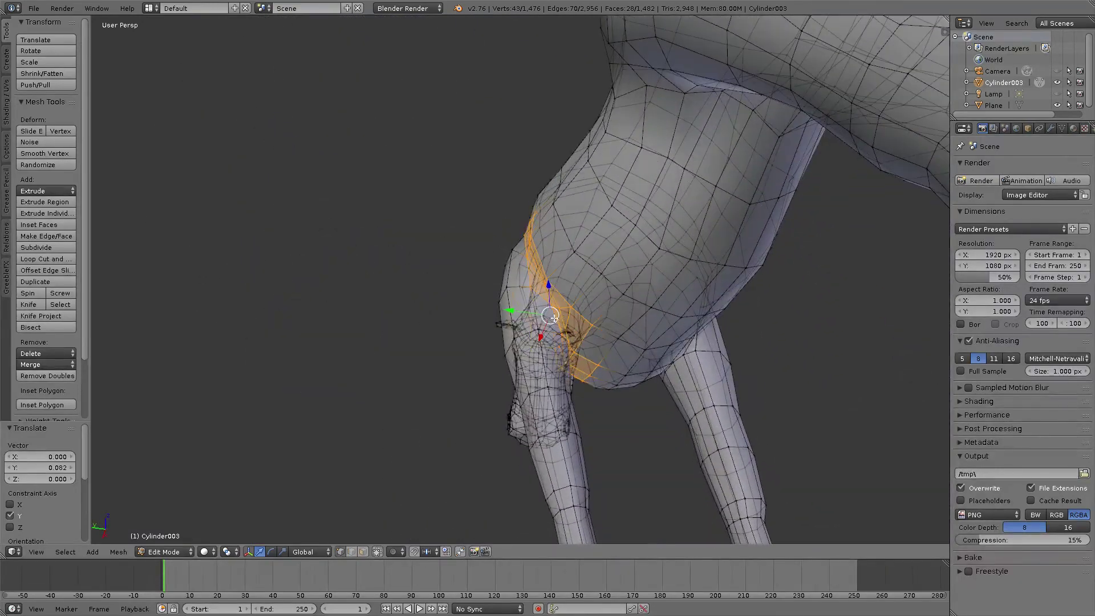
{"action": "middle_click_drag", "start_coordinate": [523, 339], "coordinate": [684, 394]}
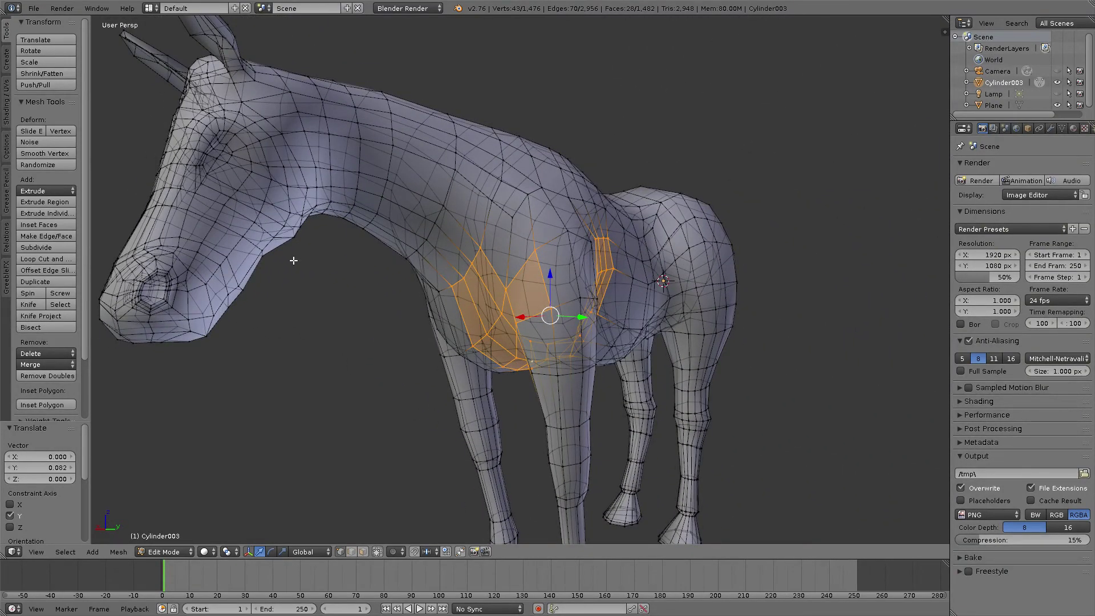
Apply Relax to the selected armpit geometry with 3 relax iterations
{"action": "key", "text": "w"}
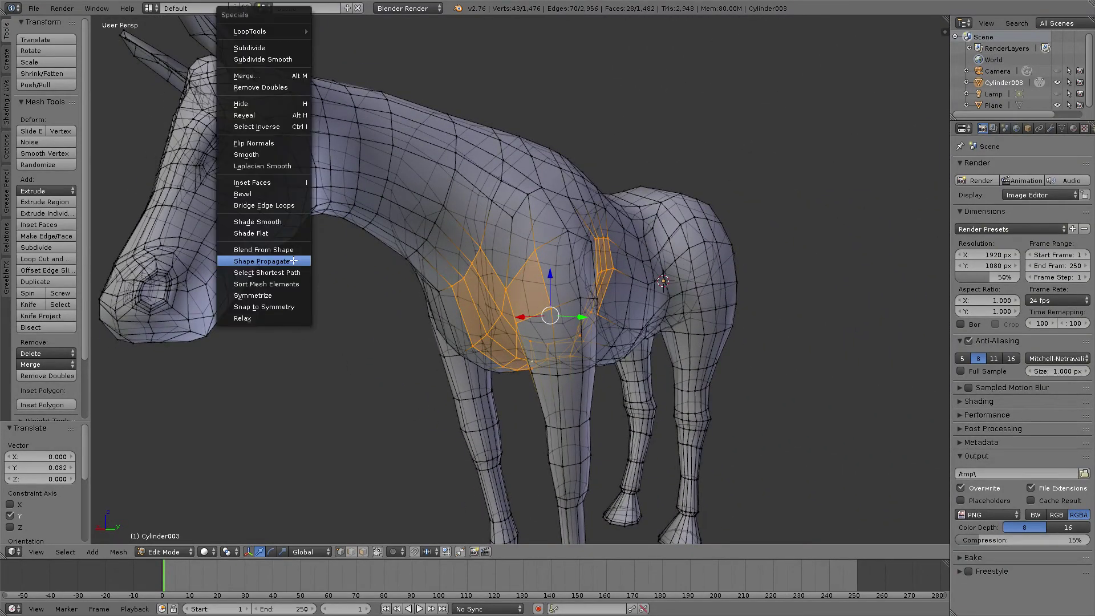
{"action": "left_click", "coordinate": [270, 319]}
{"action": "left_click_drag", "start_coordinate": [80, 456], "coordinate": [1093, 459]}
Inspect the relaxed armpit from the side, behind and below, and deselect the whole mesh
{"action": "middle_click_drag", "start_coordinate": [498, 362], "coordinate": [521, 326]}
{"action": "middle_click_drag", "start_coordinate": [552, 317], "coordinate": [619, 248]}
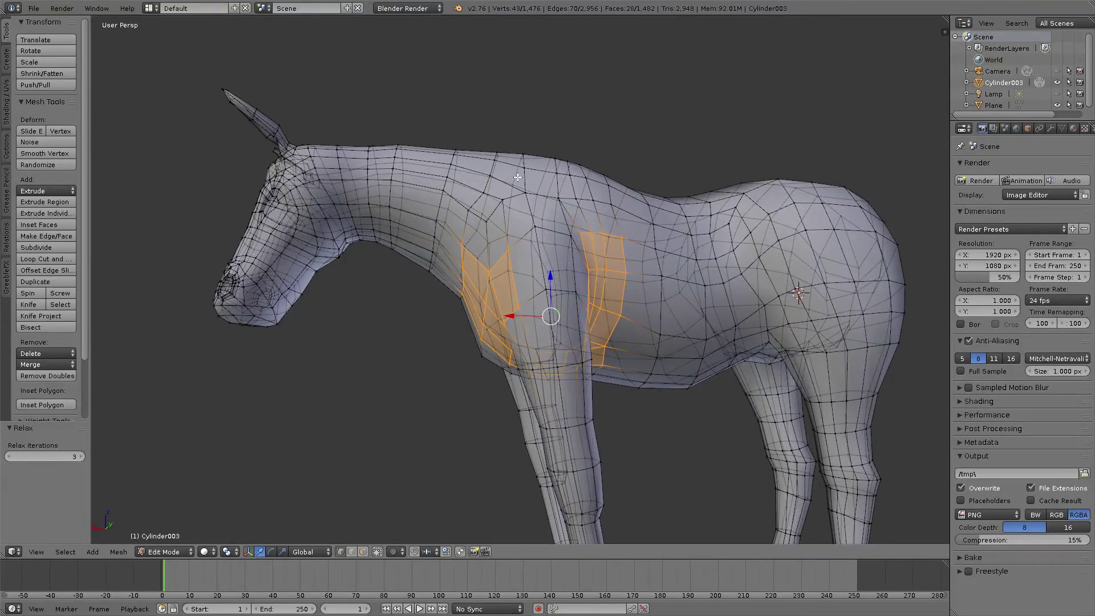
{"action": "scroll", "coordinate": [576, 278], "scroll_direction": "up", "scroll_amount": 2}
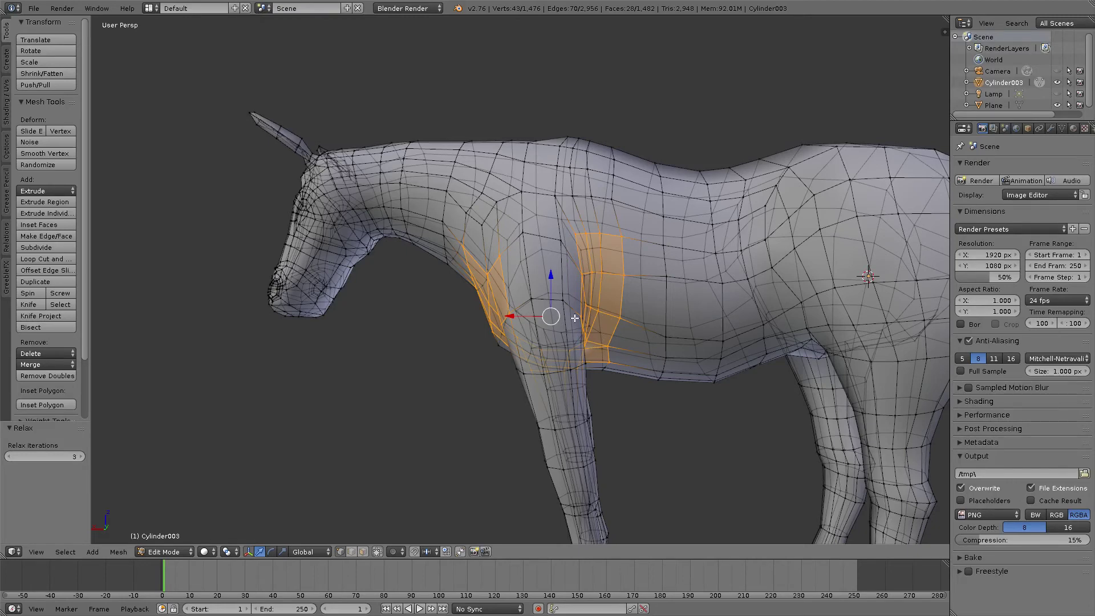
{"action": "middle_click_drag", "start_coordinate": [575, 318], "coordinate": [529, 331]}
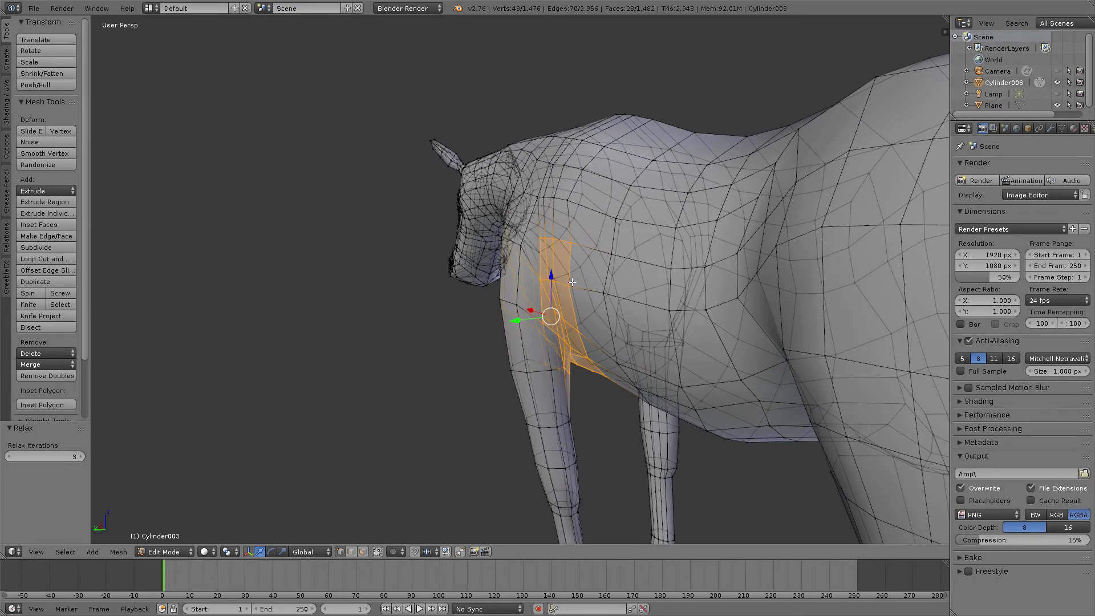
{"action": "mouse_move", "coordinate": [565, 284]}
{"action": "middle_mouse_down"}
{"action": "mouse_move", "coordinate": [561, 274]}
{"action": "mouse_move", "coordinate": [674, 288]}
{"action": "mouse_move", "coordinate": [605, 279]}
{"action": "mouse_move", "coordinate": [611, 234]}
{"action": "mouse_move", "coordinate": [623, 264]}
{"action": "middle_mouse_up"}
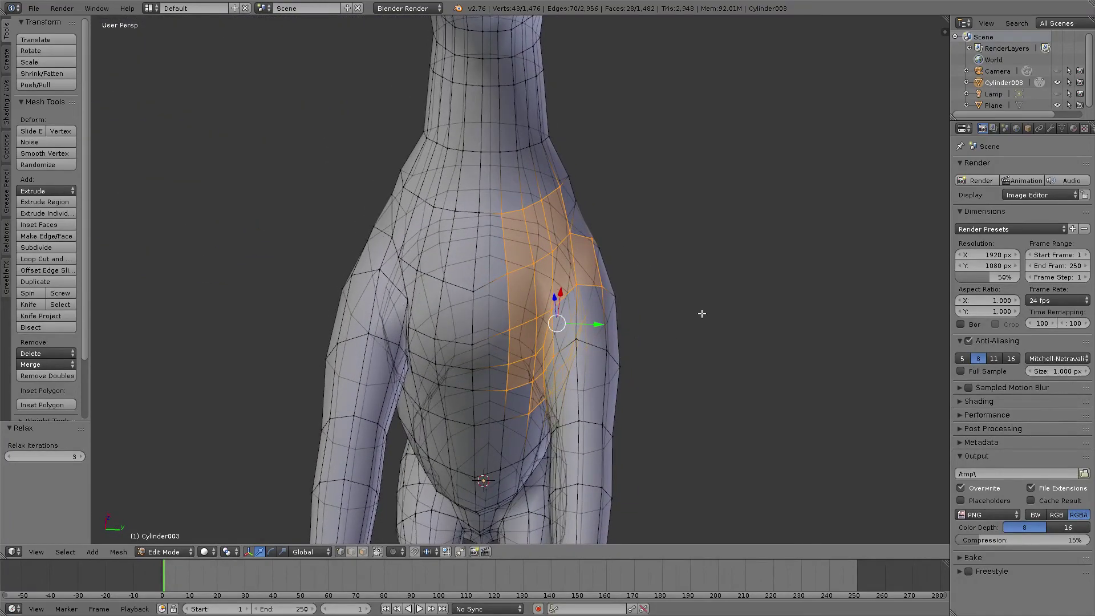
{"action": "key", "text": "a"}
{"action": "middle_click_drag", "start_coordinate": [675, 308], "coordinate": [639, 319]}
Try Texture and Wireframe viewport shading on the horse and return to Solid shading
{"action": "left_click", "coordinate": [204, 552]}
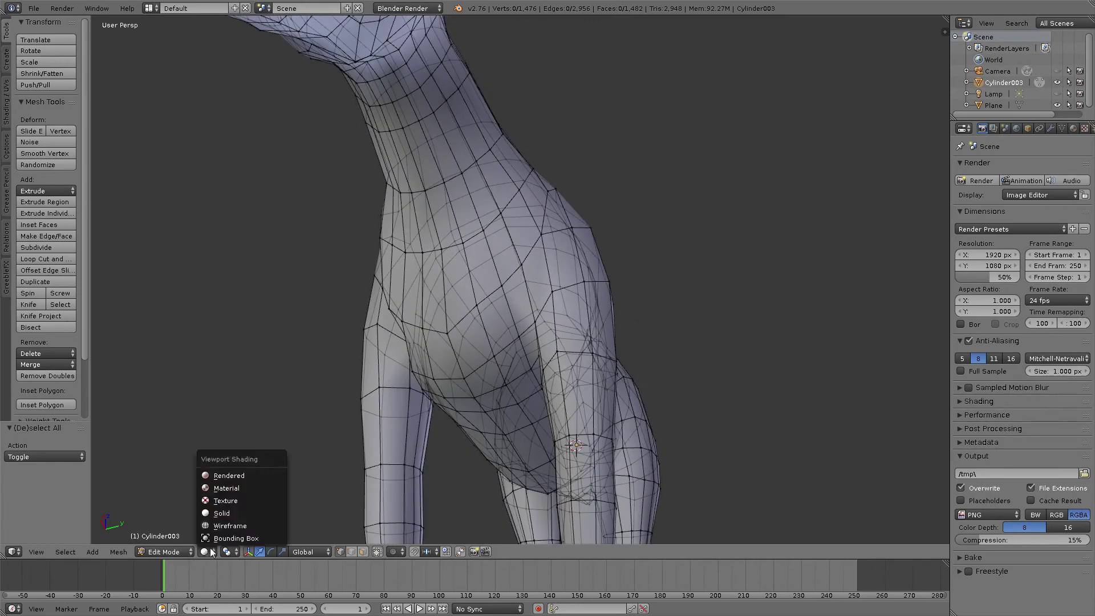
{"action": "middle_click_drag", "start_coordinate": [690, 291], "coordinate": [673, 342]}
{"action": "scroll", "coordinate": [578, 334], "scroll_direction": "down", "scroll_amount": 3}
{"action": "middle_click_drag", "start_coordinate": [576, 333], "coordinate": [582, 374]}
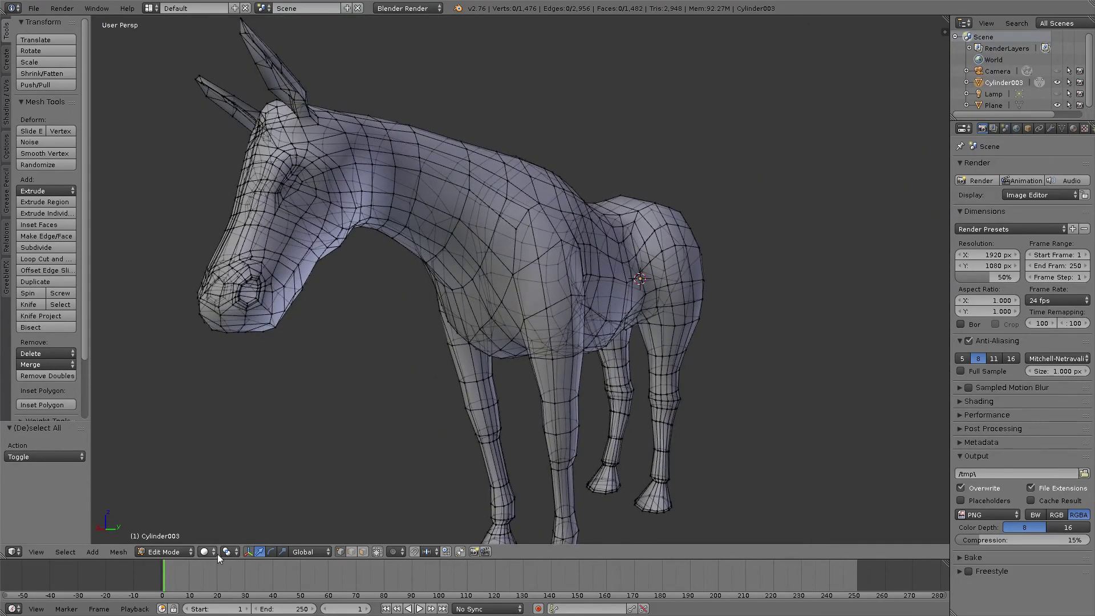
{"action": "left_click", "coordinate": [231, 553]}
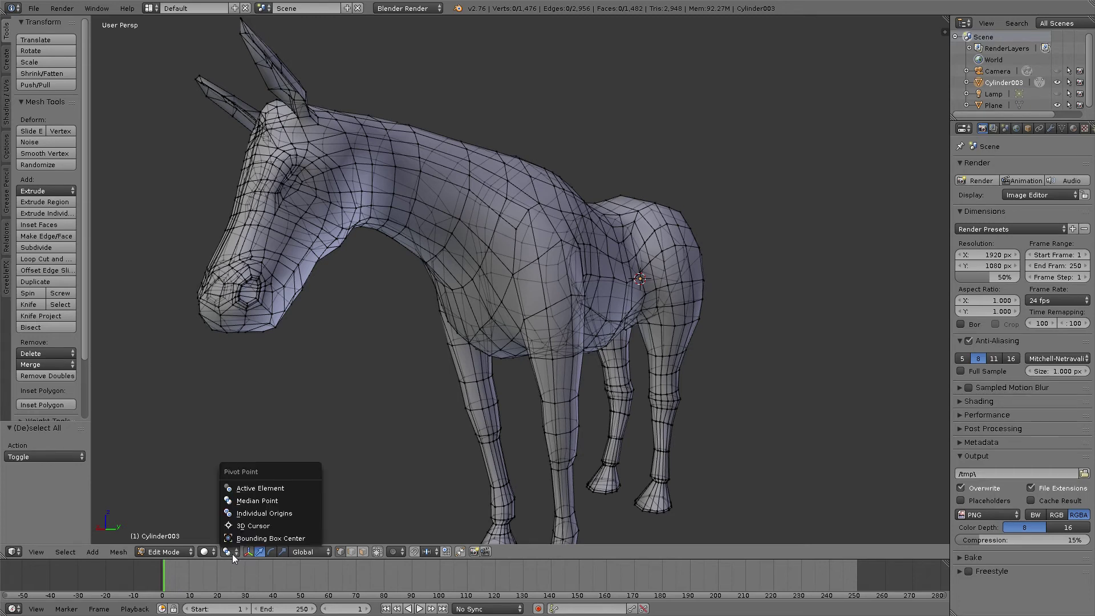
{"action": "left_click", "coordinate": [209, 551]}
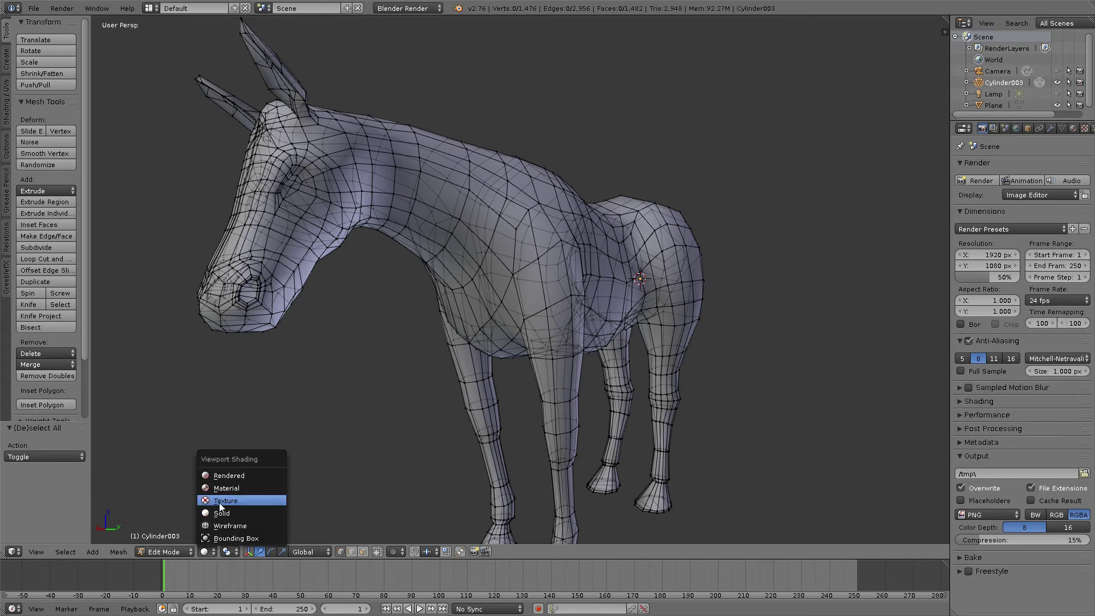
{"action": "left_click", "coordinate": [219, 501]}
{"action": "left_click", "coordinate": [211, 552]}
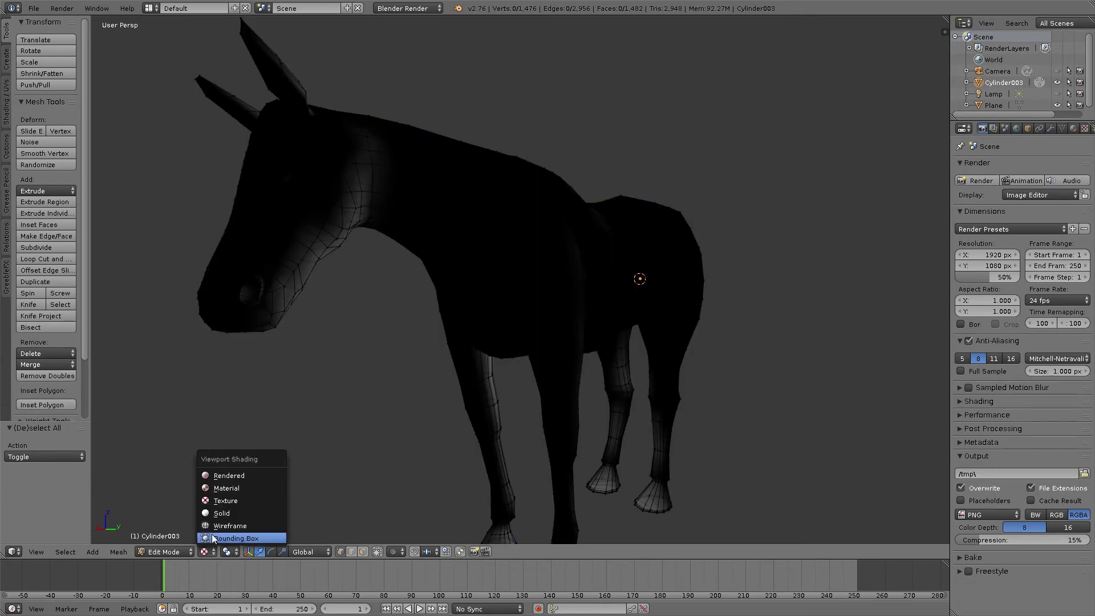
{"action": "left_click", "coordinate": [215, 525]}
{"action": "left_click", "coordinate": [207, 553]}
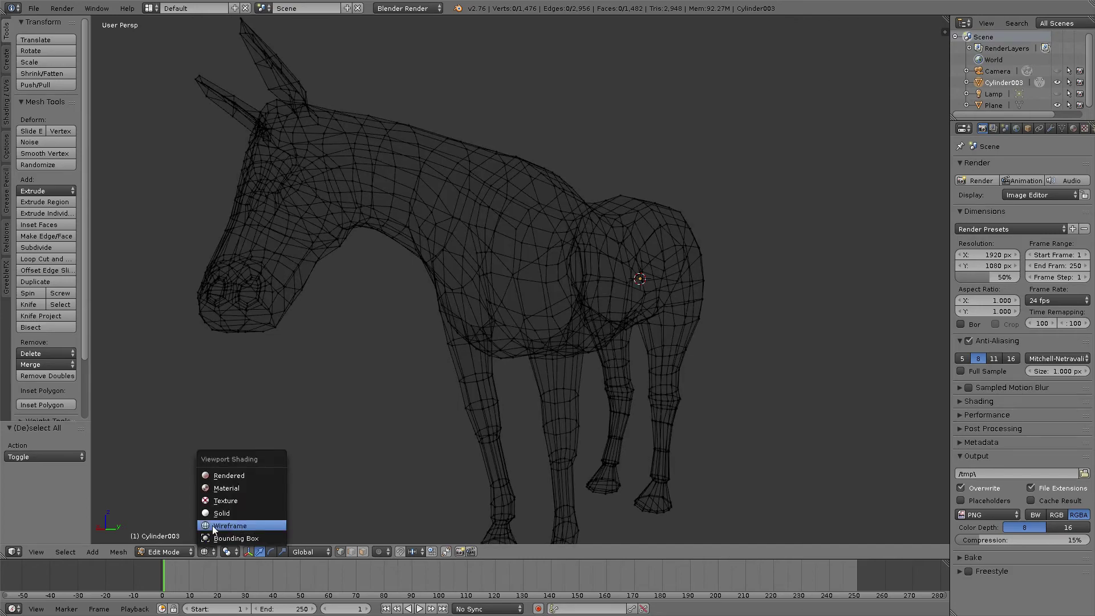
{"action": "left_click", "coordinate": [215, 513]}
Set the Ambient amount of the horse's 01___Default material to 0.817
{"action": "mouse_move", "coordinate": [688, 340]}
{"action": "middle_mouse_down"}
{"action": "mouse_move", "coordinate": [736, 348]}
{"action": "mouse_move", "coordinate": [655, 357]}
{"action": "mouse_move", "coordinate": [686, 384]}
{"action": "mouse_move", "coordinate": [692, 339]}
{"action": "middle_mouse_up"}
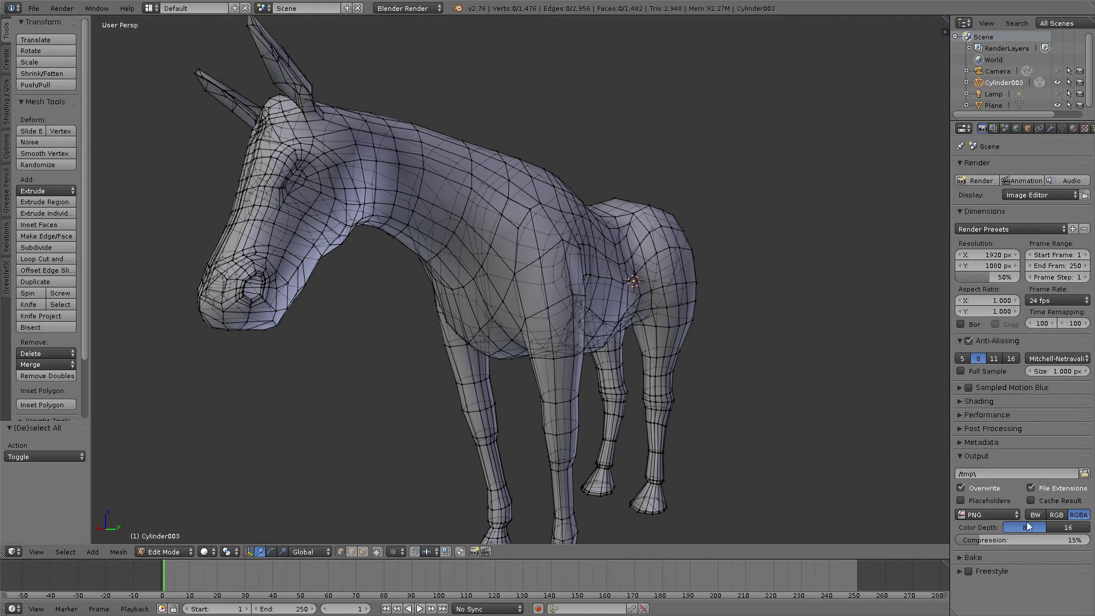
{"action": "left_click", "coordinate": [1017, 129]}
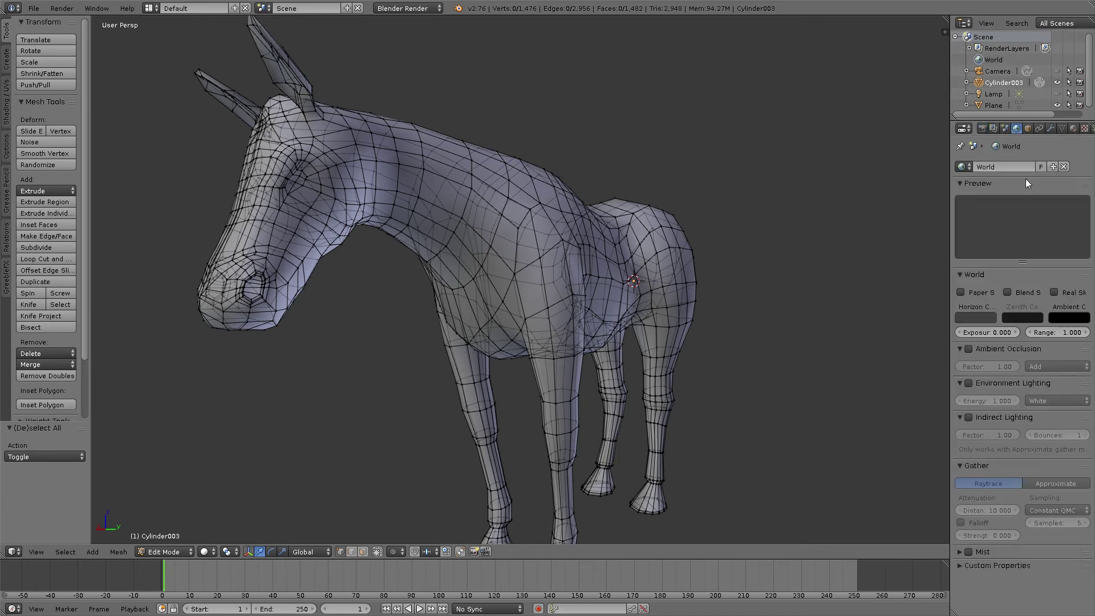
{"action": "left_click", "coordinate": [1073, 129]}
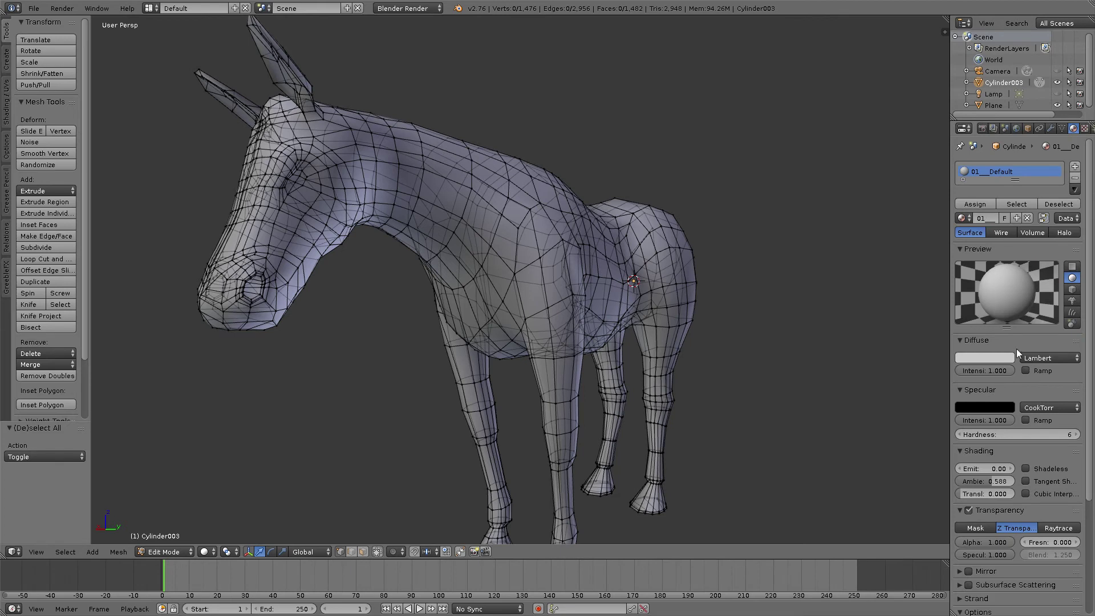
{"action": "scroll", "coordinate": [1016, 348], "scroll_direction": "down", "scroll_amount": 4}
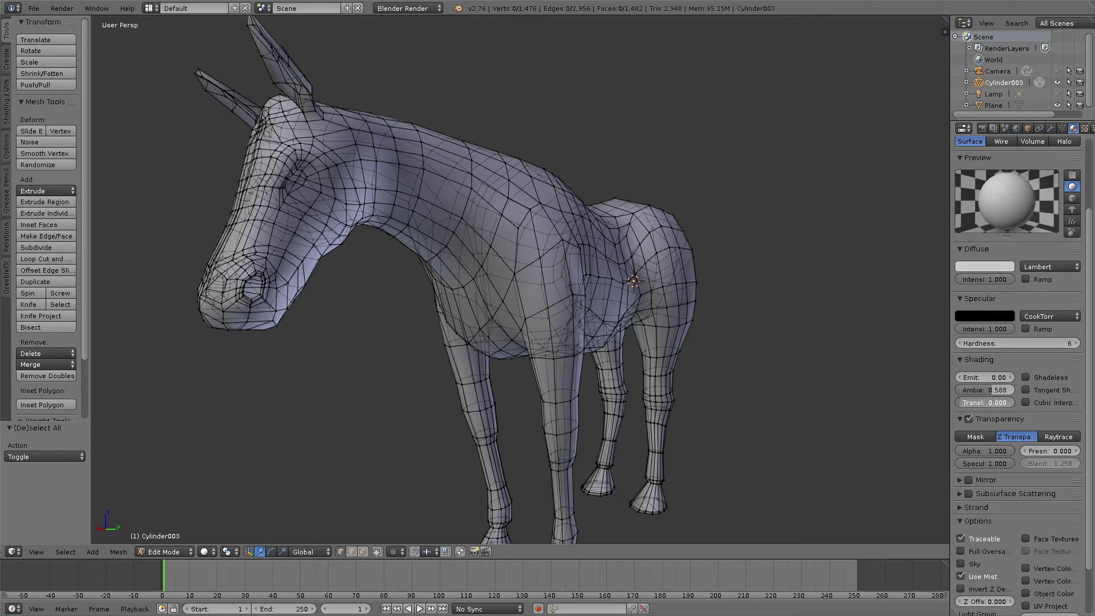
{"action": "left_click_drag", "start_coordinate": [987, 390], "coordinate": [1013, 381]}
{"action": "scroll", "coordinate": [1019, 349], "scroll_direction": "down", "scroll_amount": 1}
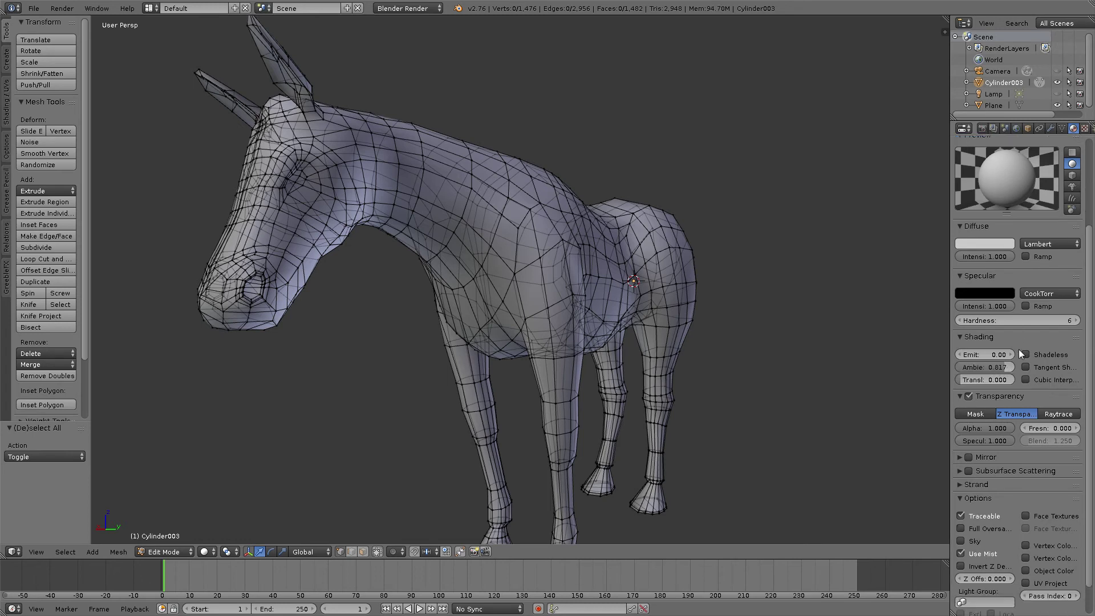
Turn off Transparency for the horse's 01___Default material
{"action": "left_click", "coordinate": [969, 396]}
{"action": "middle_click_drag", "start_coordinate": [633, 301], "coordinate": [707, 305]}
{"action": "left_click", "coordinate": [969, 397]}
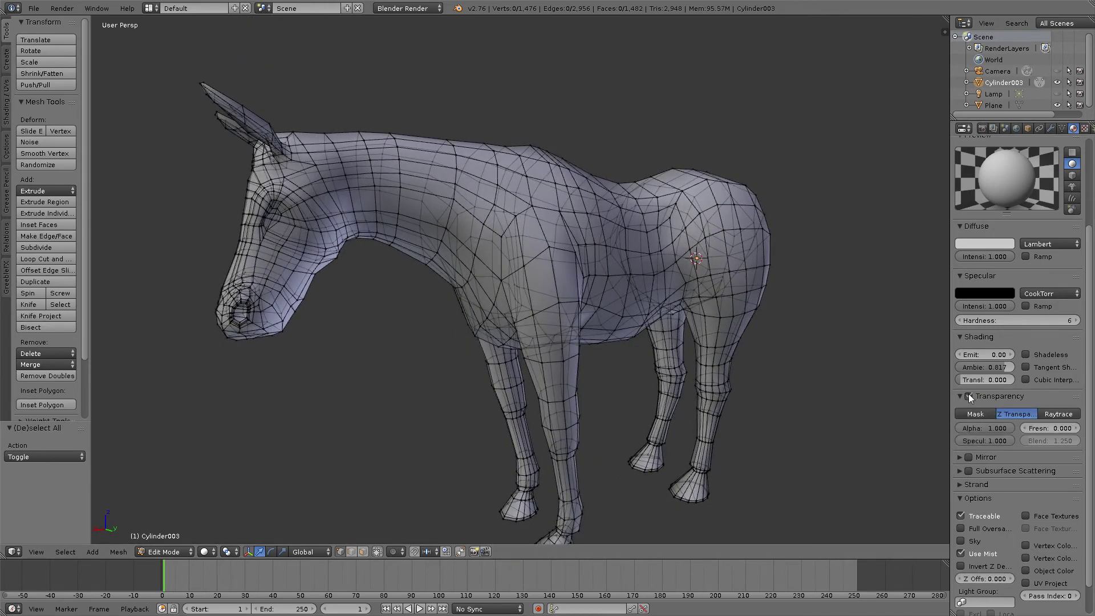
{"action": "left_click", "coordinate": [969, 396]}
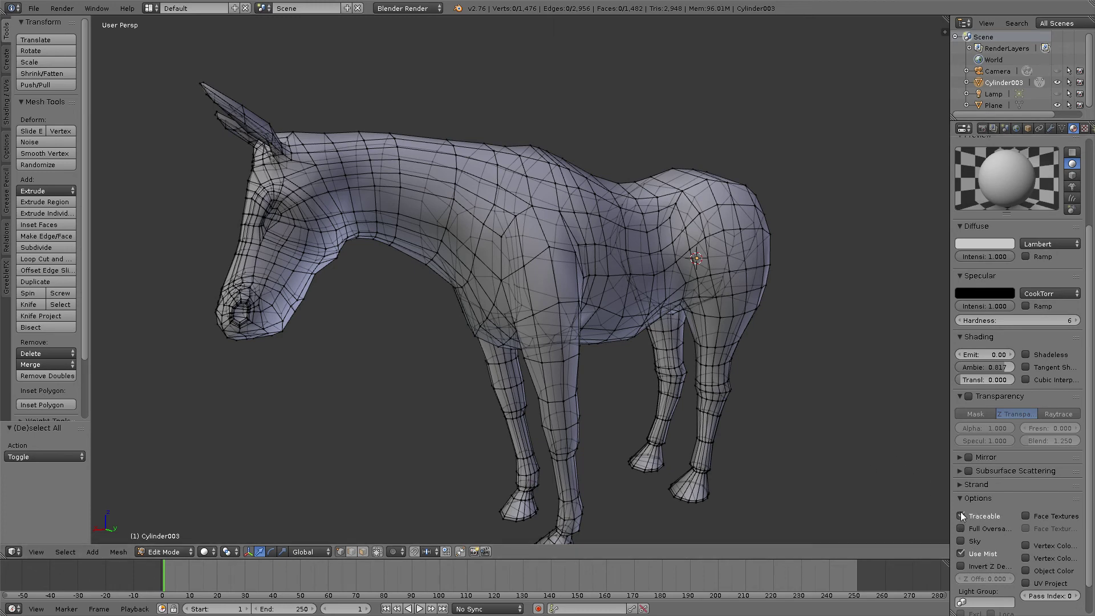
{"action": "scroll", "coordinate": [822, 379], "scroll_direction": "down", "scroll_amount": 1}
Examine the horse's mesh around the chest and both front-leg armpits from below, and then from the head side
{"action": "mouse_move", "coordinate": [821, 379]}
{"action": "middle_mouse_down"}
{"action": "mouse_move", "coordinate": [831, 352]}
{"action": "mouse_move", "coordinate": [834, 375]}
{"action": "middle_mouse_up"}
{"action": "scroll", "coordinate": [834, 374], "scroll_direction": "up", "scroll_amount": 6}
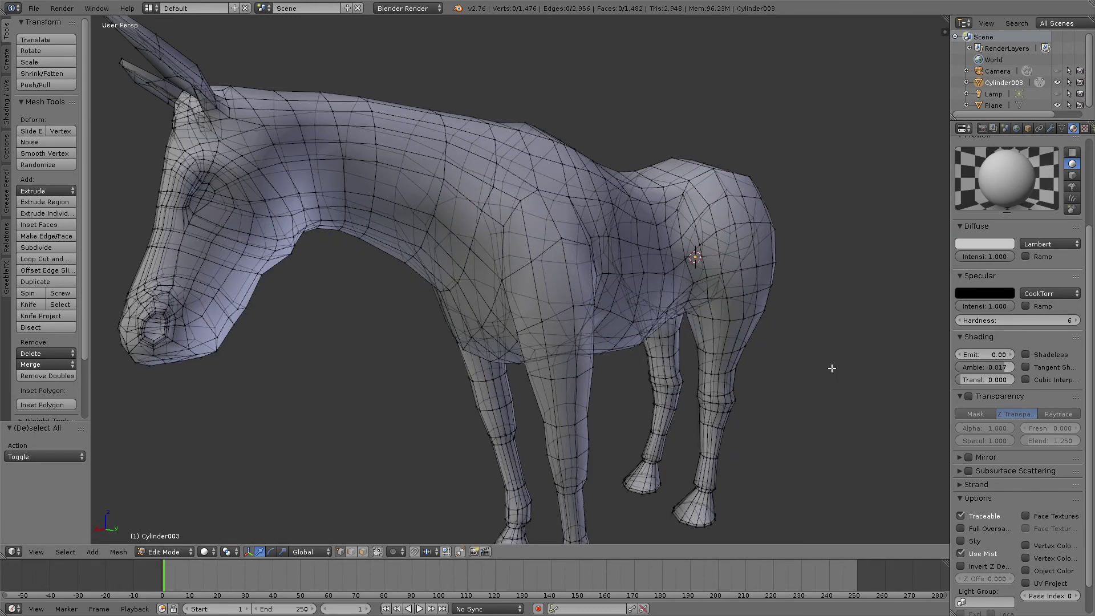
{"action": "middle_click_drag", "start_coordinate": [726, 307], "coordinate": [717, 273]}
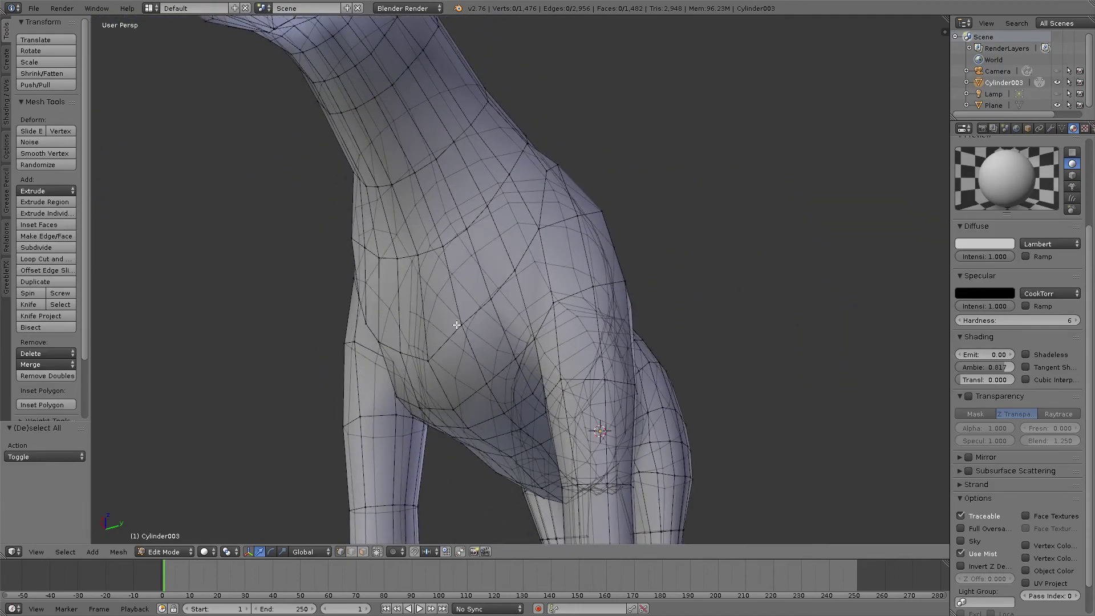
{"action": "middle_click_drag", "start_coordinate": [457, 324], "coordinate": [409, 264]}
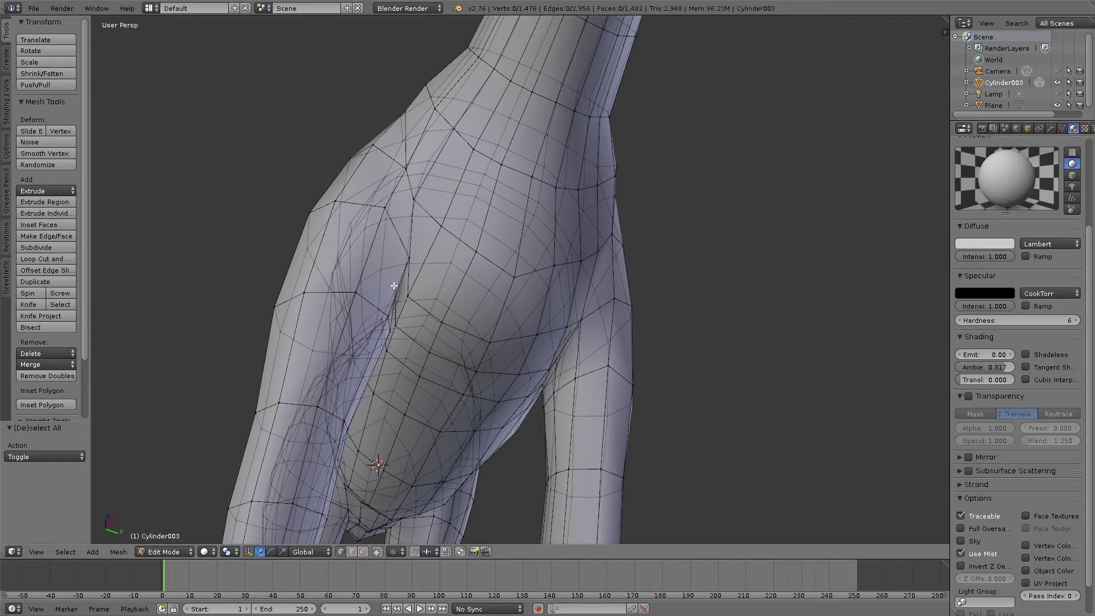
{"action": "middle_click_drag", "start_coordinate": [394, 285], "coordinate": [569, 321]}
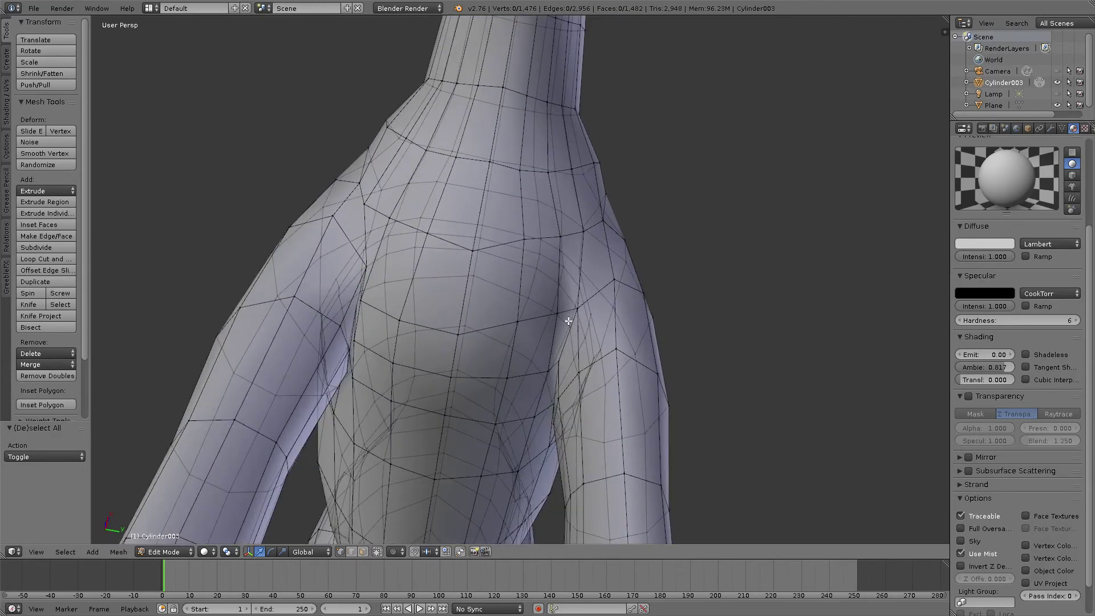
{"action": "middle_click_drag", "start_coordinate": [477, 313], "coordinate": [482, 385]}
{"action": "scroll", "coordinate": [352, 402], "scroll_direction": "down", "scroll_amount": 6}
{"action": "scroll", "coordinate": [357, 408], "scroll_direction": "down", "scroll_amount": 1}
{"action": "scroll", "coordinate": [362, 400], "scroll_direction": "up", "scroll_amount": 1}
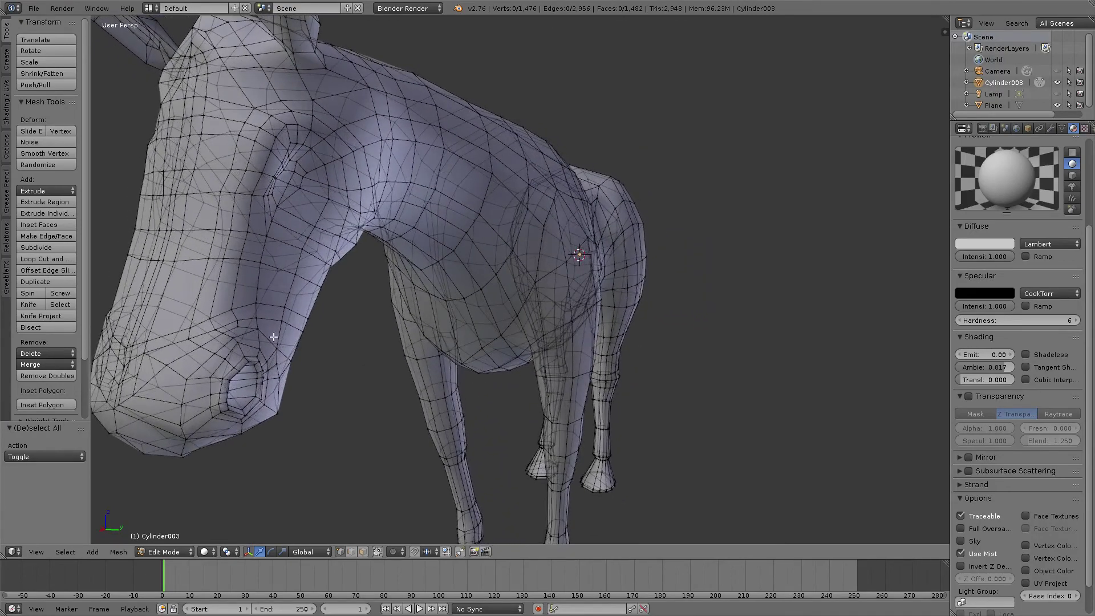
{"action": "mouse_move", "coordinate": [304, 361]}
{"action": "middle_mouse_down"}
{"action": "mouse_move", "coordinate": [339, 356]}
{"action": "mouse_move", "coordinate": [324, 362]}
{"action": "middle_mouse_up"}
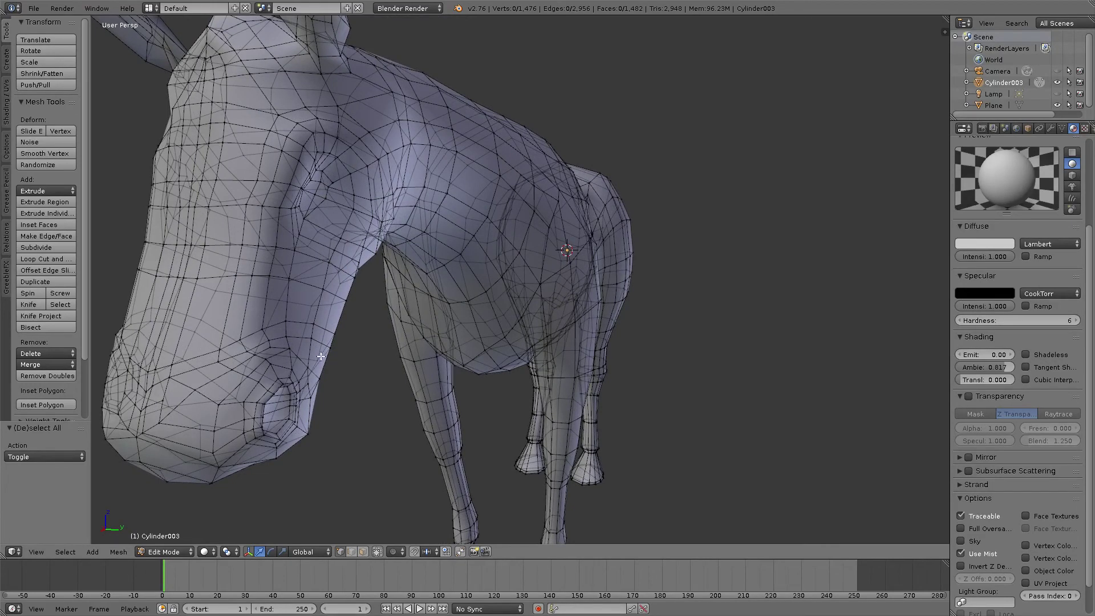
Box-select the vertices around the near-side nostril on the horse's muzzle
{"action": "key", "text": "b"}
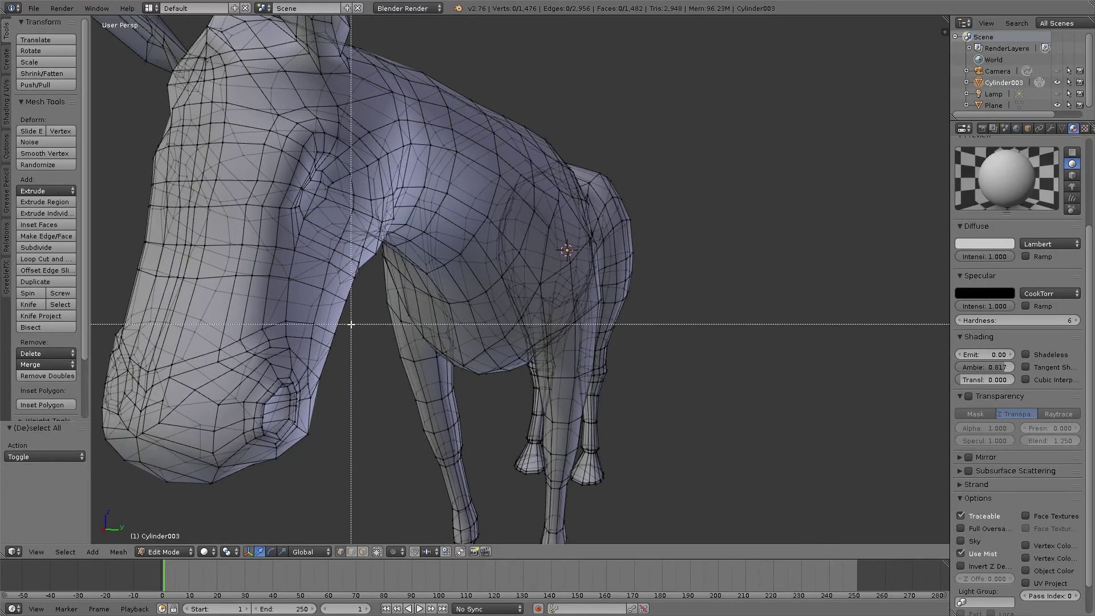
{"action": "left_click_drag", "start_coordinate": [346, 314], "coordinate": [179, 532]}
{"action": "middle_click_drag", "start_coordinate": [280, 349], "coordinate": [263, 506]}
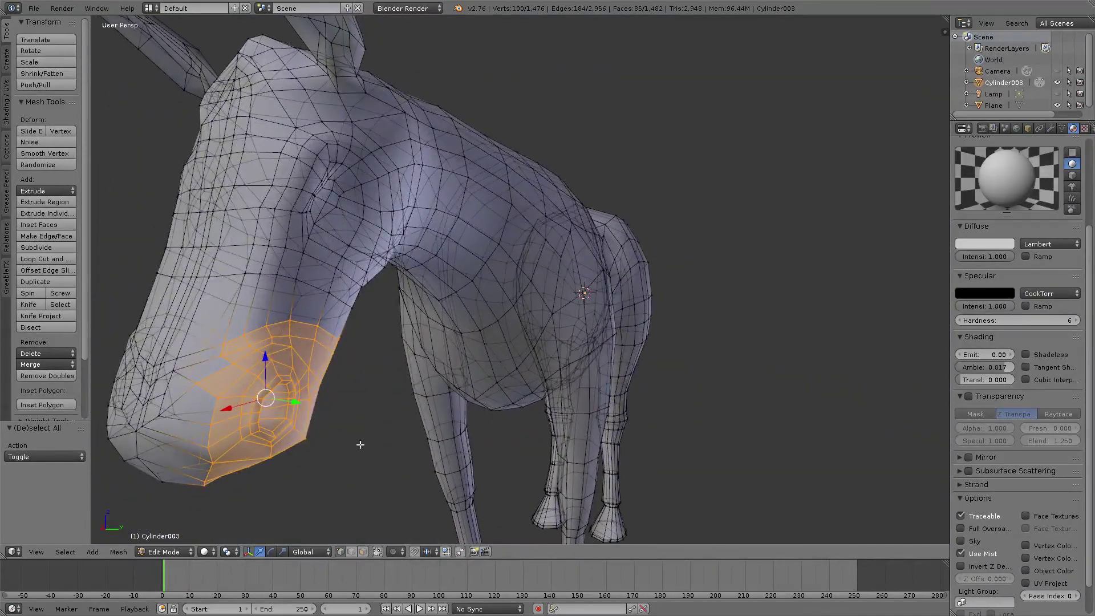
{"action": "key", "text": "r"}
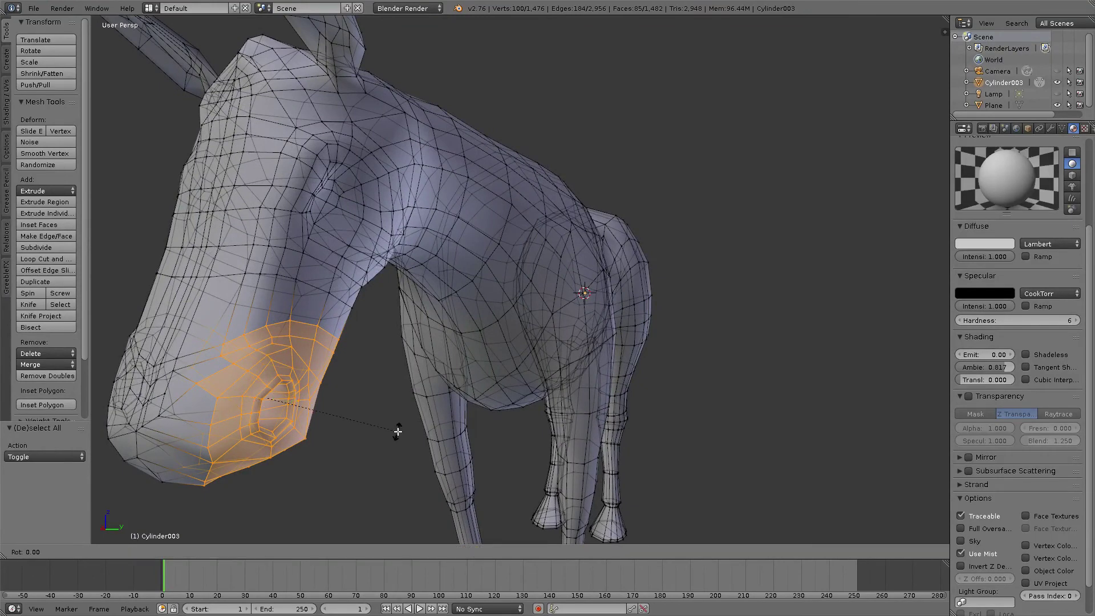
{"action": "key", "text": "Escape"}
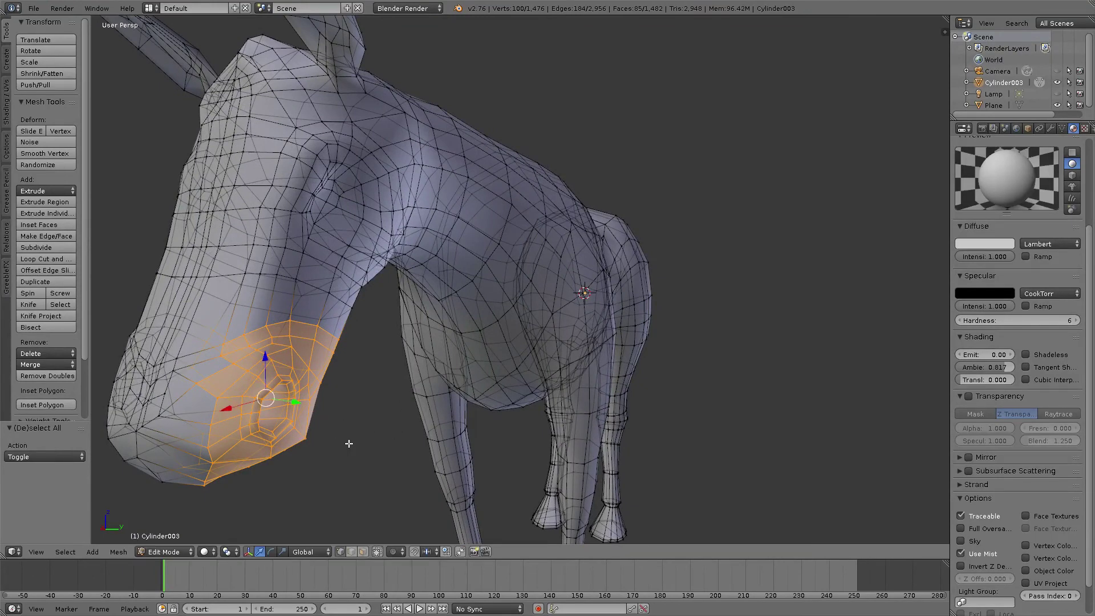
Relax the selected nostril area, raise the relax iterations to 5 and adjust them further, and clear the selection
{"action": "key", "text": "w"}
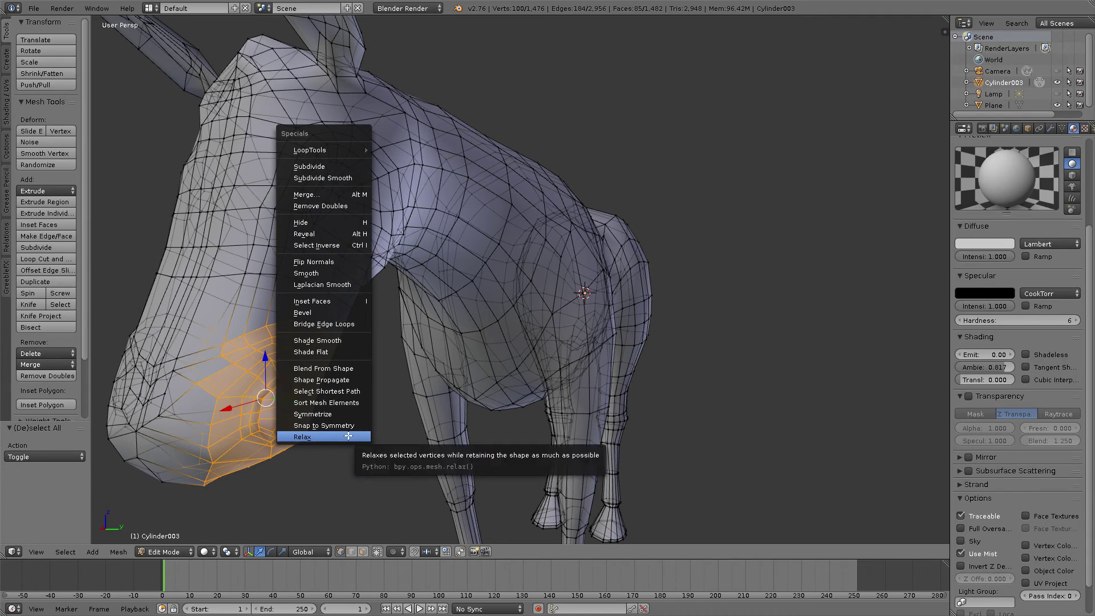
{"action": "left_click", "coordinate": [306, 438]}
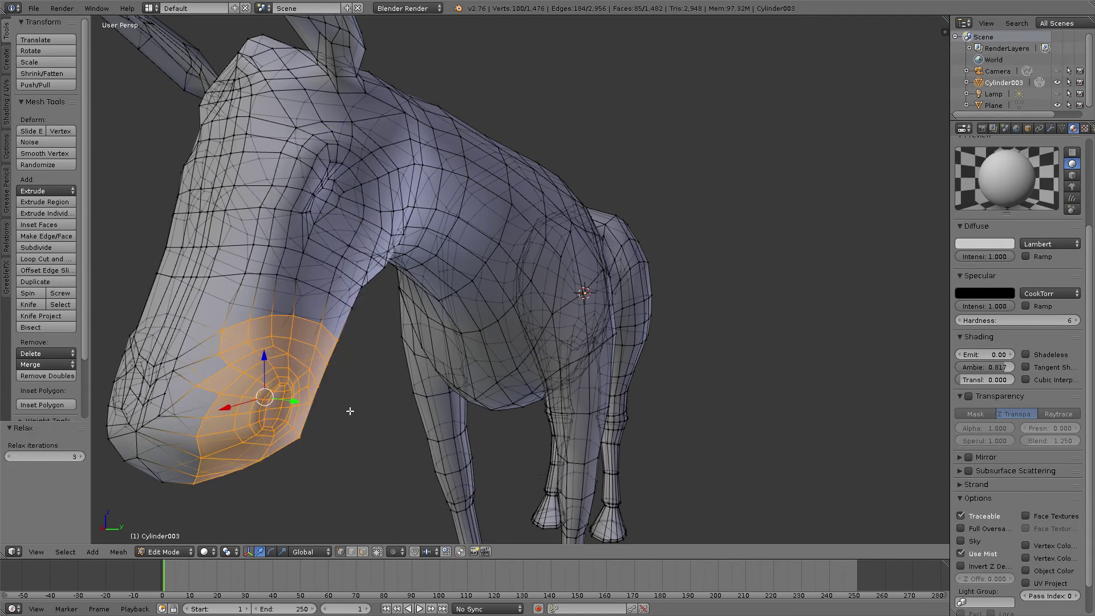
{"action": "middle_click_drag", "start_coordinate": [350, 410], "coordinate": [297, 422]}
{"action": "left_click", "coordinate": [79, 457]}
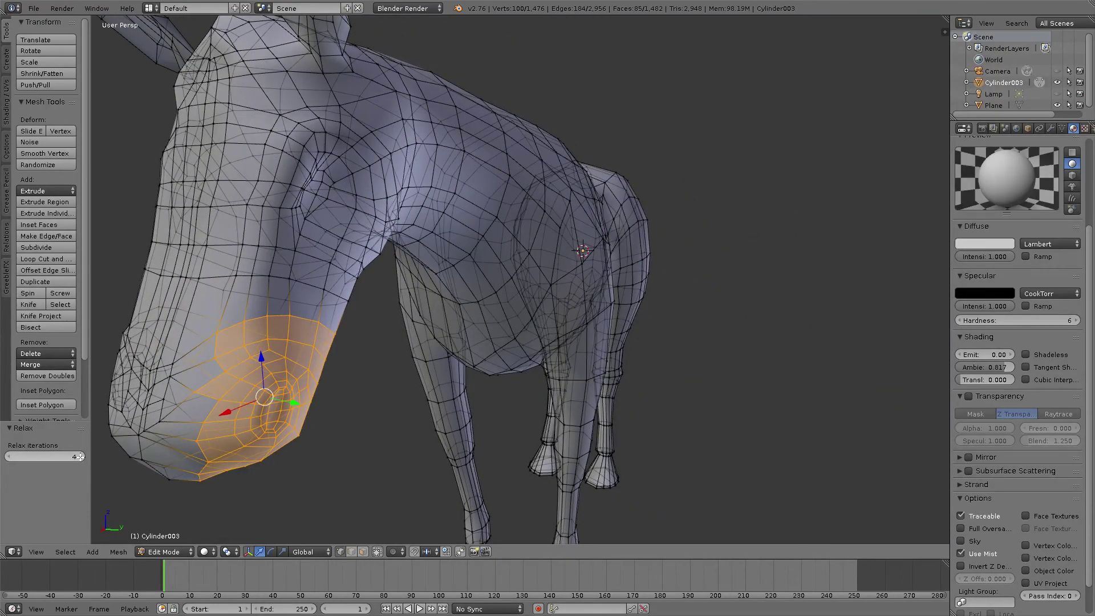
{"action": "left_click", "coordinate": [80, 457]}
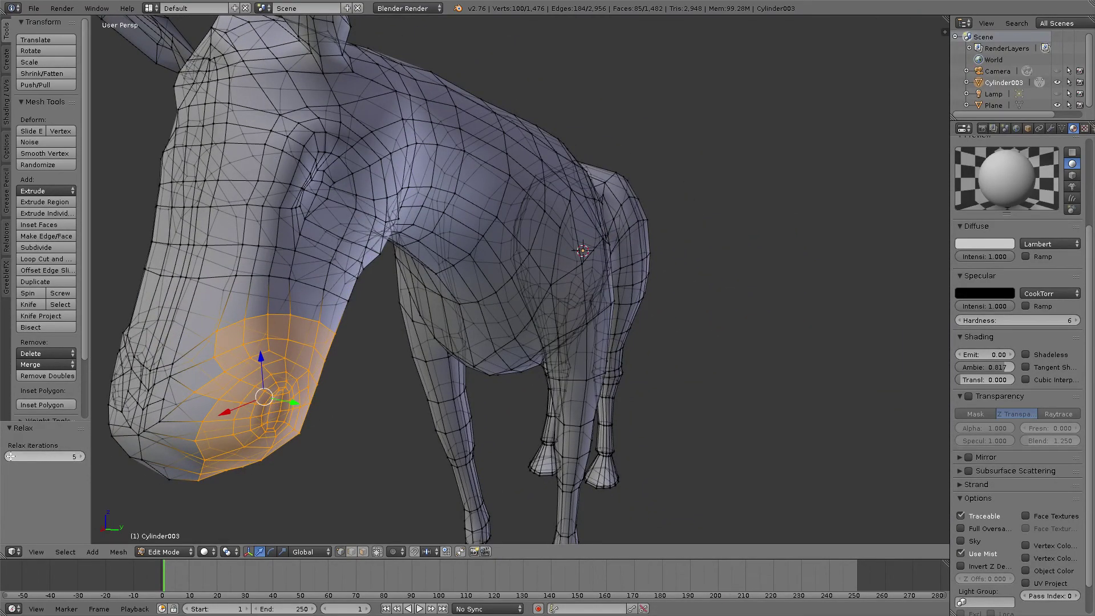
{"action": "left_click_drag", "start_coordinate": [79, 457], "coordinate": [47, 452]}
{"action": "mouse_move", "coordinate": [368, 383]}
{"action": "middle_mouse_down"}
{"action": "mouse_move", "coordinate": [337, 377]}
{"action": "mouse_move", "coordinate": [368, 396]}
{"action": "mouse_move", "coordinate": [367, 371]}
{"action": "middle_mouse_up"}
{"action": "key", "text": "a"}
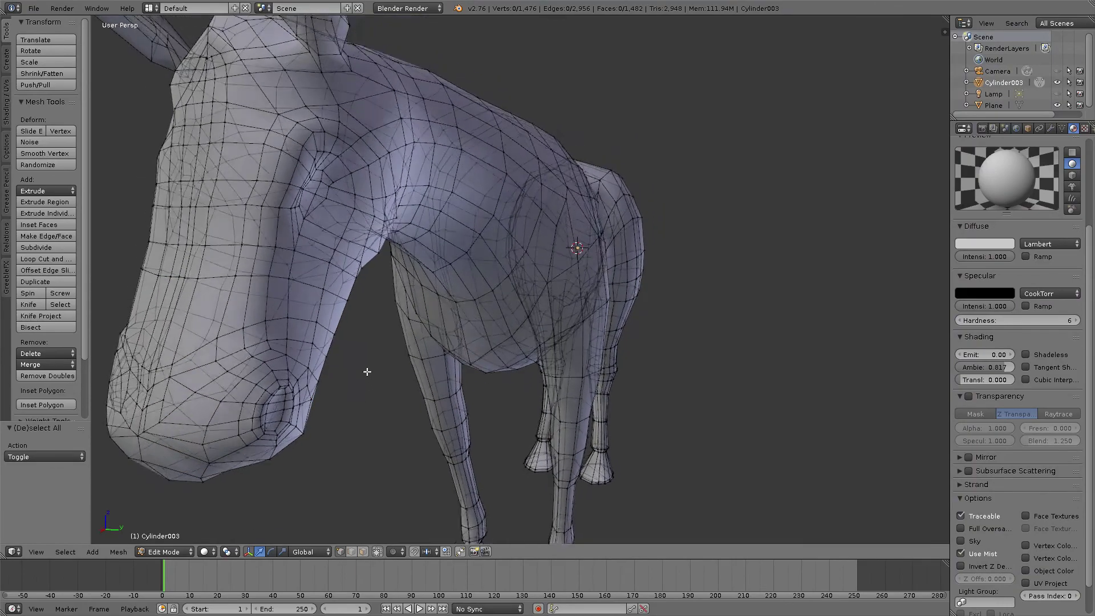
Compare the mesh around the relaxed nostril with the opposite nostril, and examine the whole horse from the side
{"action": "scroll", "coordinate": [299, 371], "scroll_direction": "up", "scroll_amount": 5}
{"action": "middle_click_drag", "start_coordinate": [307, 343], "coordinate": [454, 367]}
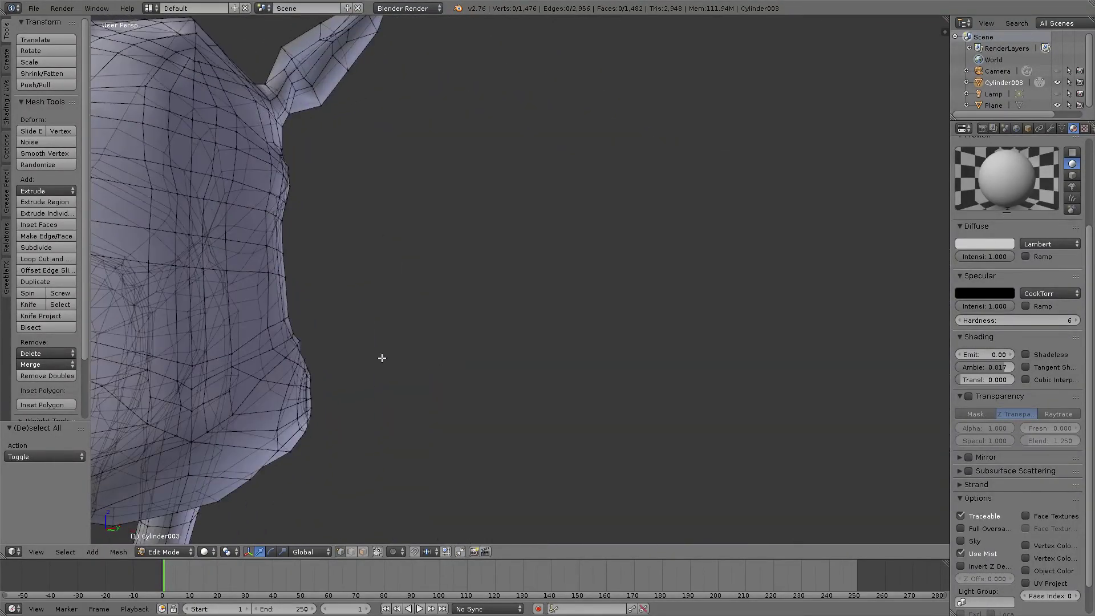
{"action": "middle_click_drag", "start_coordinate": [380, 365], "coordinate": [445, 333]}
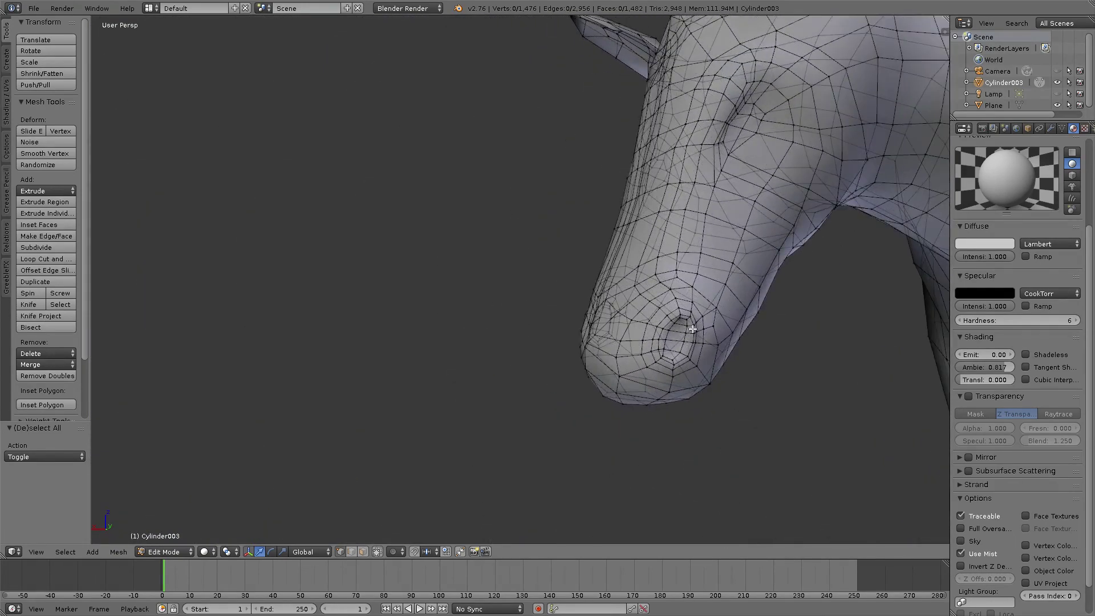
{"action": "middle_click_drag", "start_coordinate": [658, 307], "coordinate": [756, 325]}
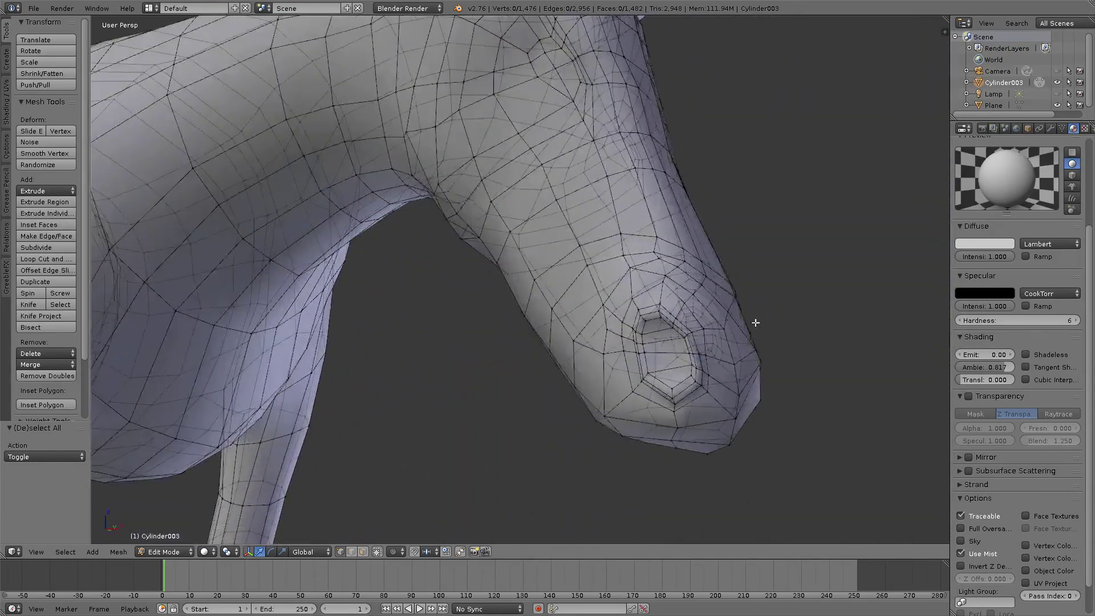
{"action": "middle_click_drag", "start_coordinate": [679, 279], "coordinate": [502, 293]}
{"action": "scroll", "coordinate": [696, 292], "scroll_direction": "down", "scroll_amount": 4}
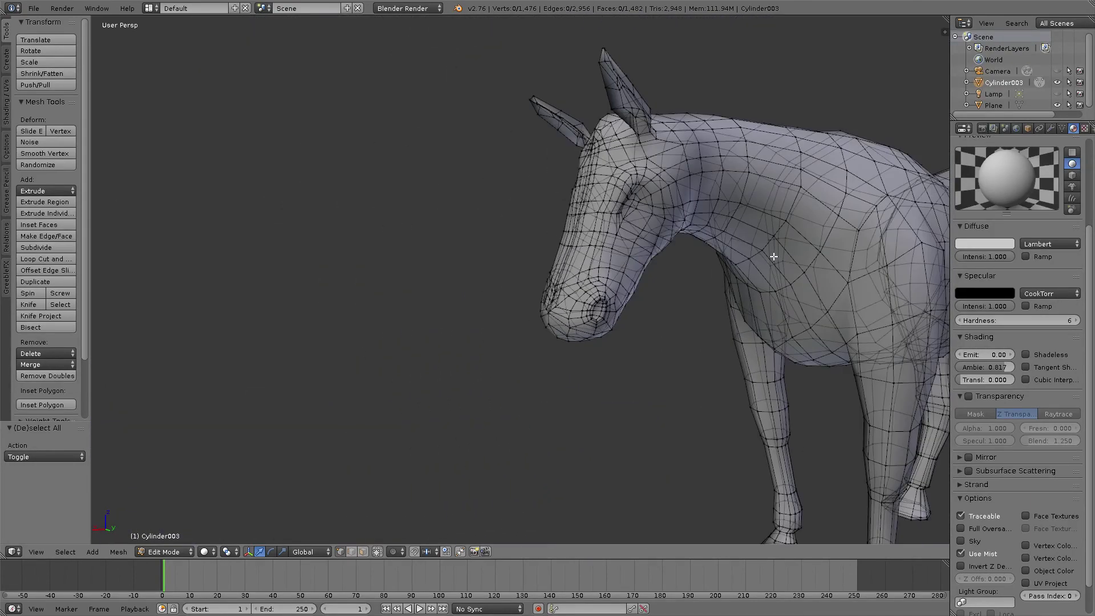
{"action": "middle_click_drag", "start_coordinate": [755, 271], "coordinate": [506, 225]}
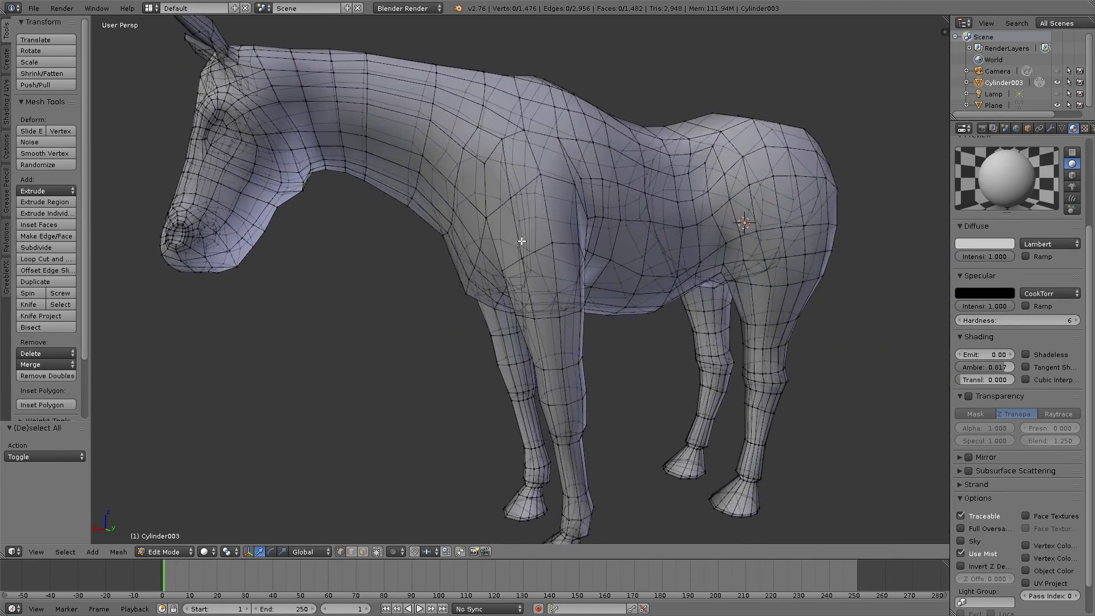
{"action": "scroll", "coordinate": [521, 242], "scroll_direction": "down", "scroll_amount": 2}
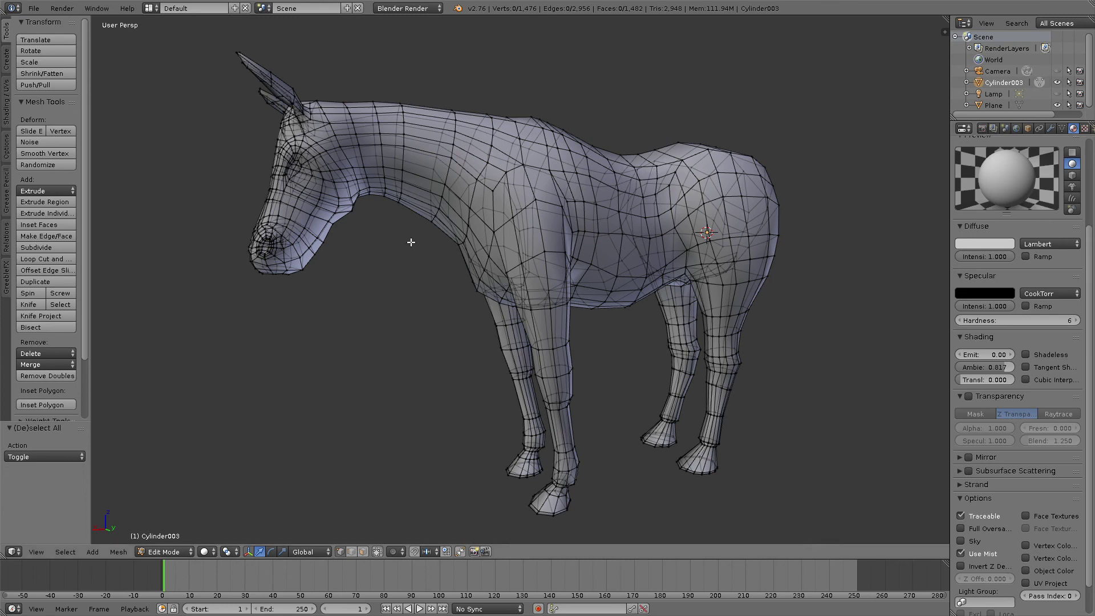
{"action": "mouse_move", "coordinate": [411, 243]}
{"action": "middle_mouse_down"}
{"action": "mouse_move", "coordinate": [464, 232]}
{"action": "mouse_move", "coordinate": [457, 245]}
{"action": "mouse_move", "coordinate": [430, 242]}
{"action": "middle_mouse_up"}
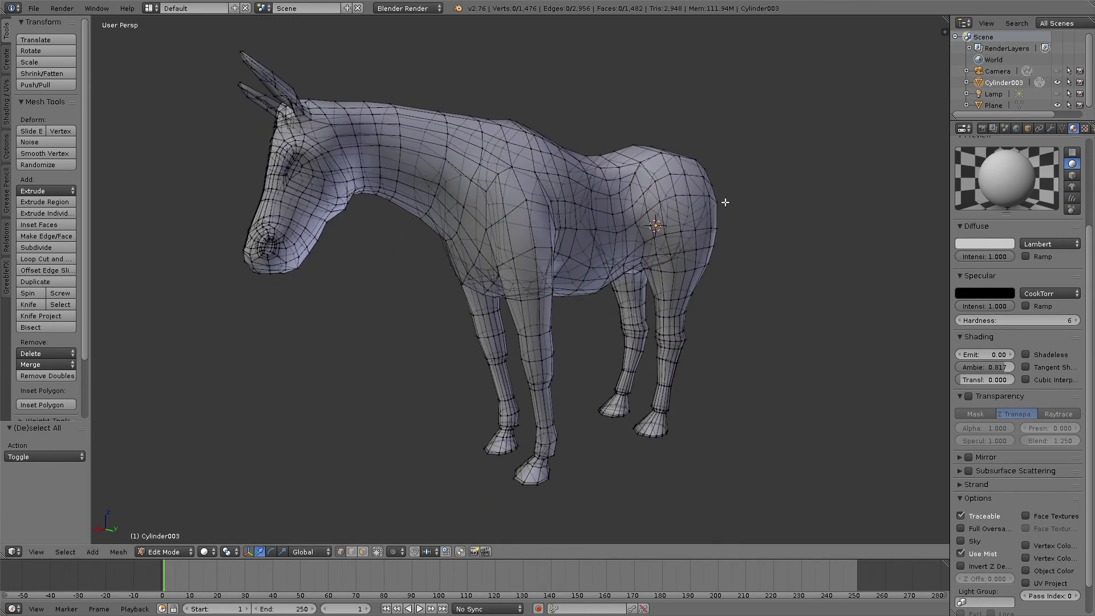